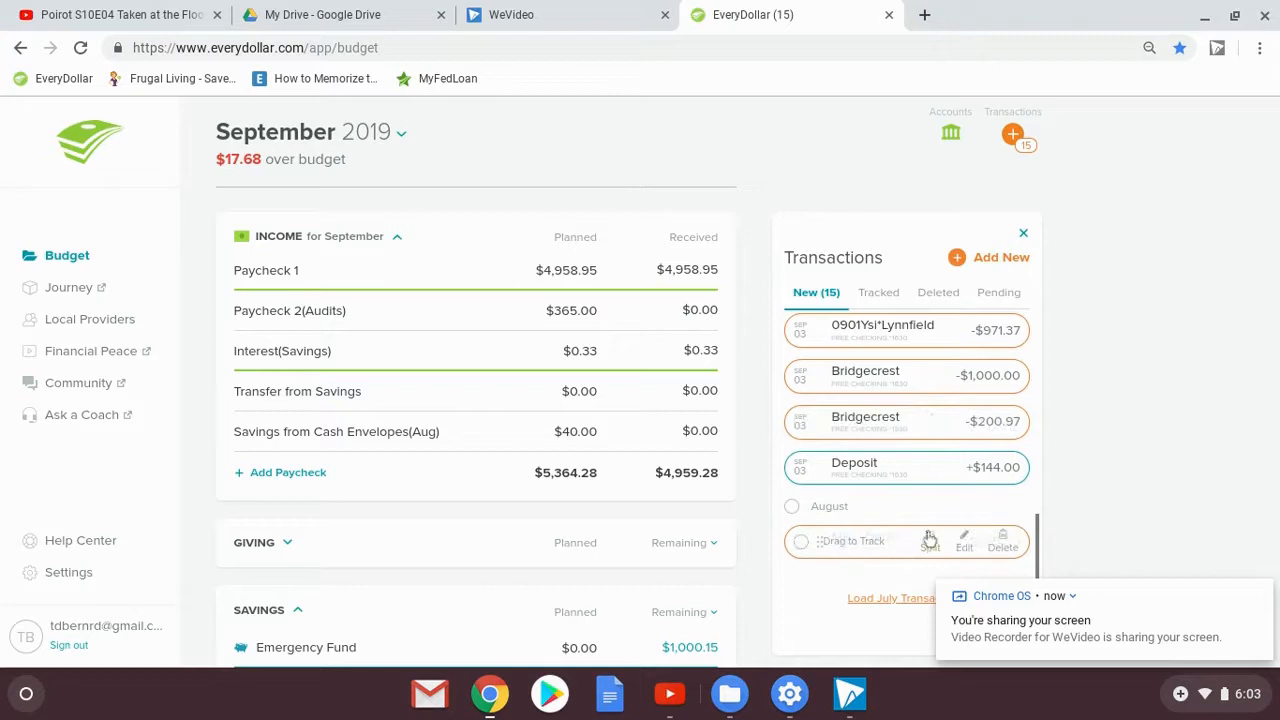
Open the $385.00 Misc. Debit transaction for splitting and add Groceries and Restaurants as its budget items
left_click(930, 540)
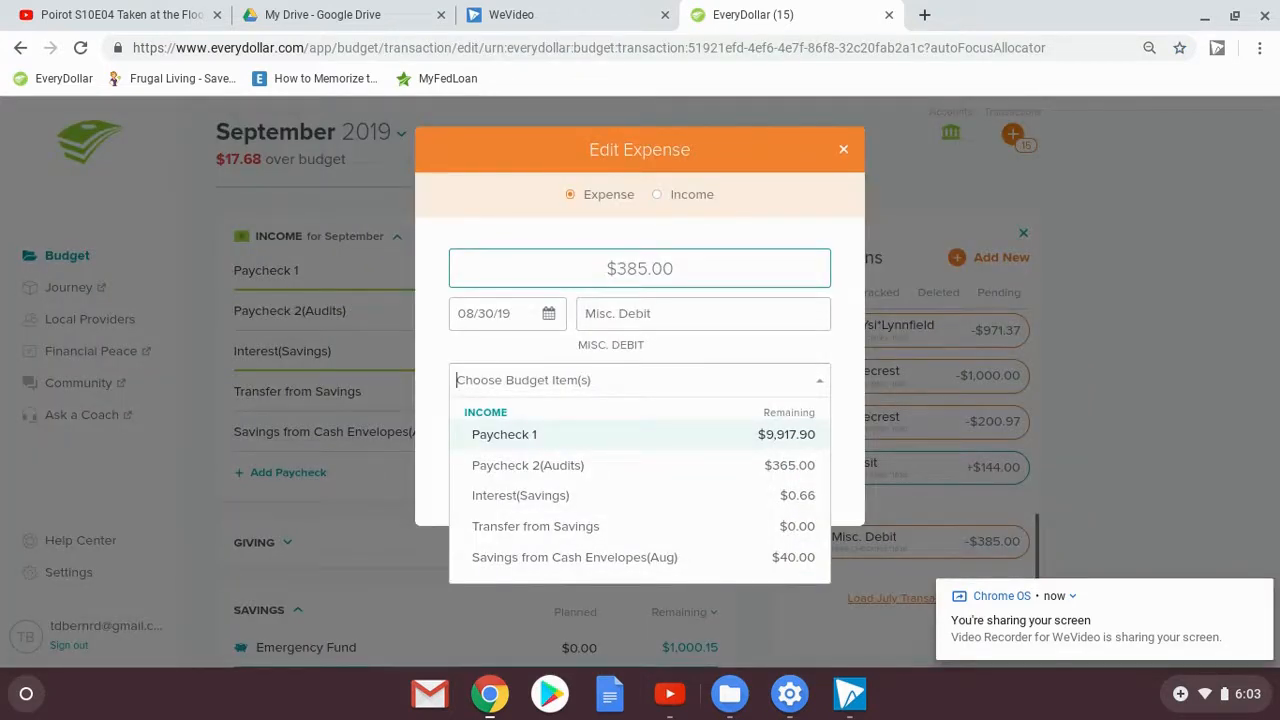
scroll(645, 451, "down", 8)
scroll(645, 451, "down", 6)
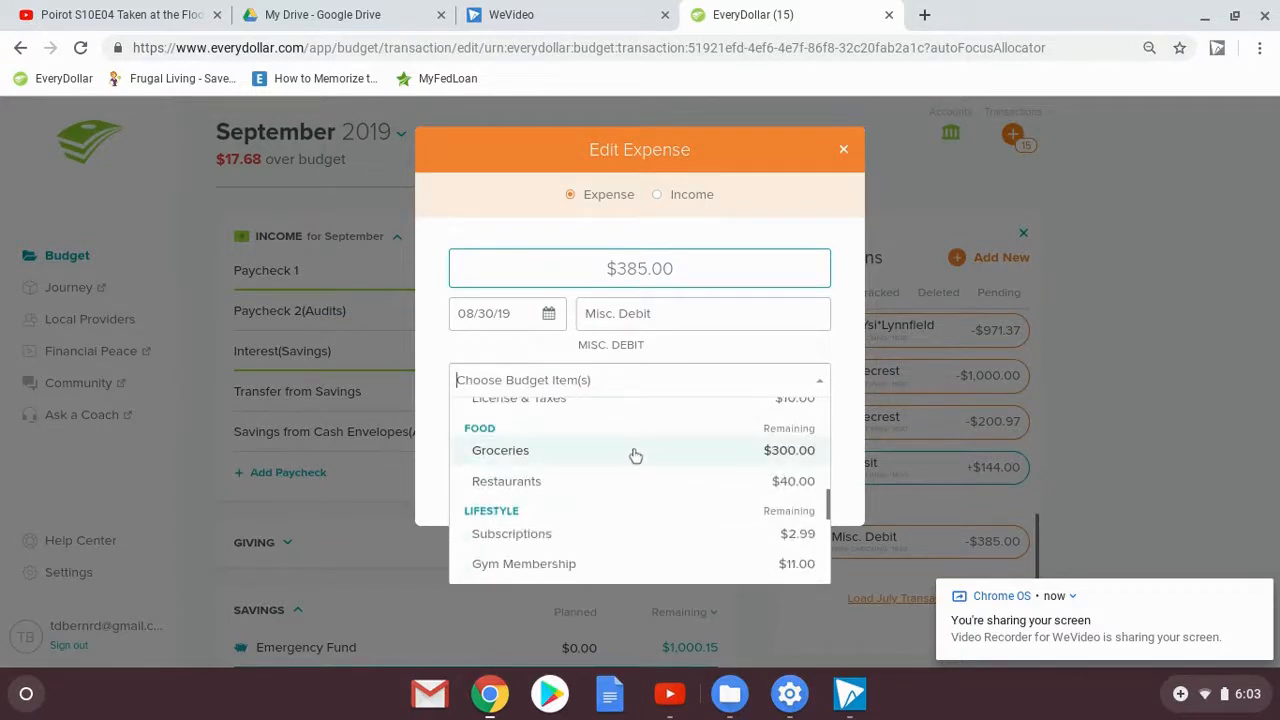
left_click(635, 455)
left_click(820, 426)
scroll(602, 494, "down", 8)
scroll(602, 494, "down", 5)
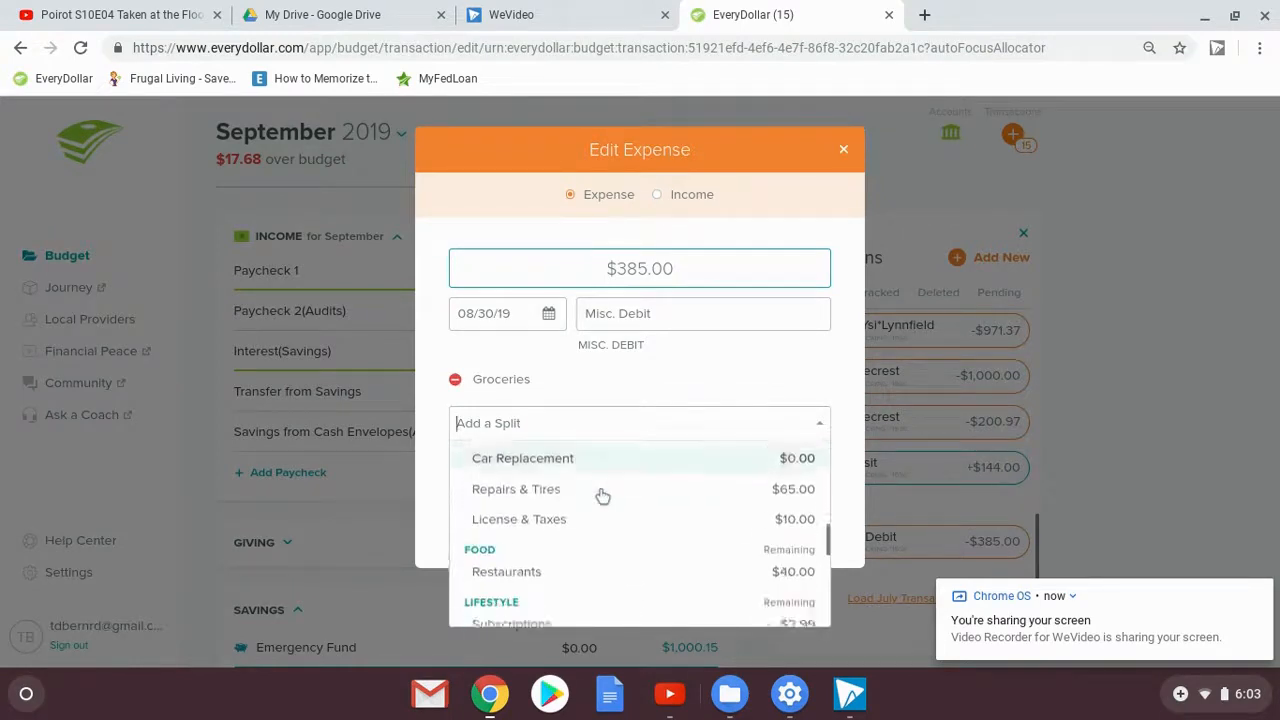
left_click(547, 474)
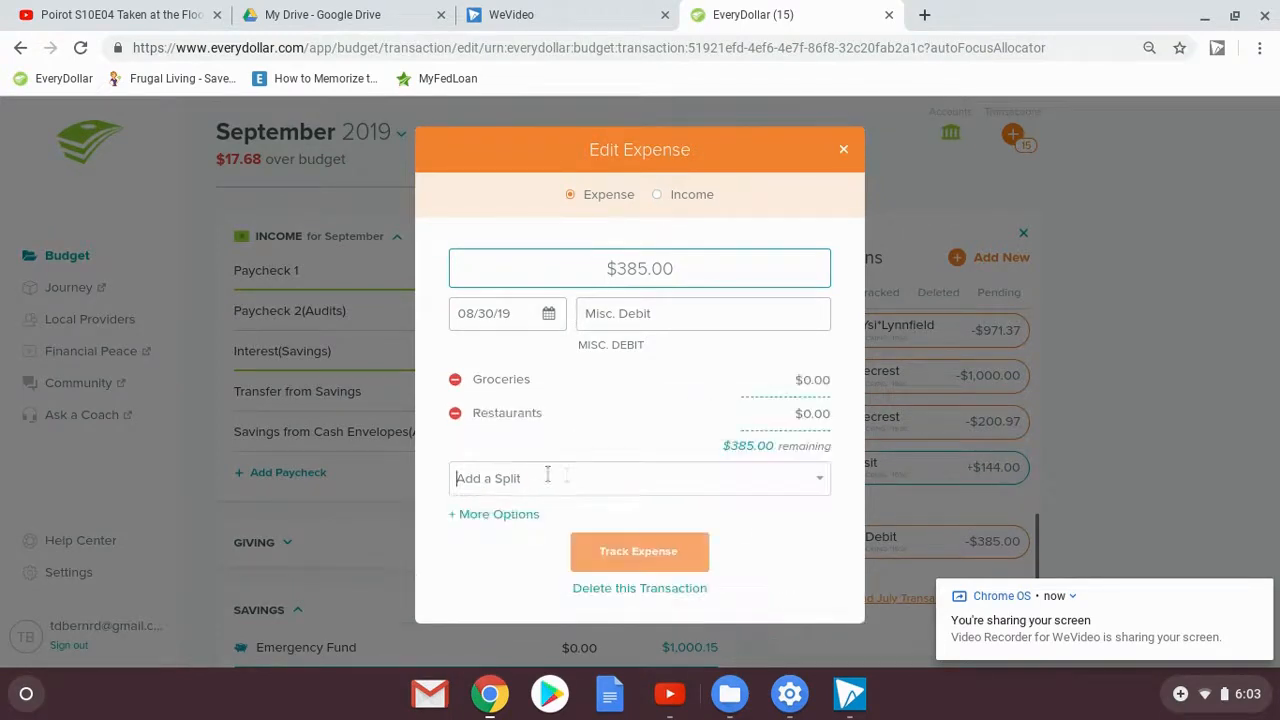
Add Household items & repairs and Laundry as further splits of the Misc. Debit expense
left_click(816, 483)
scroll(530, 535, "down", 8)
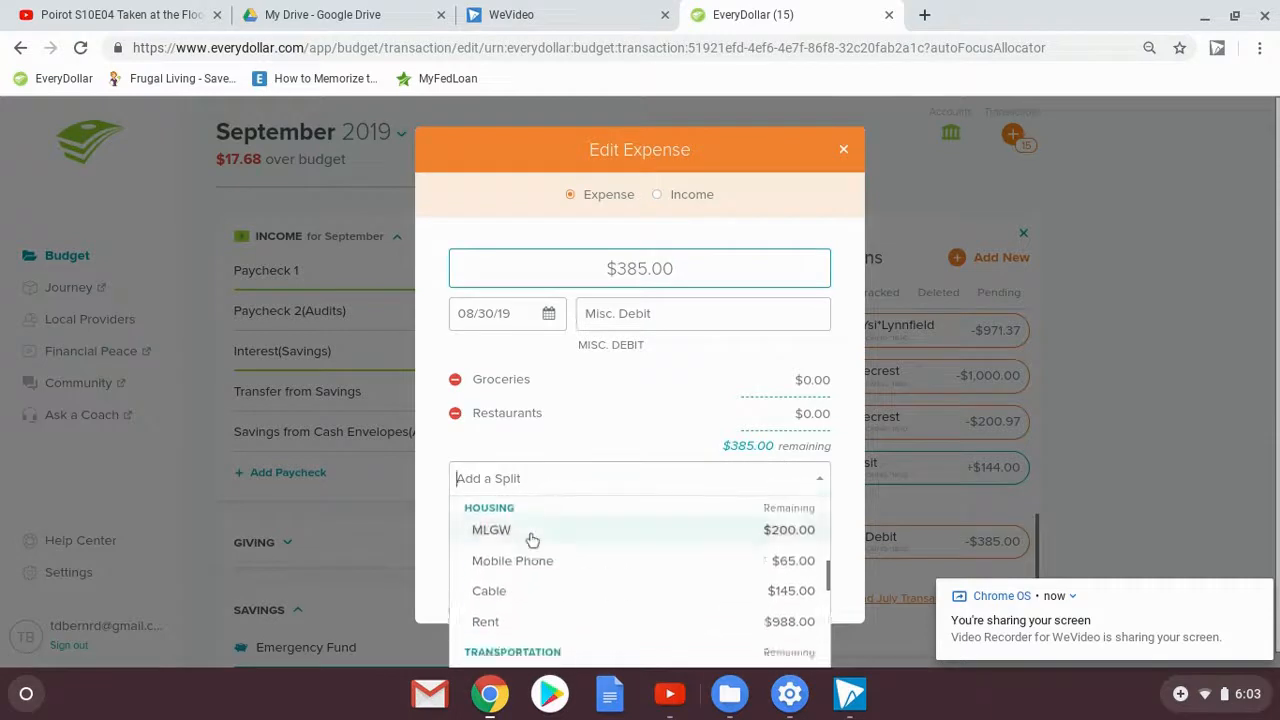
scroll(532, 540, "down", 8)
scroll(533, 552, "down", 1)
left_click(522, 510)
left_click(719, 516)
scroll(510, 578, "down", 8)
scroll(510, 580, "down", 7)
left_click(505, 577)
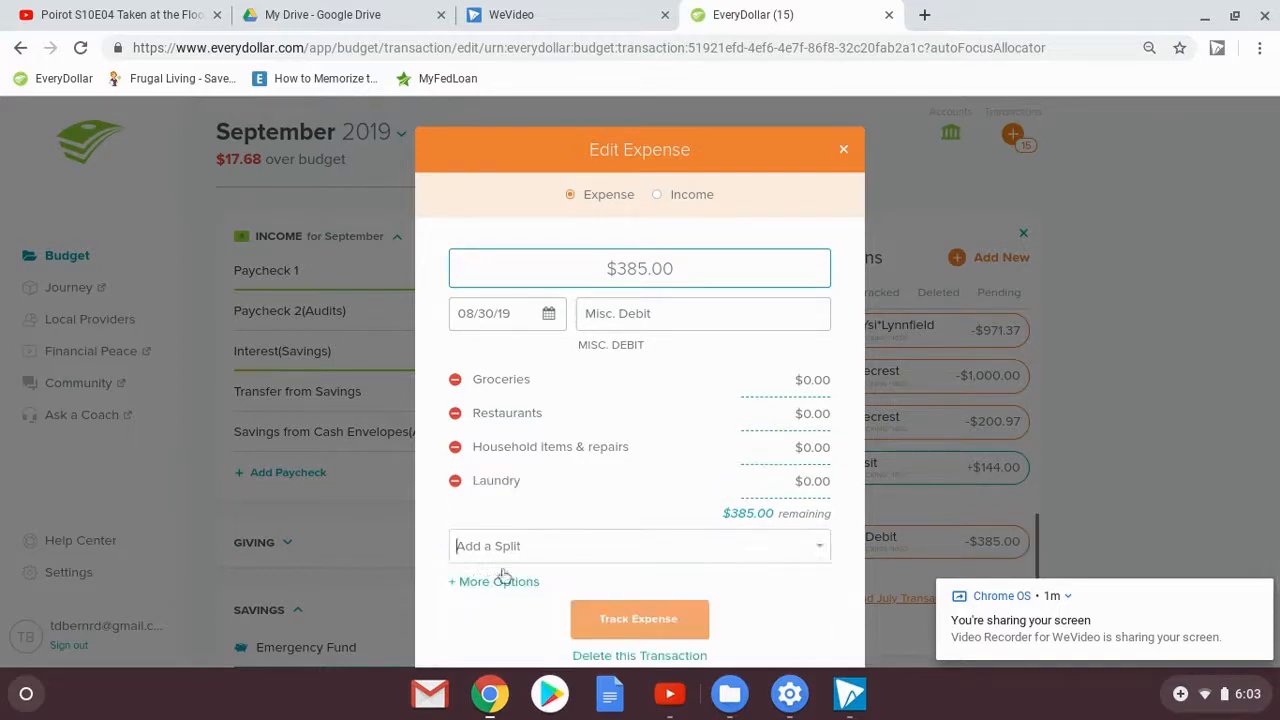
Add My Pocket Money from the Lifestyle category as another split of the expense
left_click(820, 557)
scroll(520, 587, "down", 10)
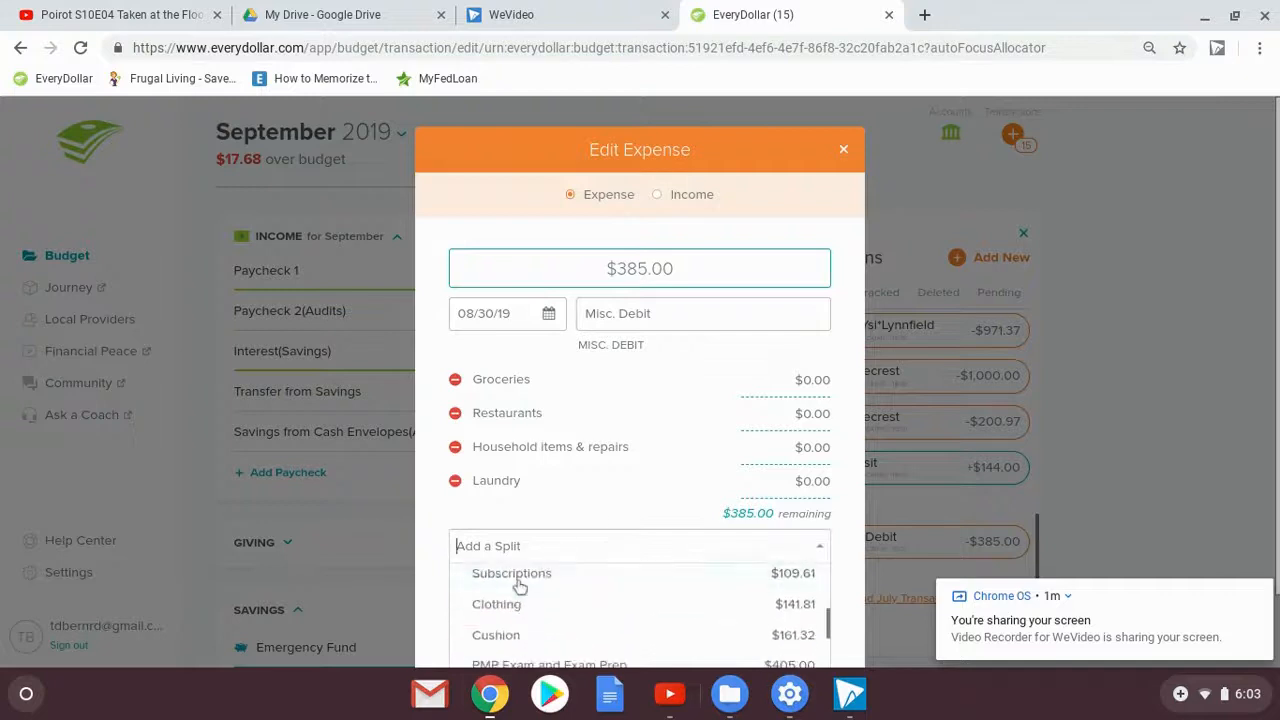
scroll(520, 587, "down", 8)
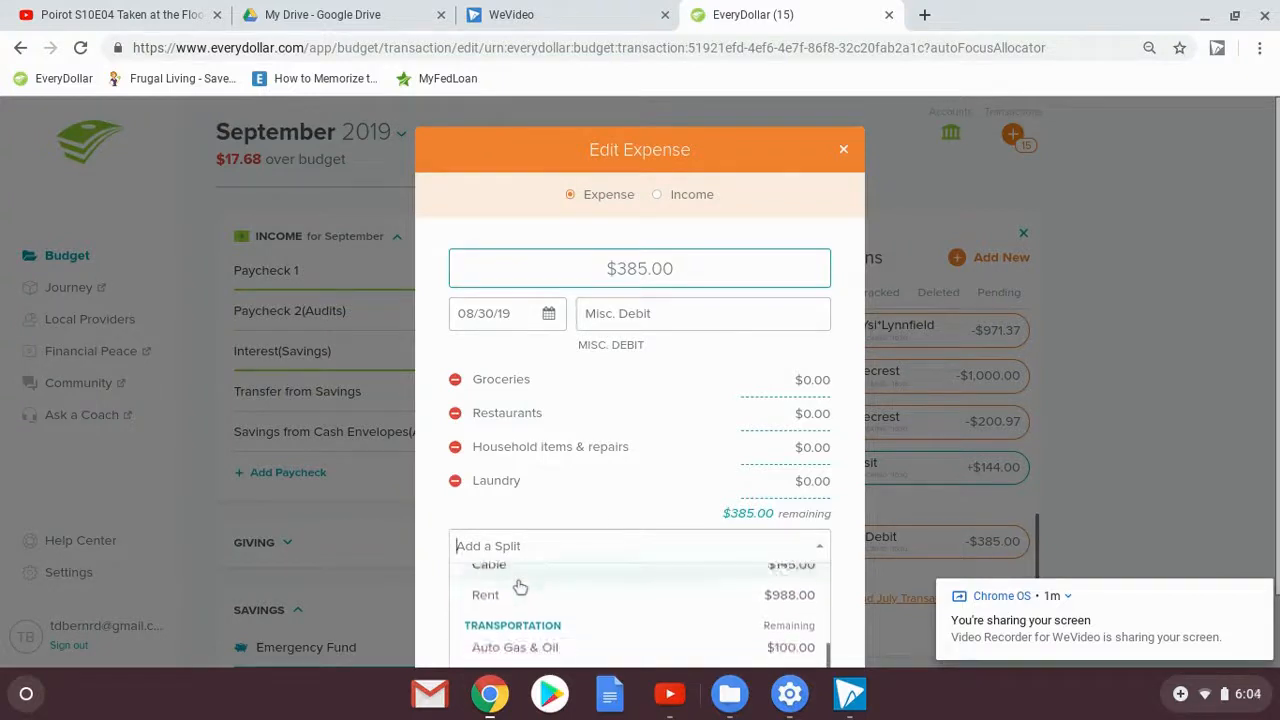
scroll(520, 590, "down", 8)
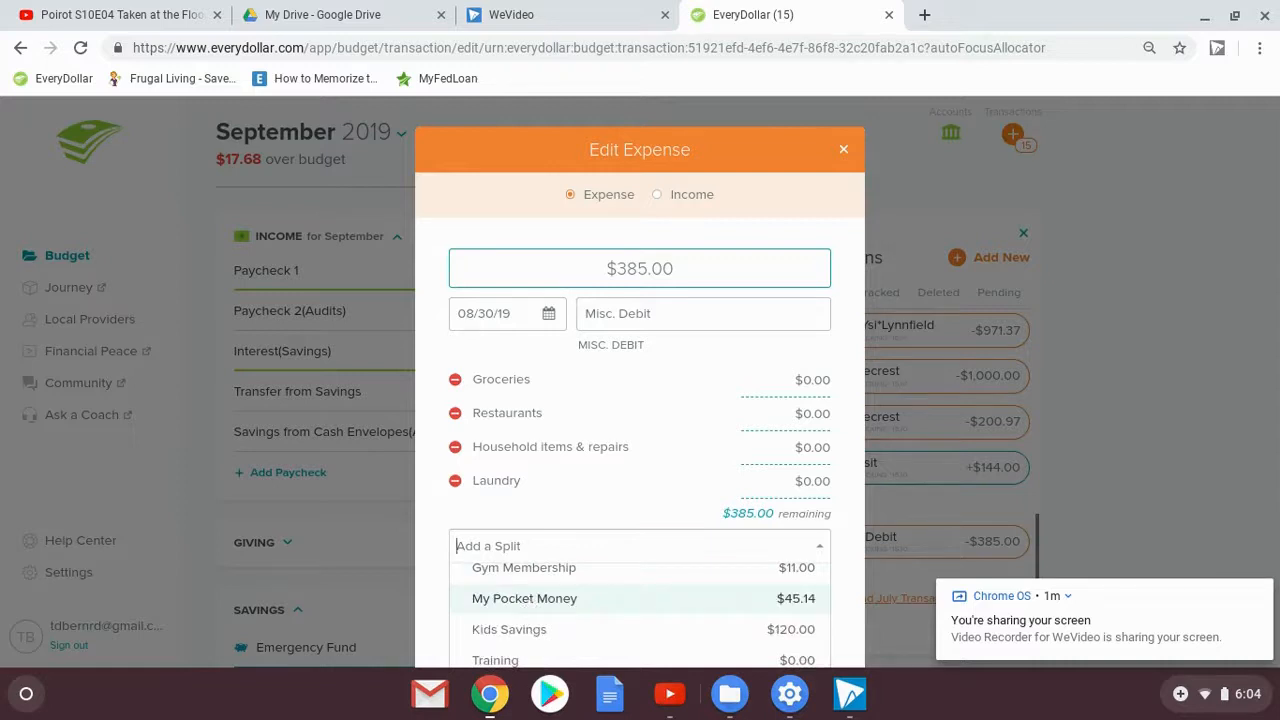
left_click(528, 600)
Set the split amounts to $150.00 for Groceries, $40.00 for Restaurants and $50.00 for Household items & repairs
left_click(828, 384)
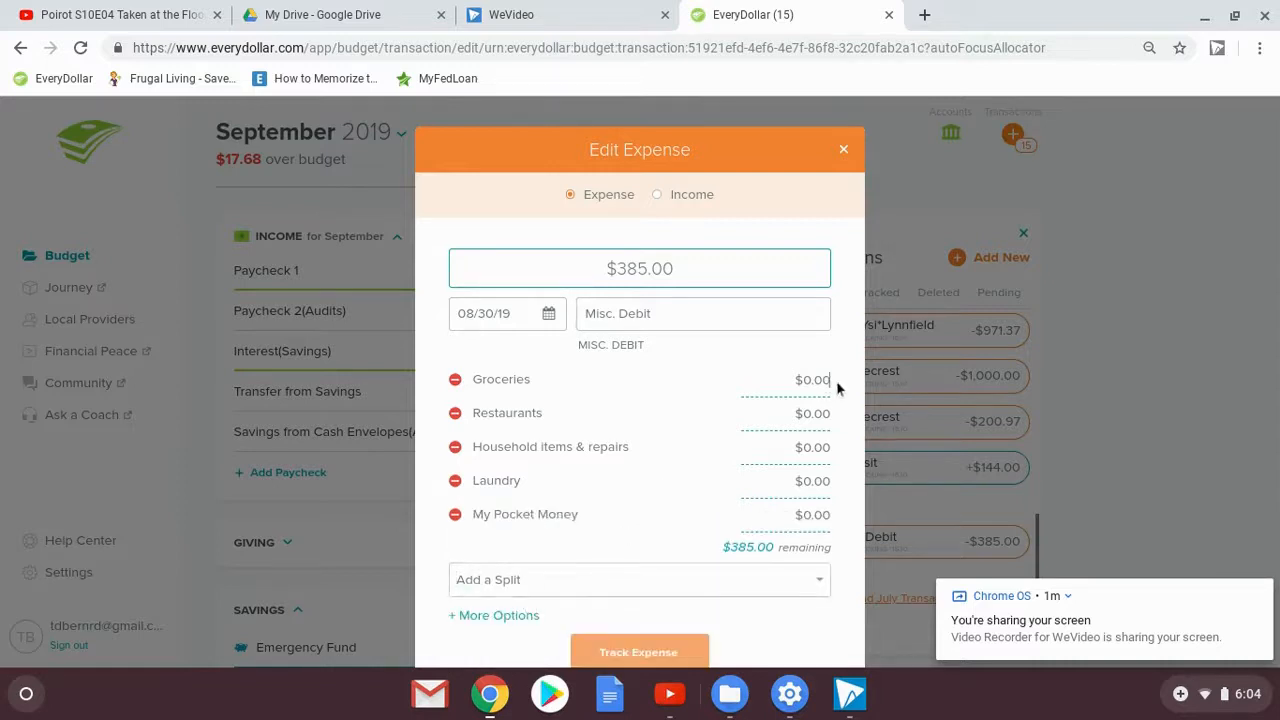
key("BackSpace")
type("150.00")
key("Tab")
type("40.00")
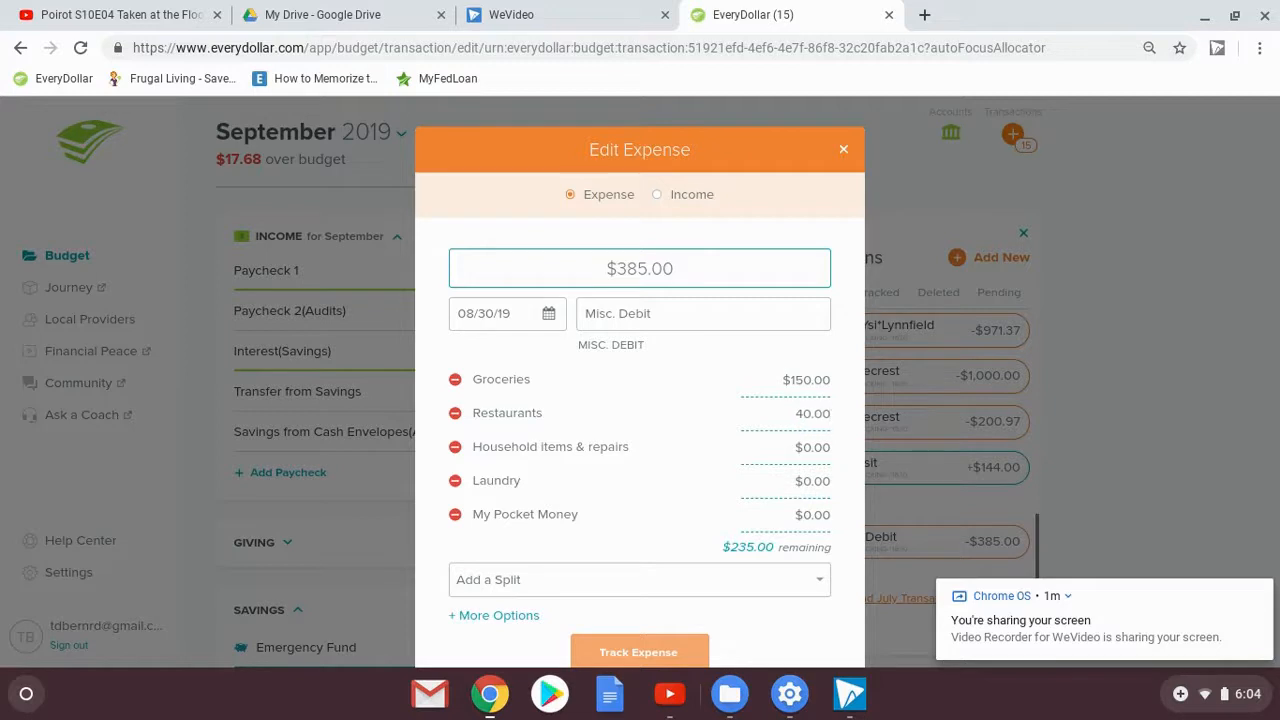
key("Tab")
type("50.00")
key("Tab")
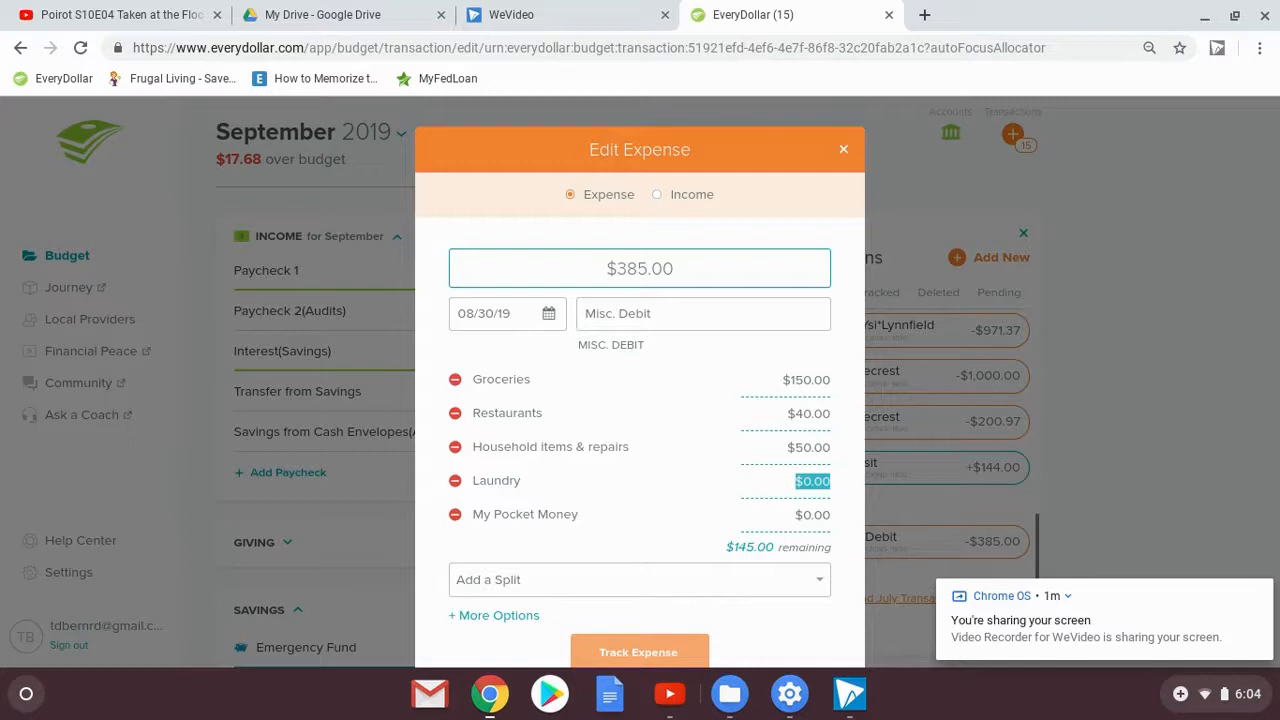
Set Laundry to $45.00 and My Pocket Money to $100.00, and track the split expense
type("45.00")
key("Tab")
type("10")
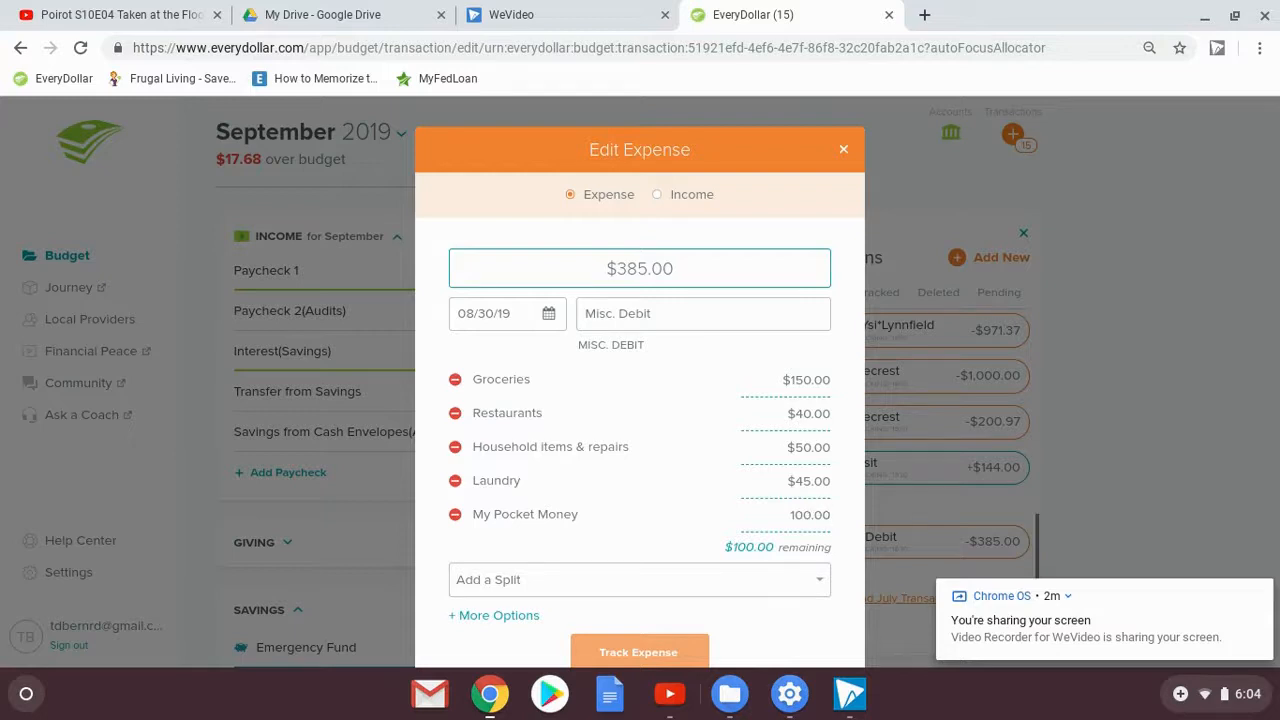
type("0.00")
key("Tab")
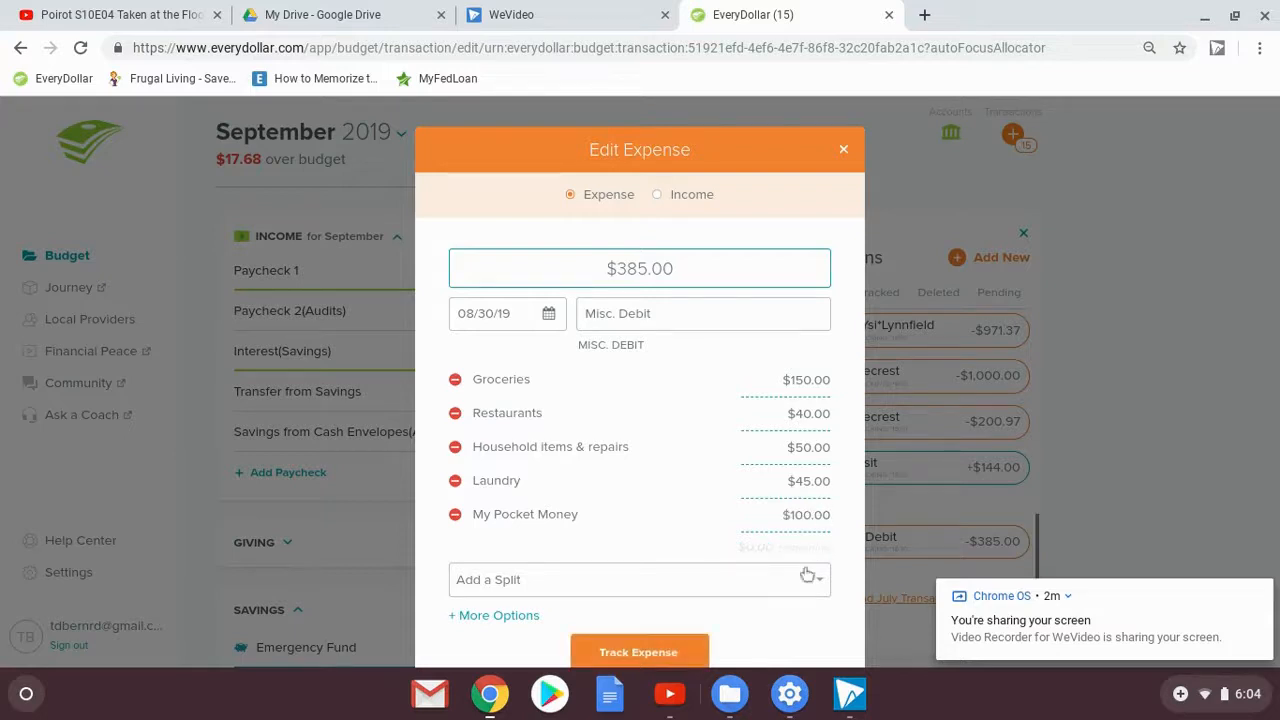
left_click(636, 655)
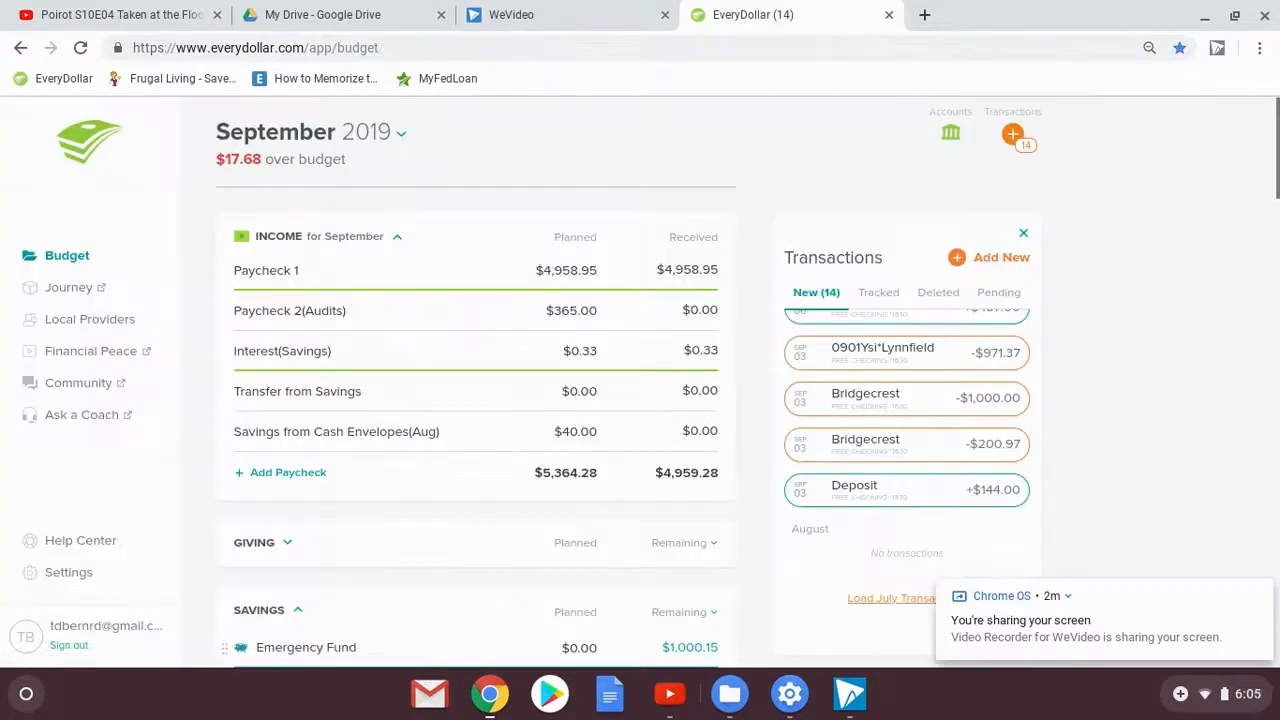
Split the $144.00 Deposit between Savings from Cash Envelopes(Aug) and My Pocket Money
mouse_move(838, 497)
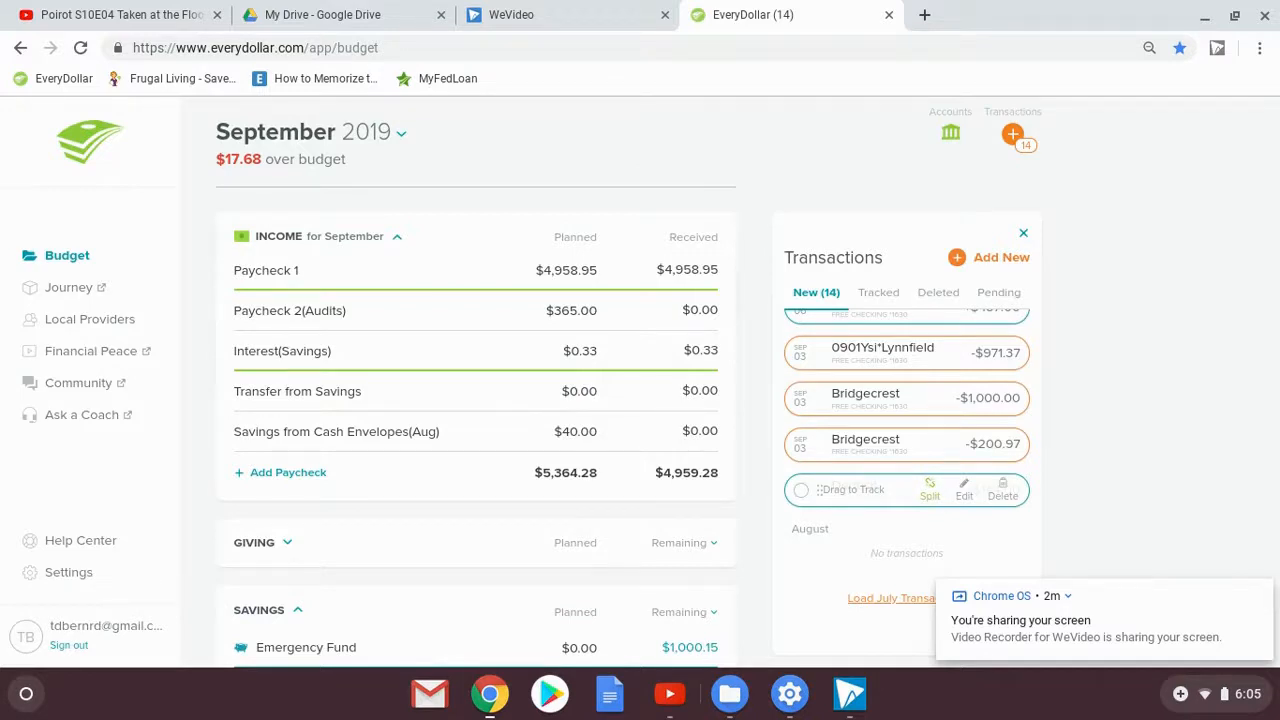
left_click(934, 496)
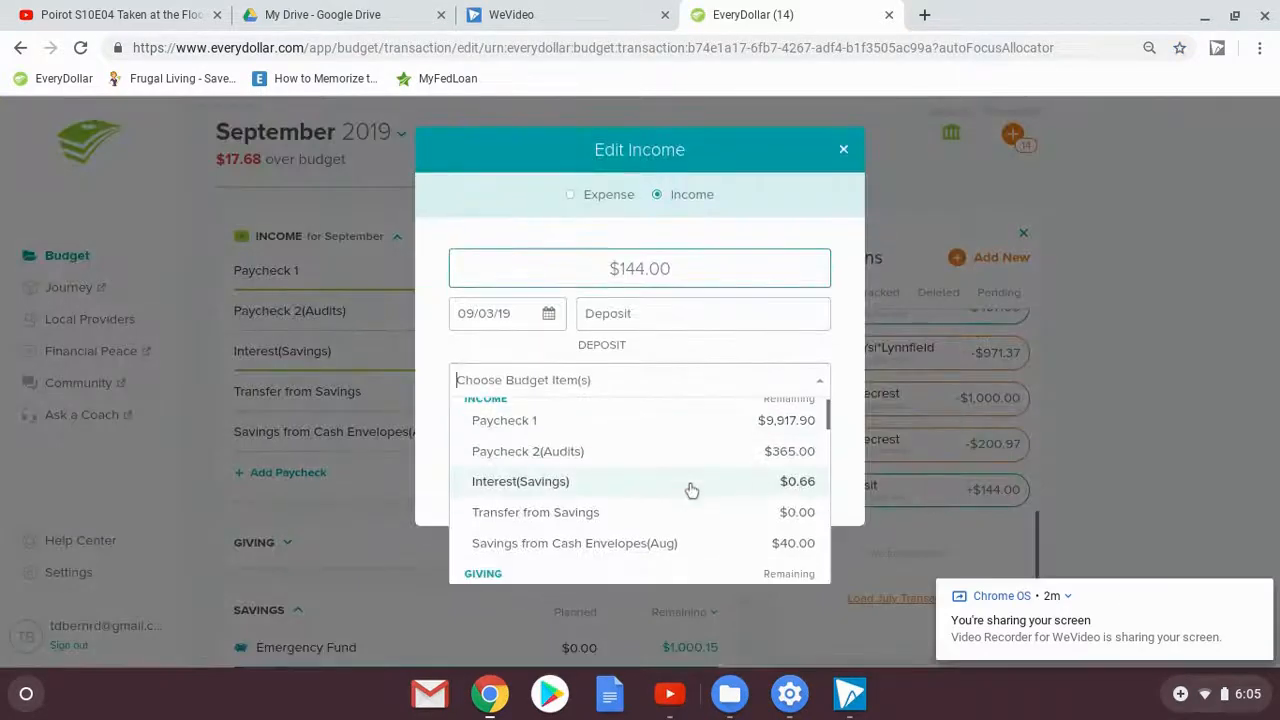
left_click(660, 543)
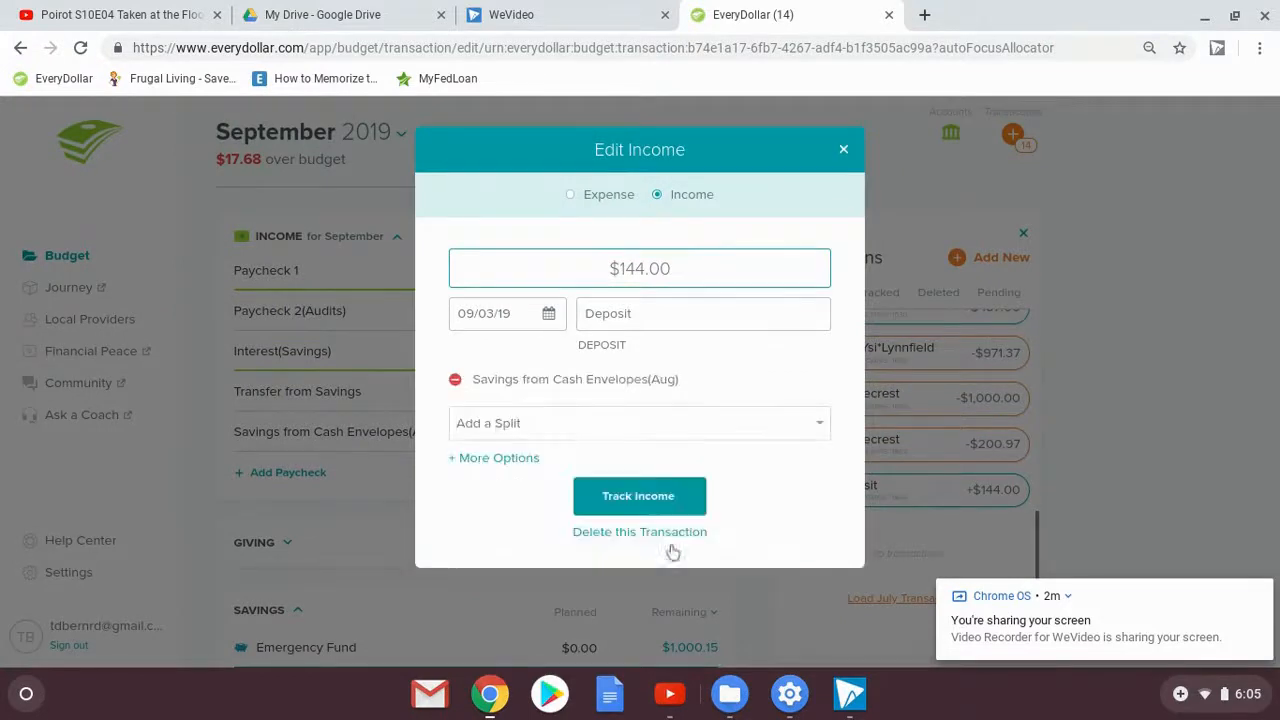
left_click(814, 420)
scroll(659, 516, "down", 2)
scroll(659, 516, "down", 5)
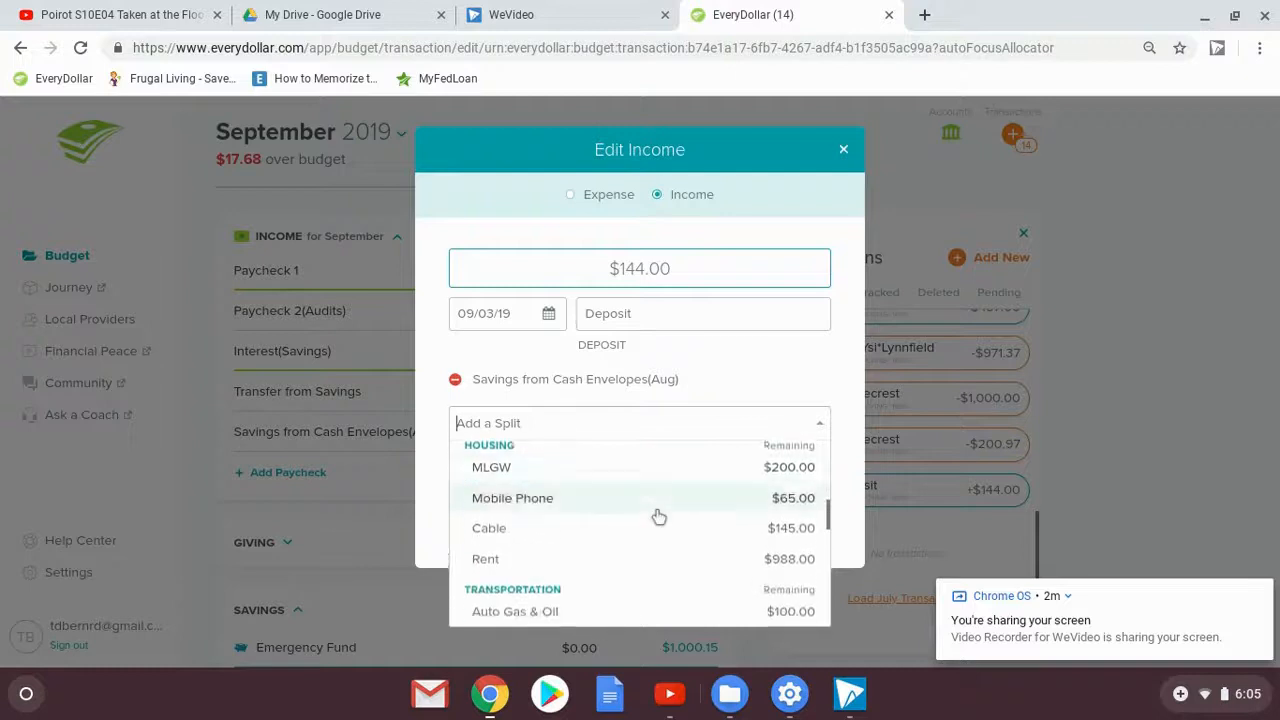
scroll(659, 516, "down", 5)
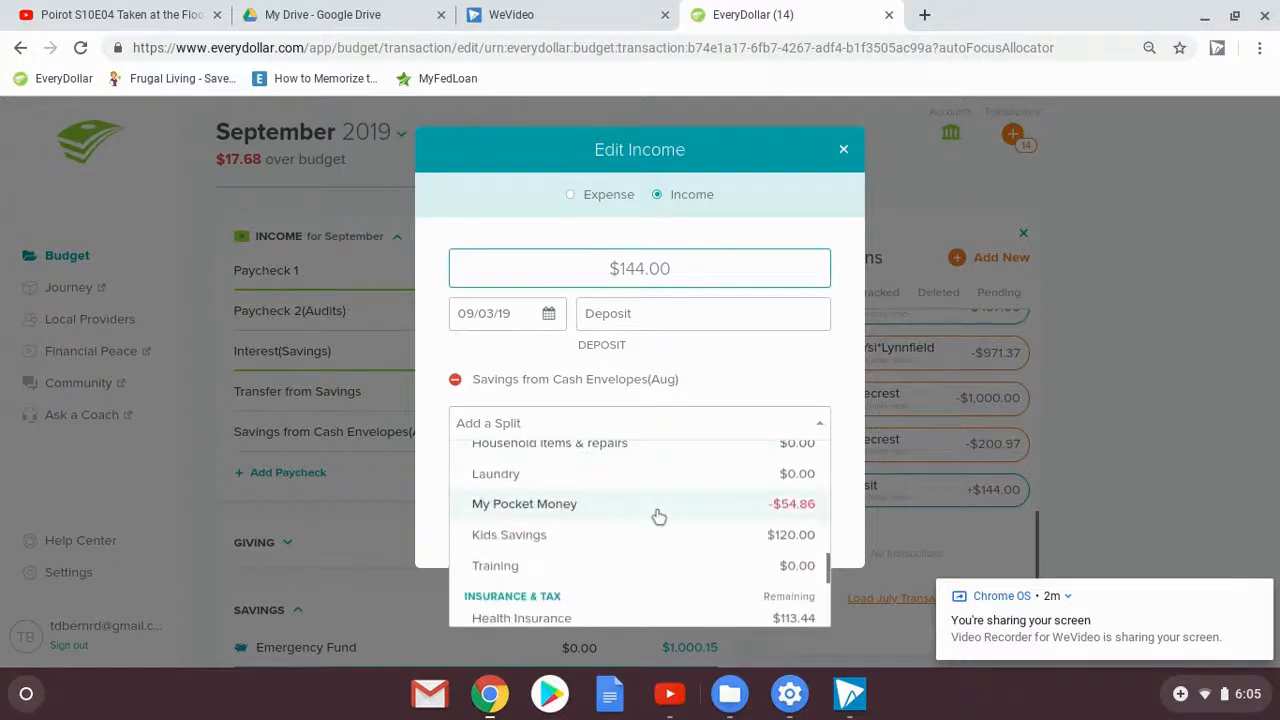
left_click(659, 516)
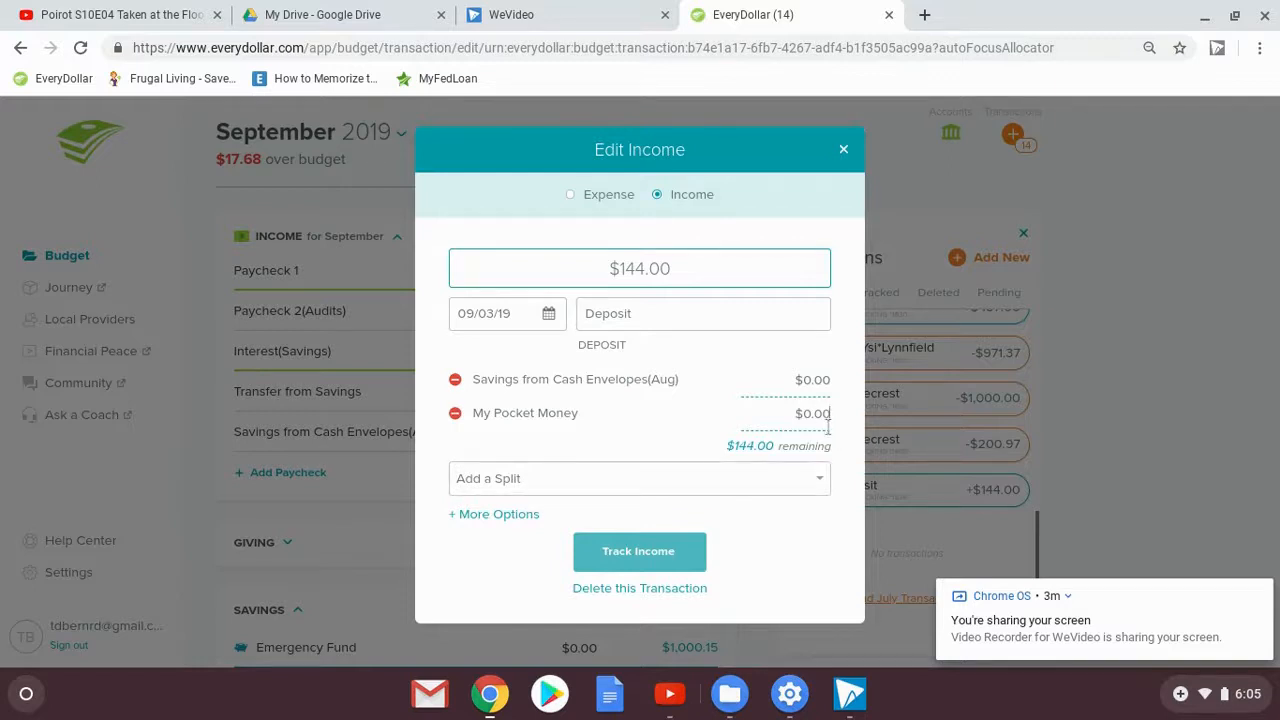
Allocate $55.00 to My Pocket Money and $89.00 to Savings from Cash Envelopes(Aug), and track the income
key("BackSpace")
type("55")
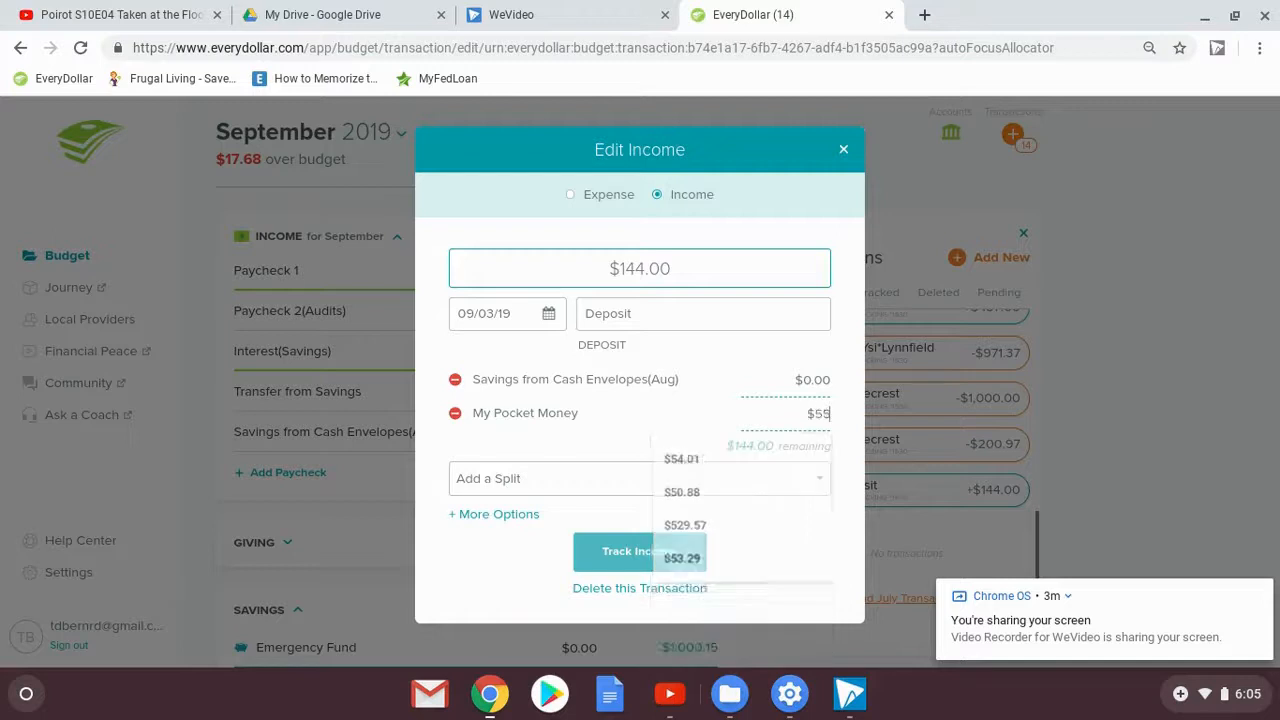
type(".00")
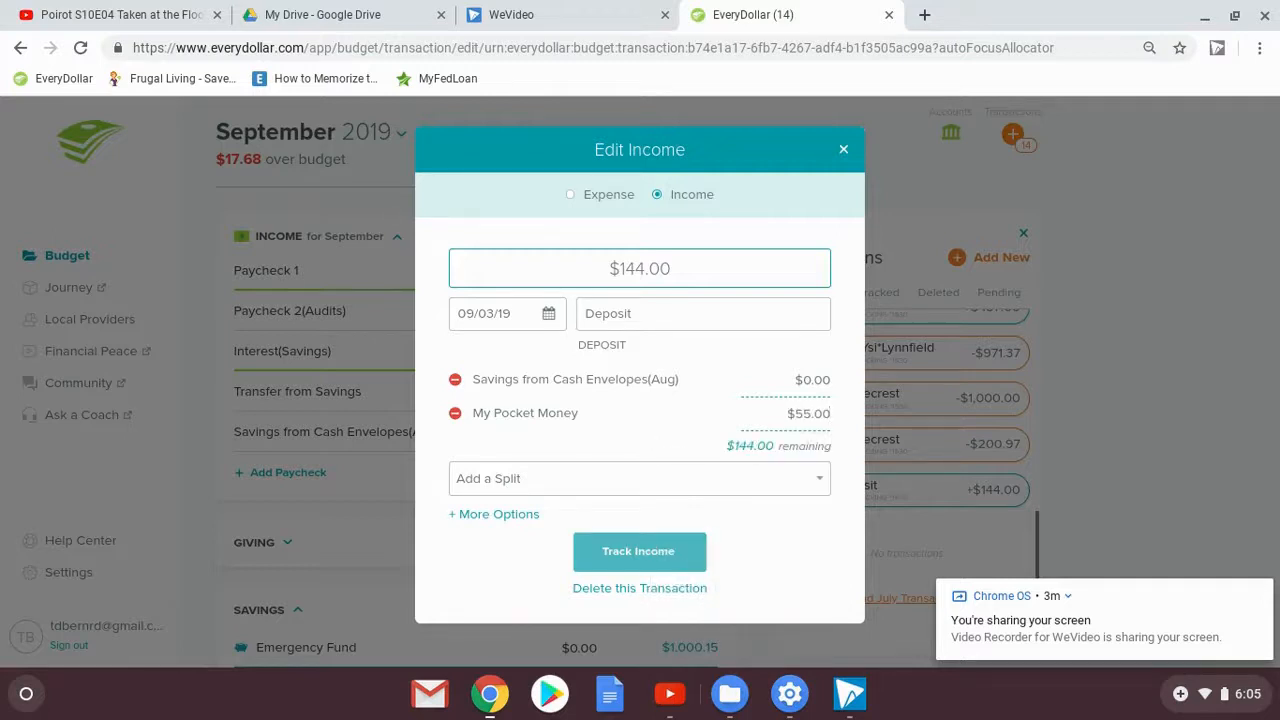
left_click(824, 381)
key("BackSpace")
type("89")
key("Tab")
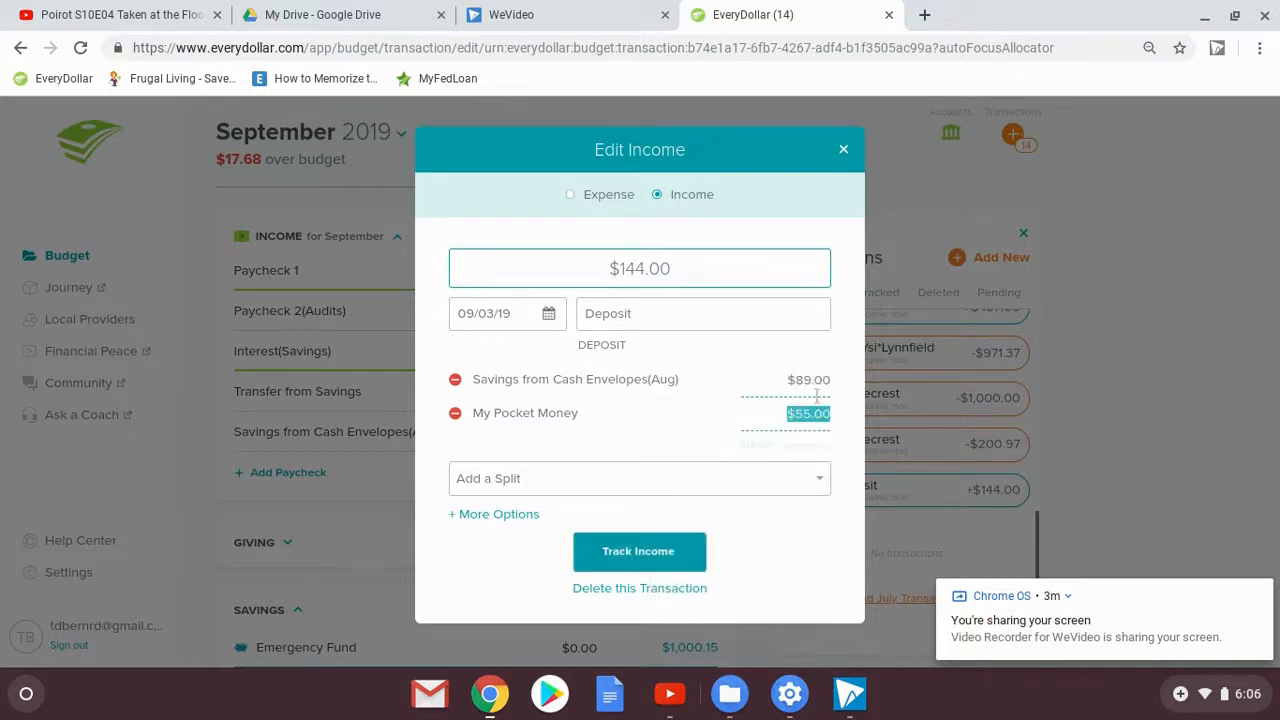
left_click(638, 556)
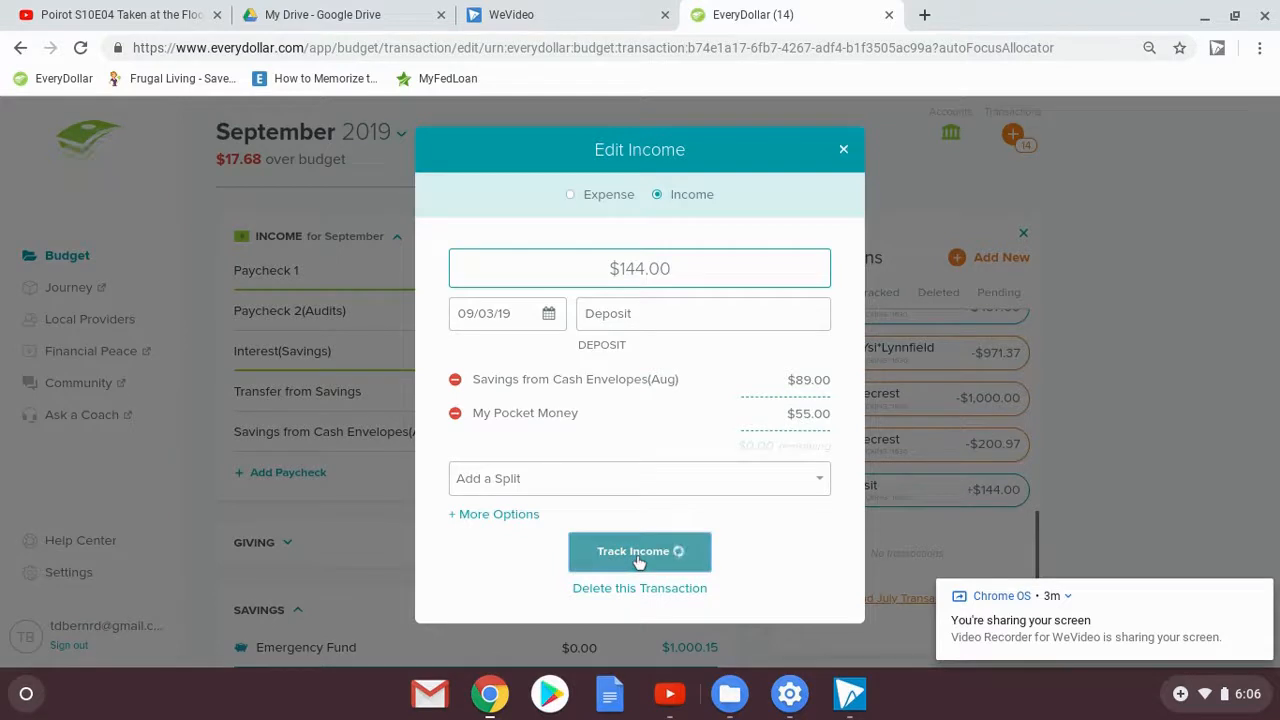
Set the planned amount of the Savings from Cash Envelopes(Aug) income item to $89
left_click(592, 432)
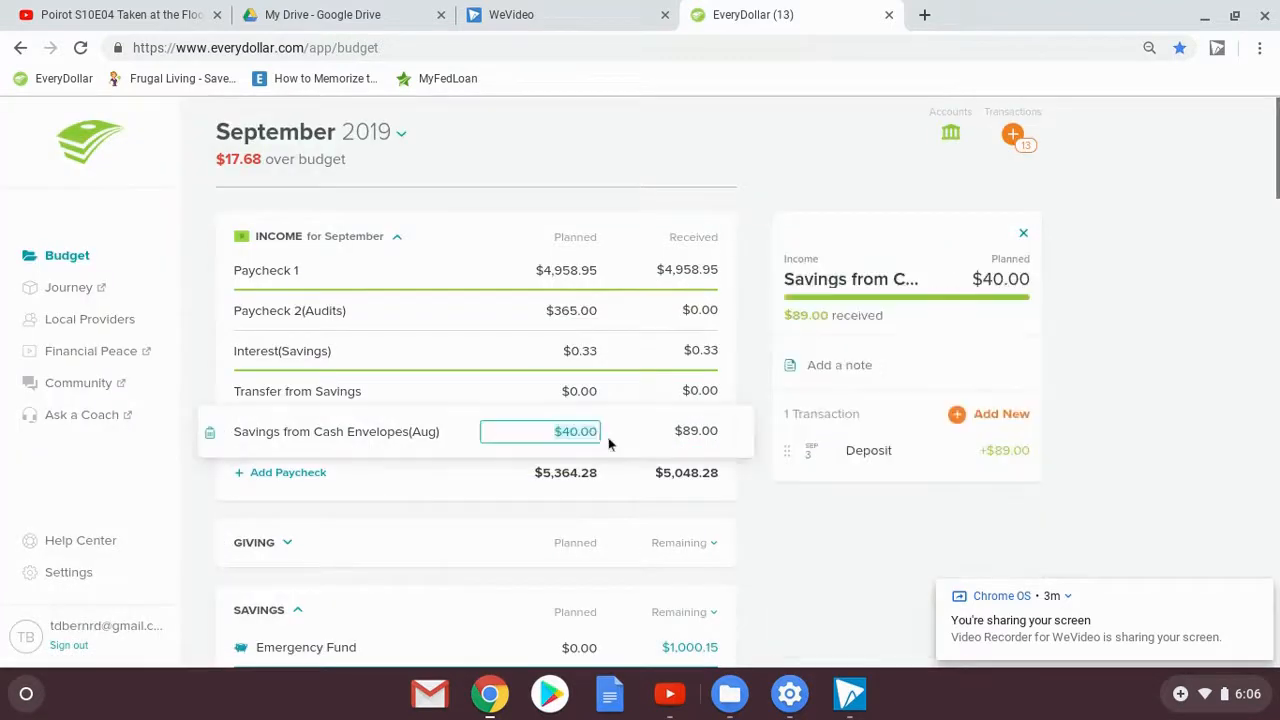
type("89")
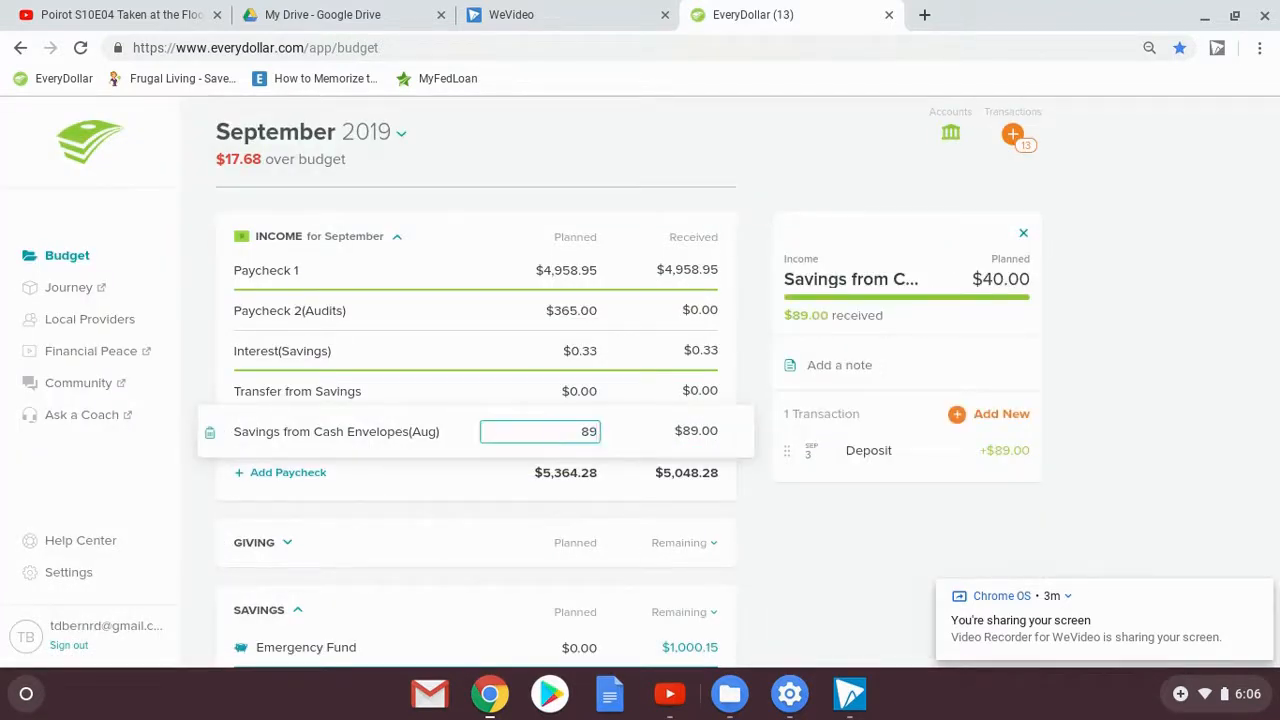
key("Tab")
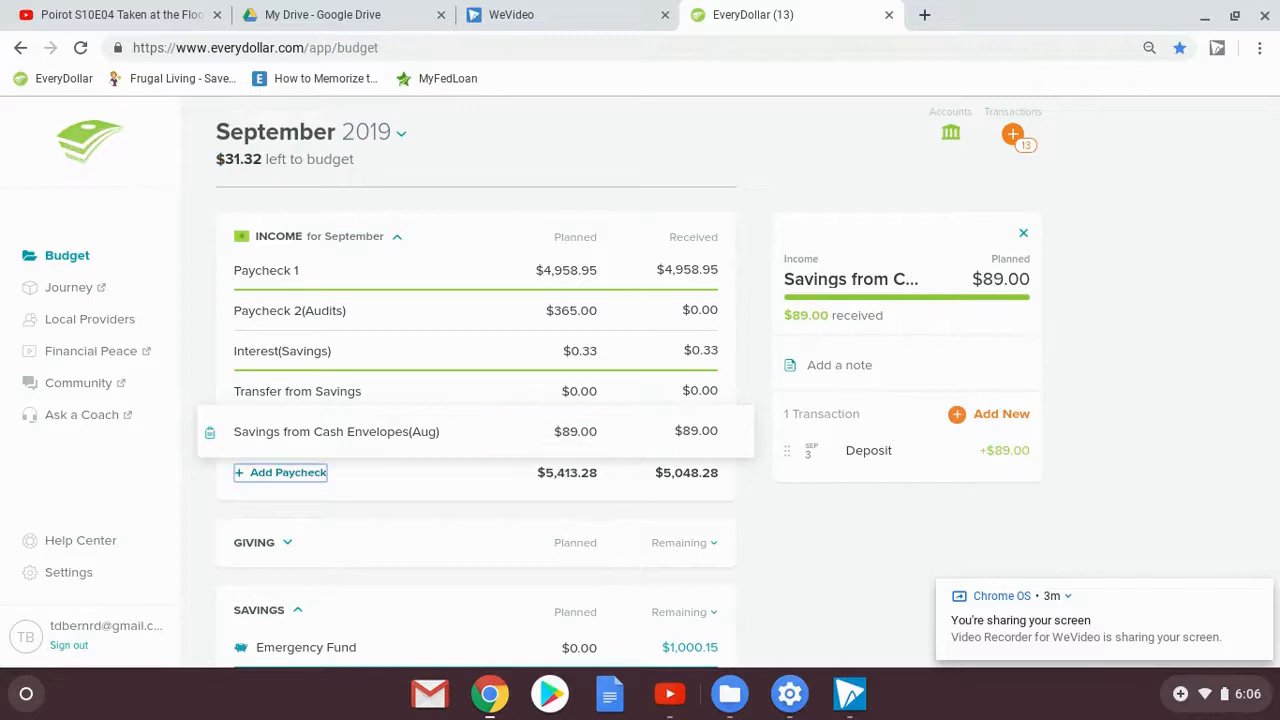
Reopen the new transactions and assign both Bridgecrest payments to Car Loan 2 in the Debt category
left_click(1028, 145)
scroll(616, 452, "down", 15)
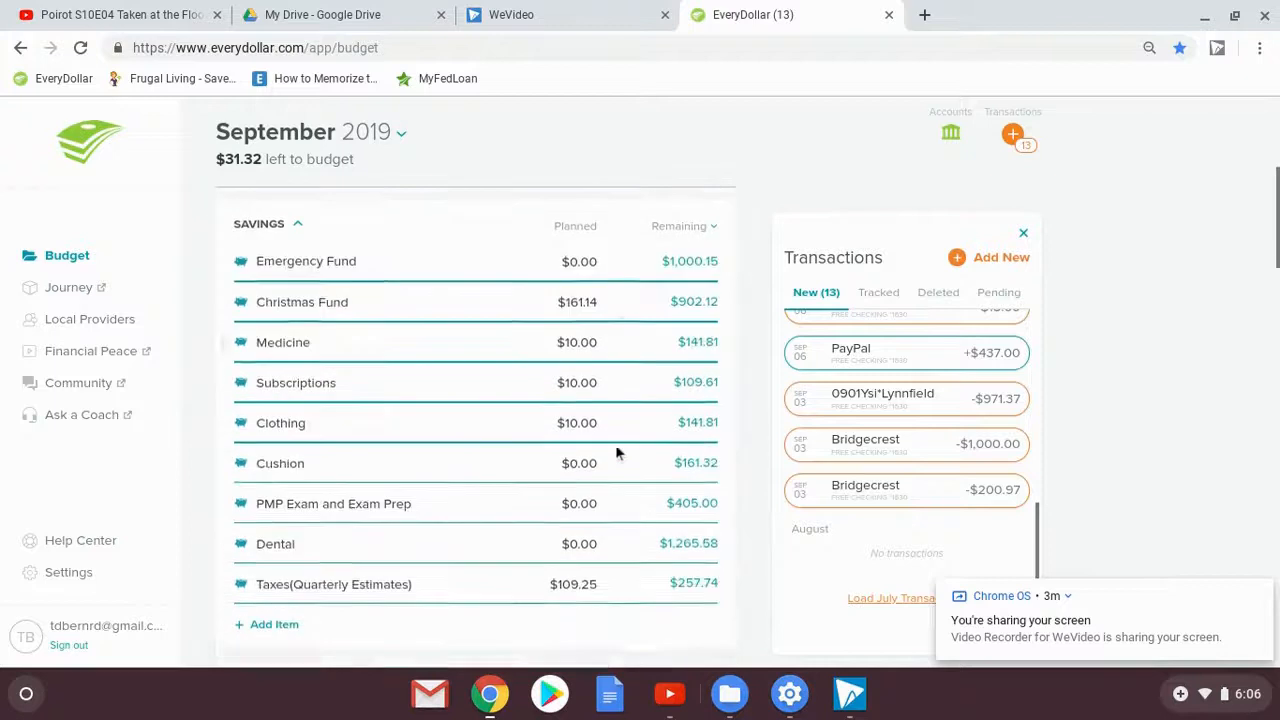
scroll(616, 452, "down", 12)
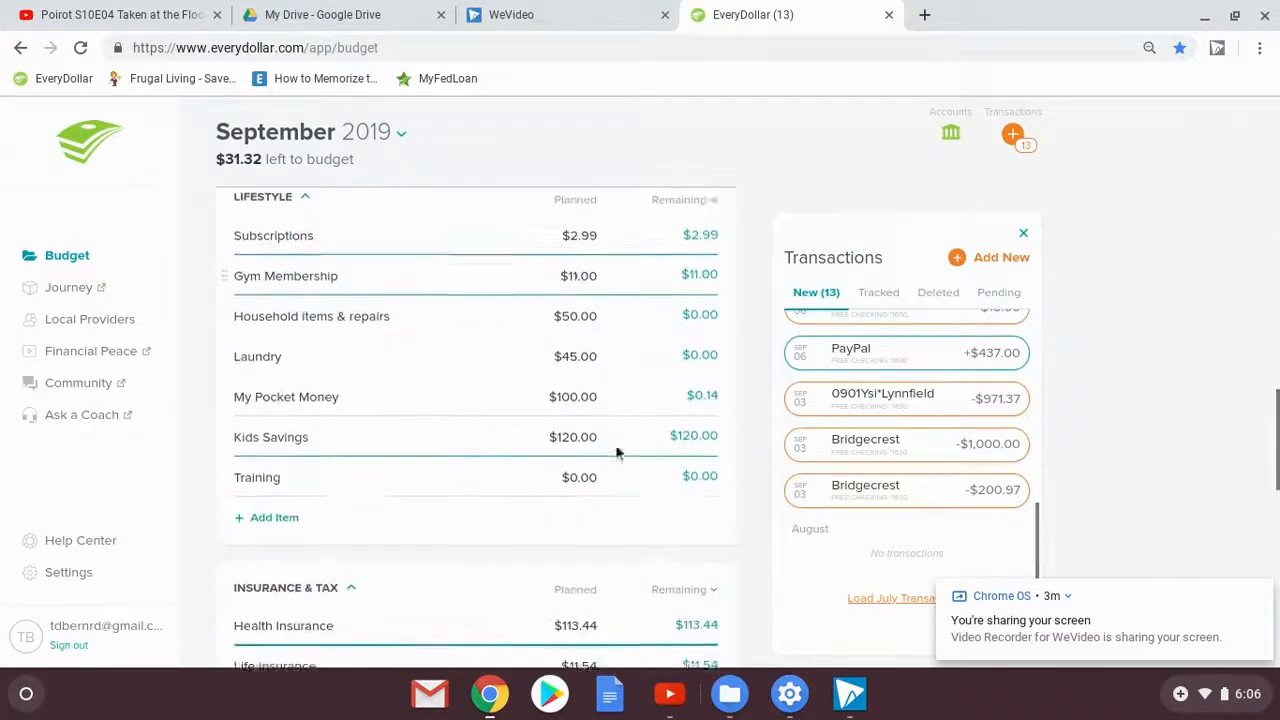
scroll(616, 452, "down", 1)
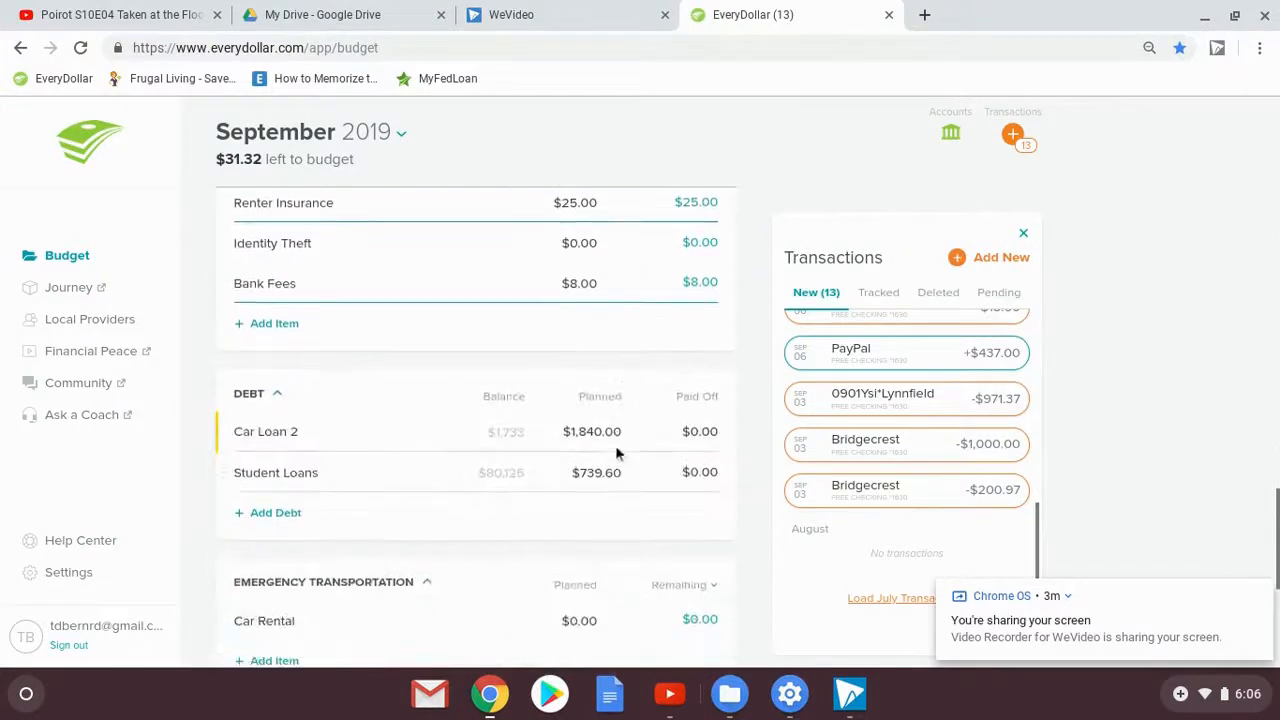
mouse_move(886, 497)
left_click_drag(886, 497, 460, 430)
left_click_drag(900, 470, 425, 422)
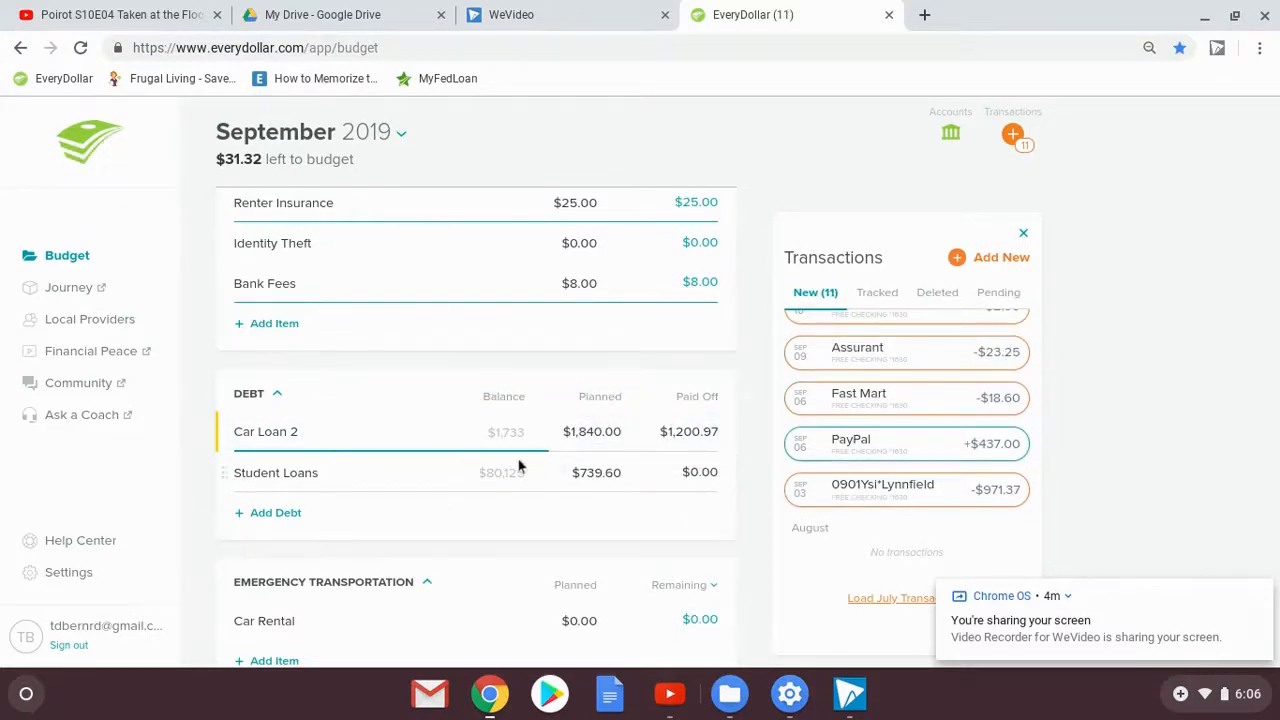
Assign the 0901Ysi*Lynnfield transaction to Rent in the Housing category and open the Rent item's details
scroll(518, 463, "up", 5)
scroll(516, 460, "up", 8)
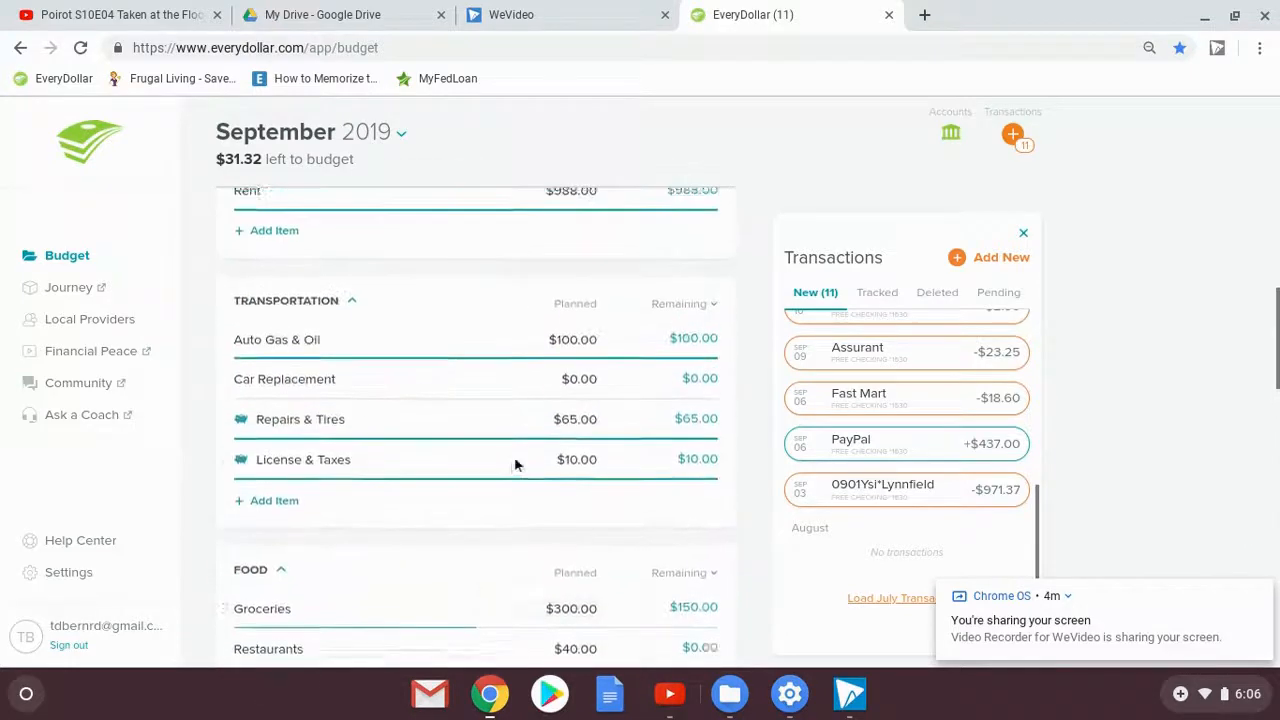
left_click_drag(878, 507, 445, 336)
scroll(589, 417, "up", 1)
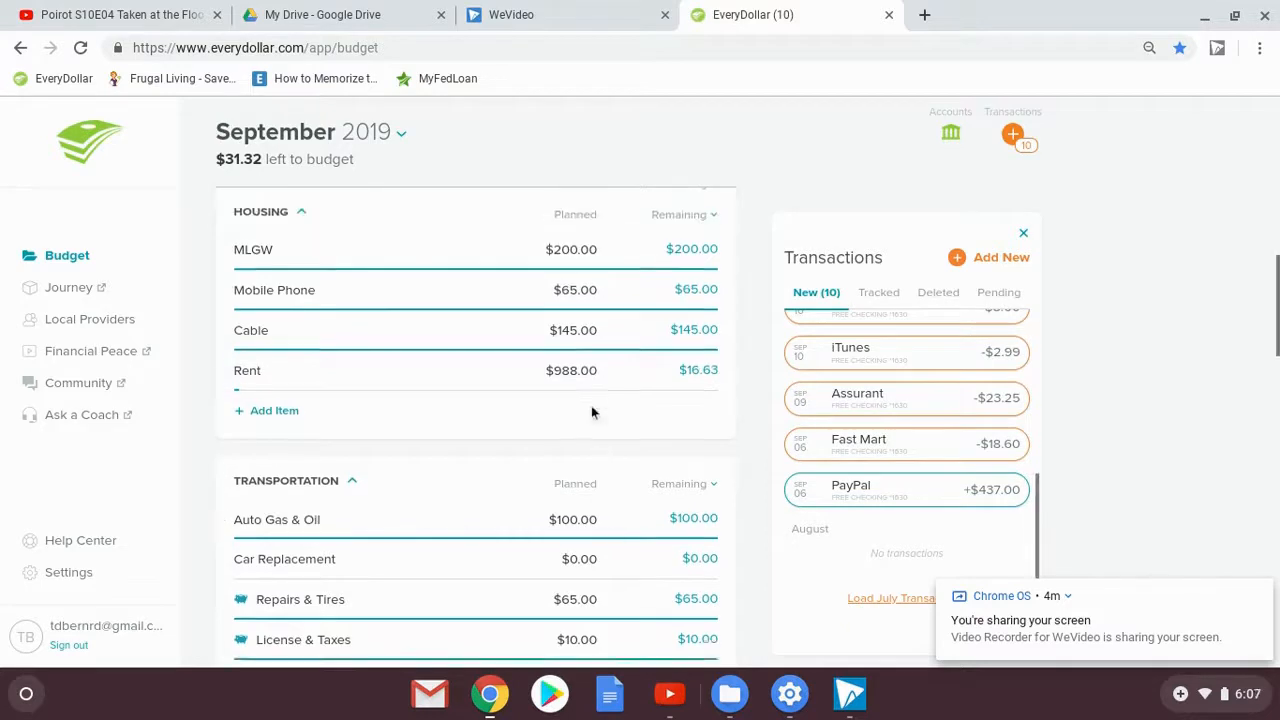
left_click(470, 392)
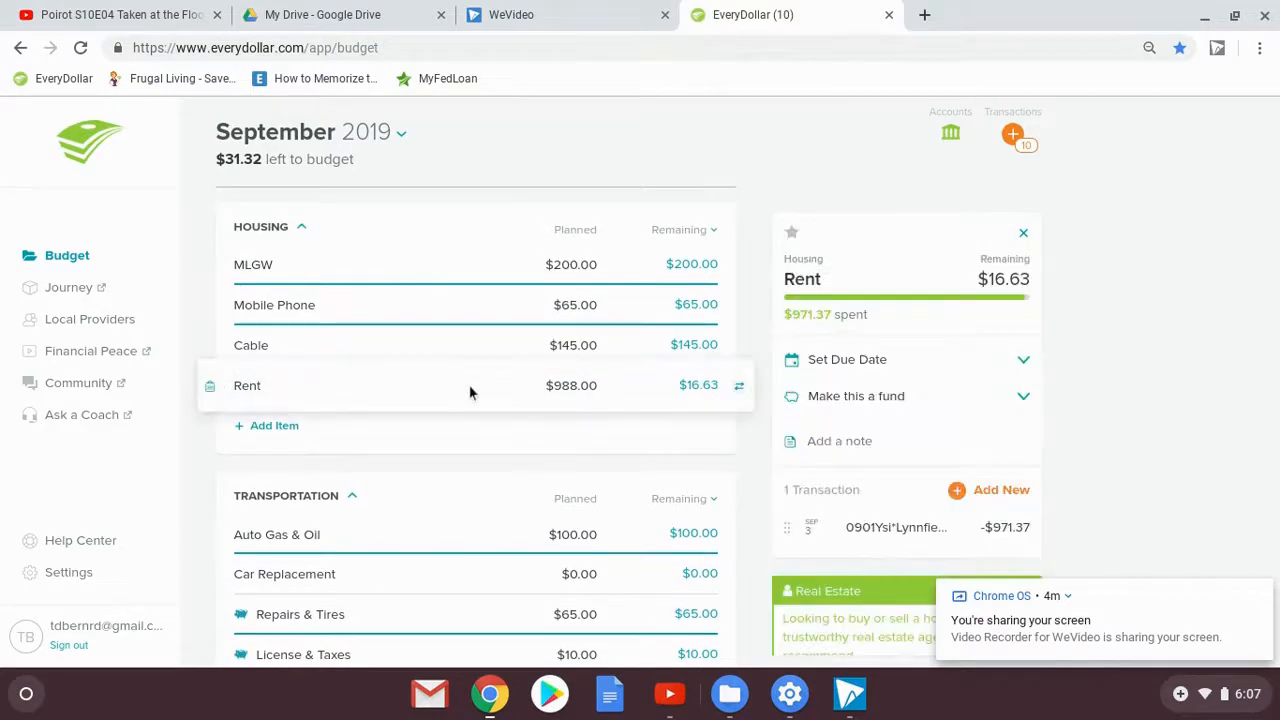
Set the planned amount of the Rent item in Housing to $971.37
left_click(593, 385)
type("971.37")
key("Return")
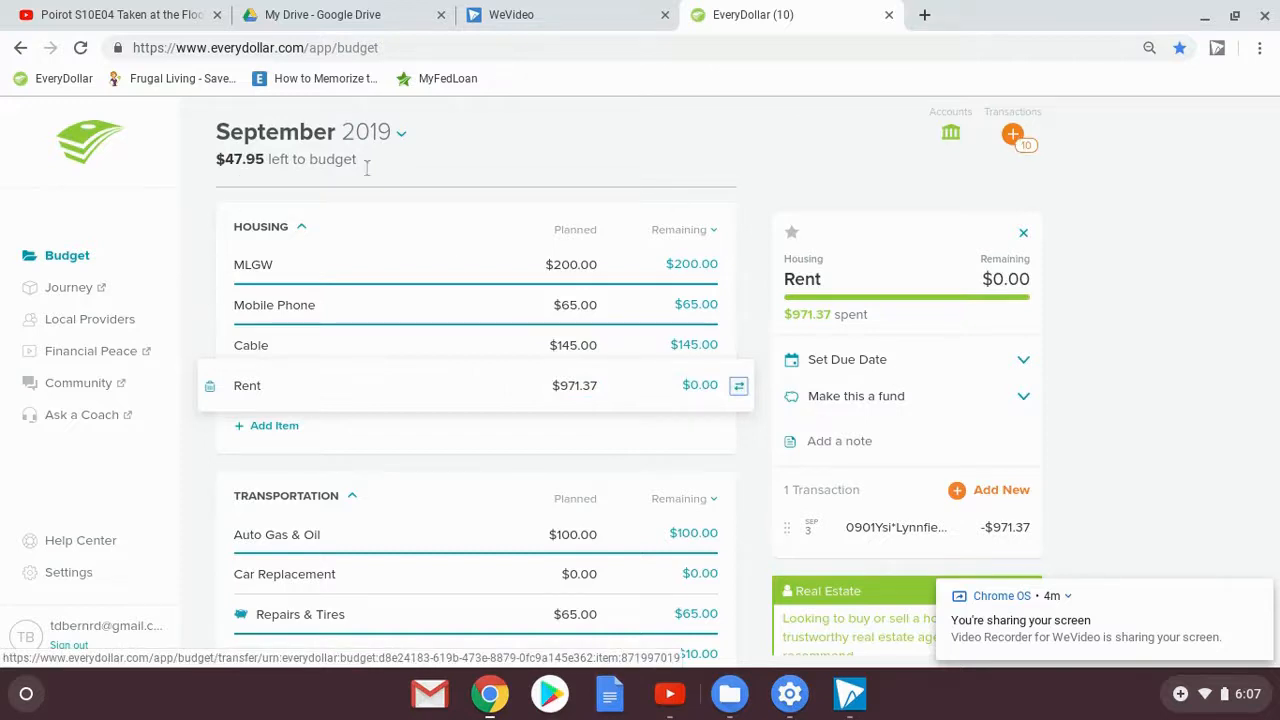
Reopen the new transactions and assign the $437.00 PayPal deposit to Paycheck 2(Audits) in Income
left_click(1014, 136)
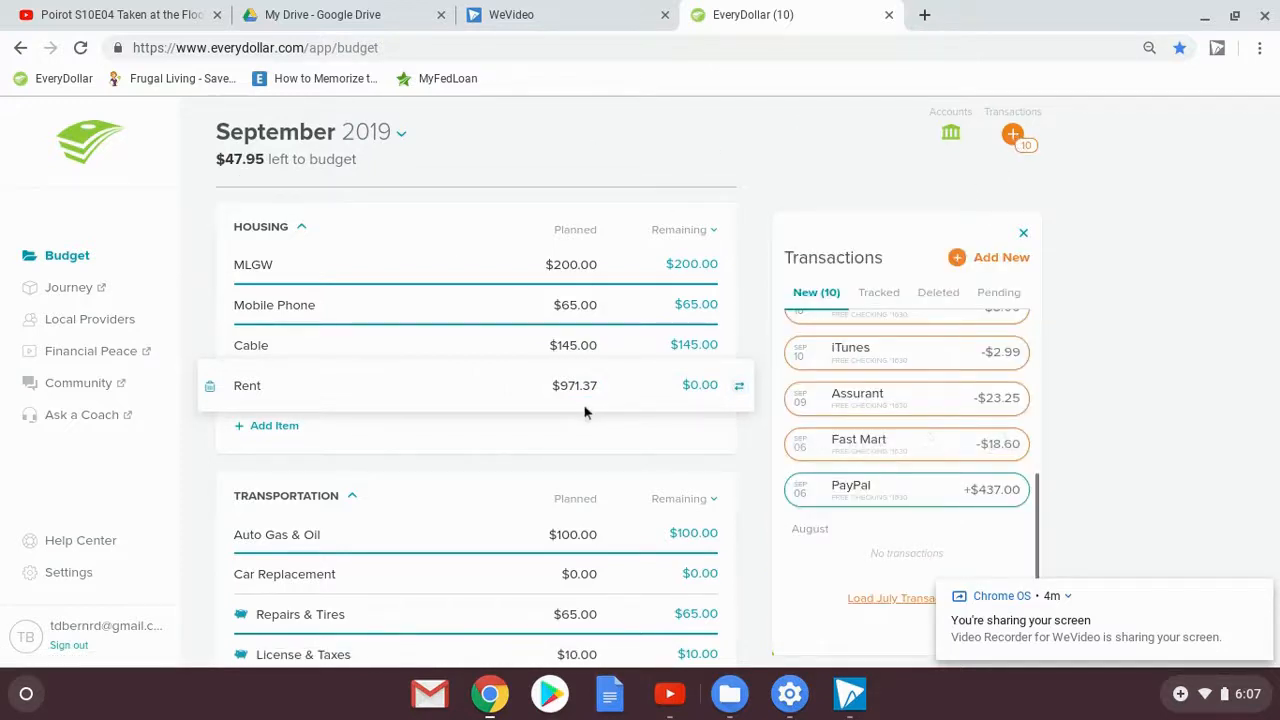
scroll(587, 409, "down", 5)
scroll(584, 410, "up", 4)
mouse_move(876, 500)
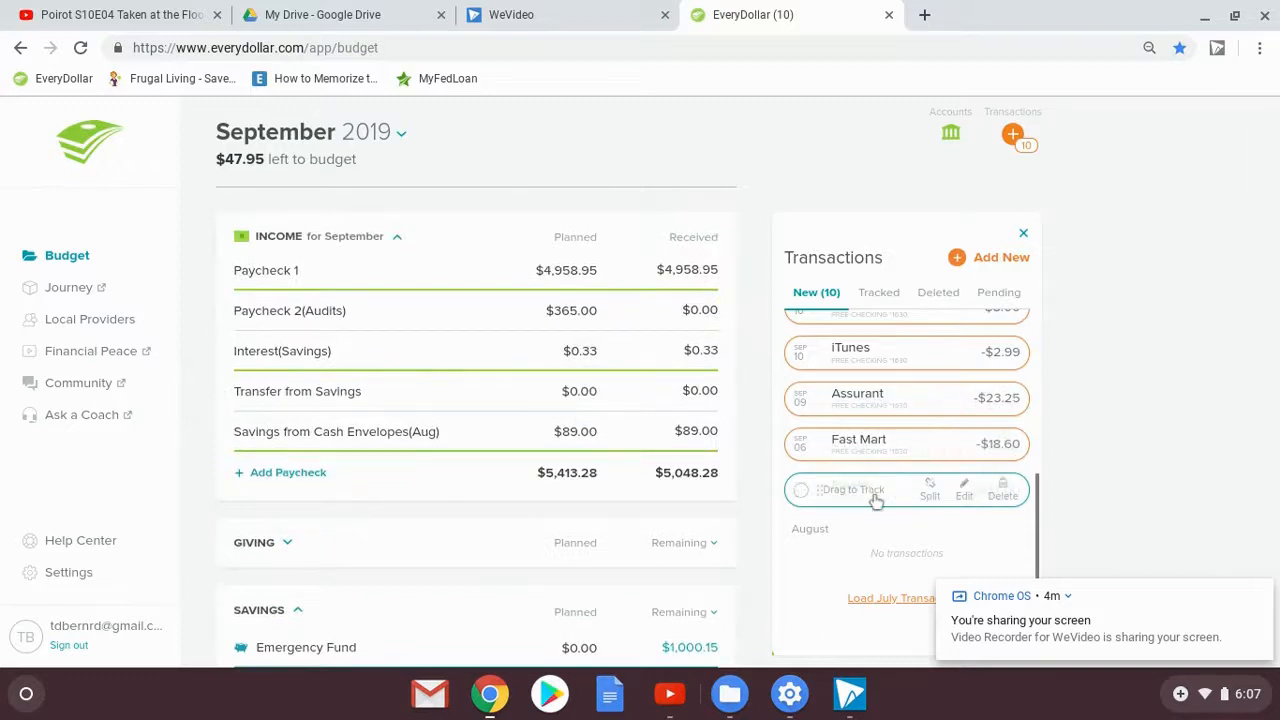
left_click_drag(876, 500, 464, 325)
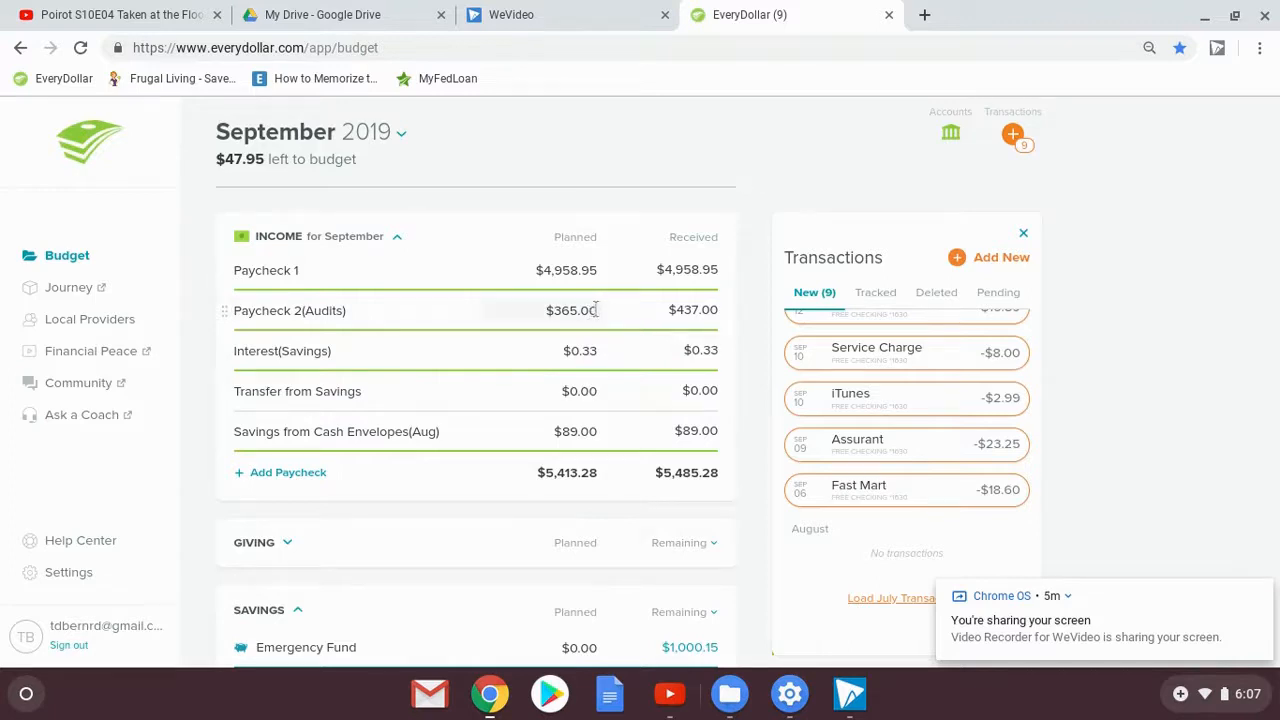
Set the planned amount of the Paycheck 2(Audits) income item to $437.00
left_click(595, 310)
type("437")
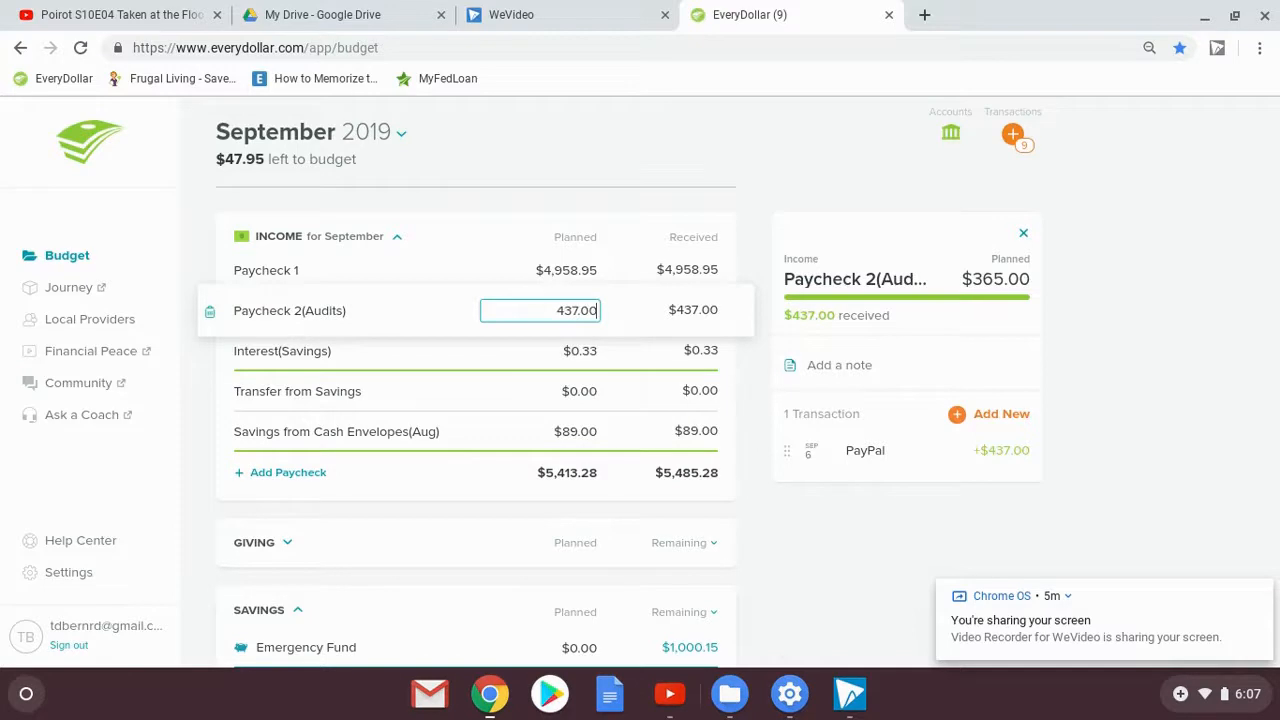
type(".00")
key("Tab")
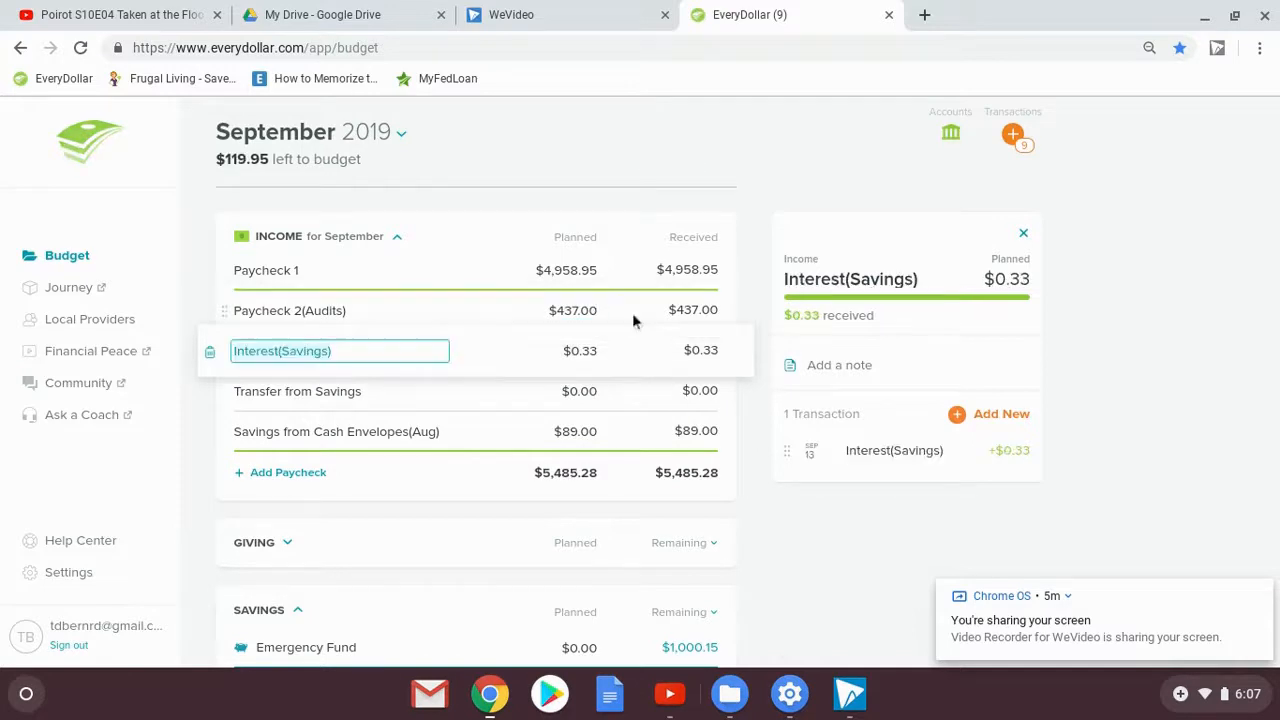
Reopen the new transactions and assign the Fast Mart purchase to Auto Gas & Oil in the Transportation category
left_click(1018, 140)
scroll(717, 506, "down", 3)
scroll(556, 484, "down", 8)
mouse_move(867, 495)
left_click_drag(867, 495, 463, 349)
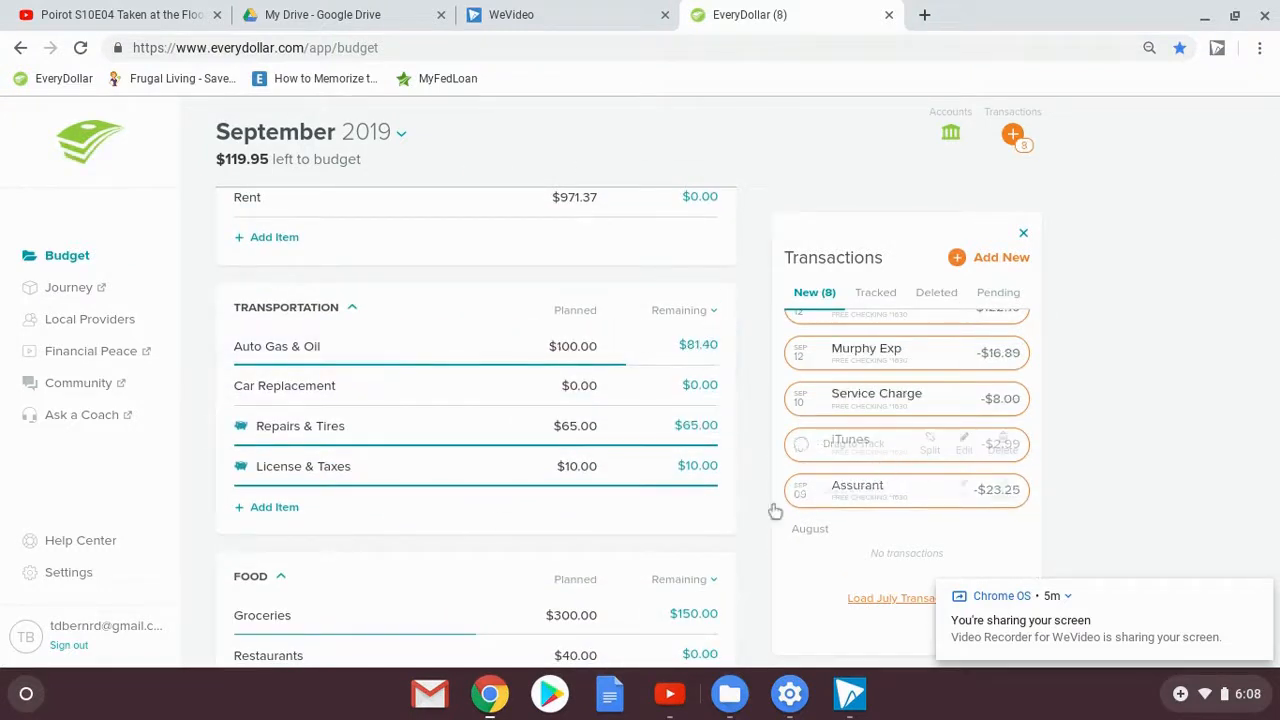
Assign the Assurant transaction to Renter Insurance in the Insurance & Tax category
scroll(494, 523, "up", 4)
scroll(494, 515, "down", 4)
scroll(494, 515, "down", 9)
scroll(494, 523, "down", 2)
left_click_drag(876, 505, 549, 440)
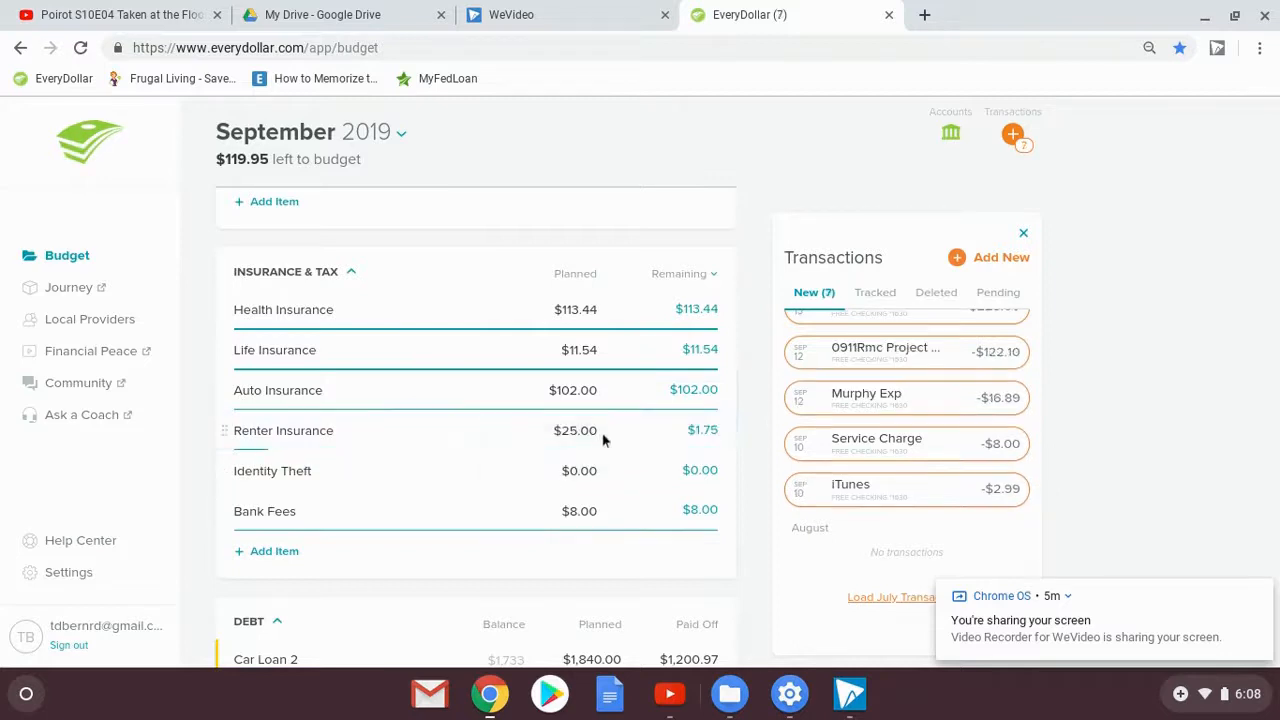
Set Renter Insurance's planned amount to $23.25 and switch the budget's amount column from Remaining to Spent
left_click(596, 429)
type("23.25")
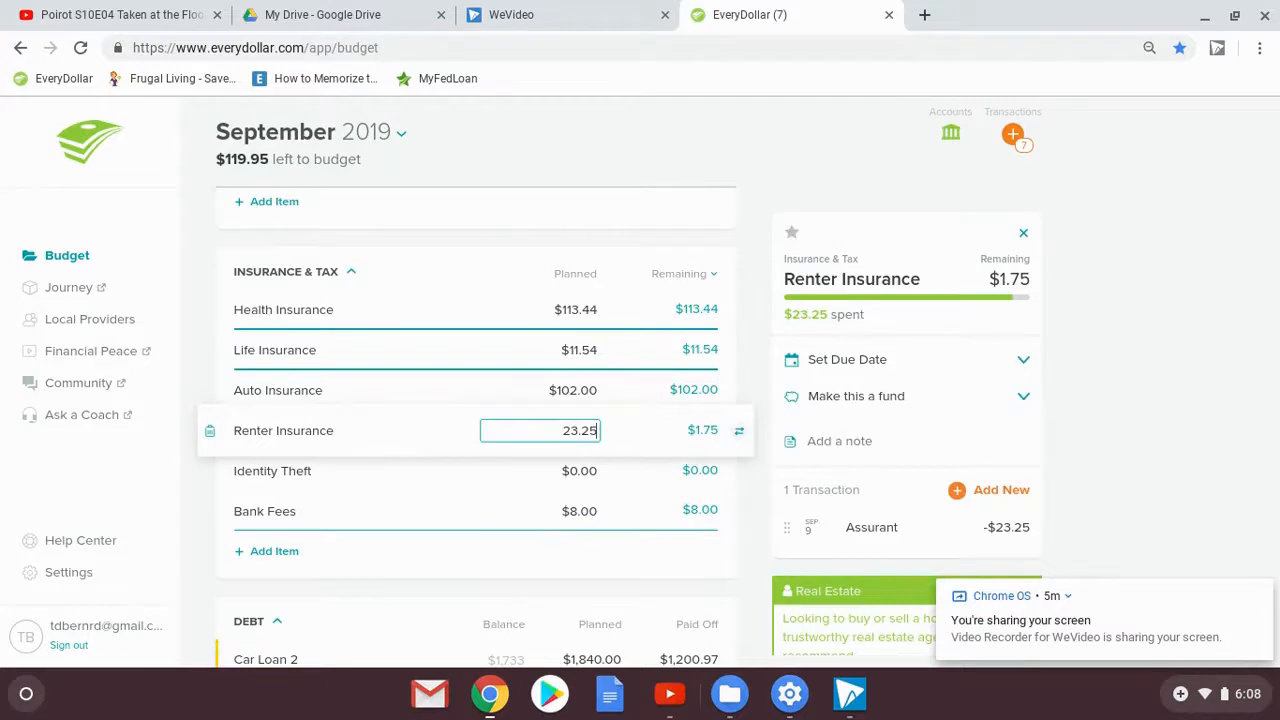
key("Return")
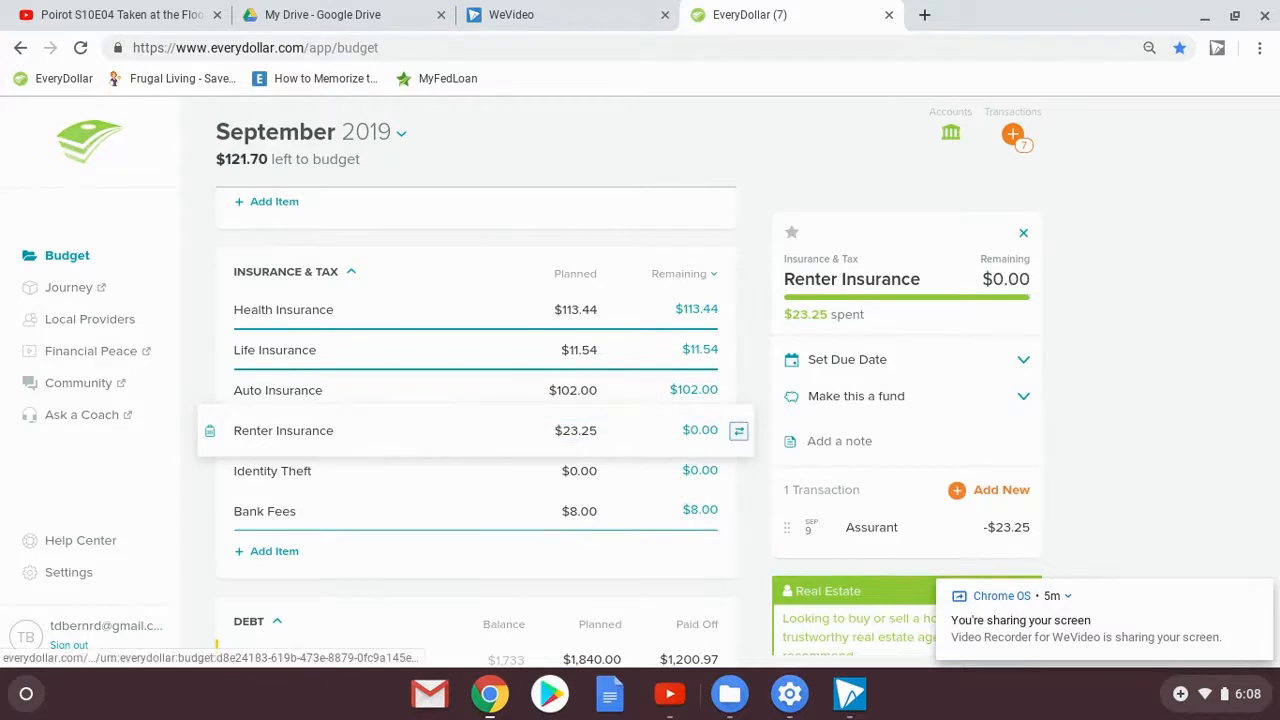
left_click(710, 279)
left_click(664, 319)
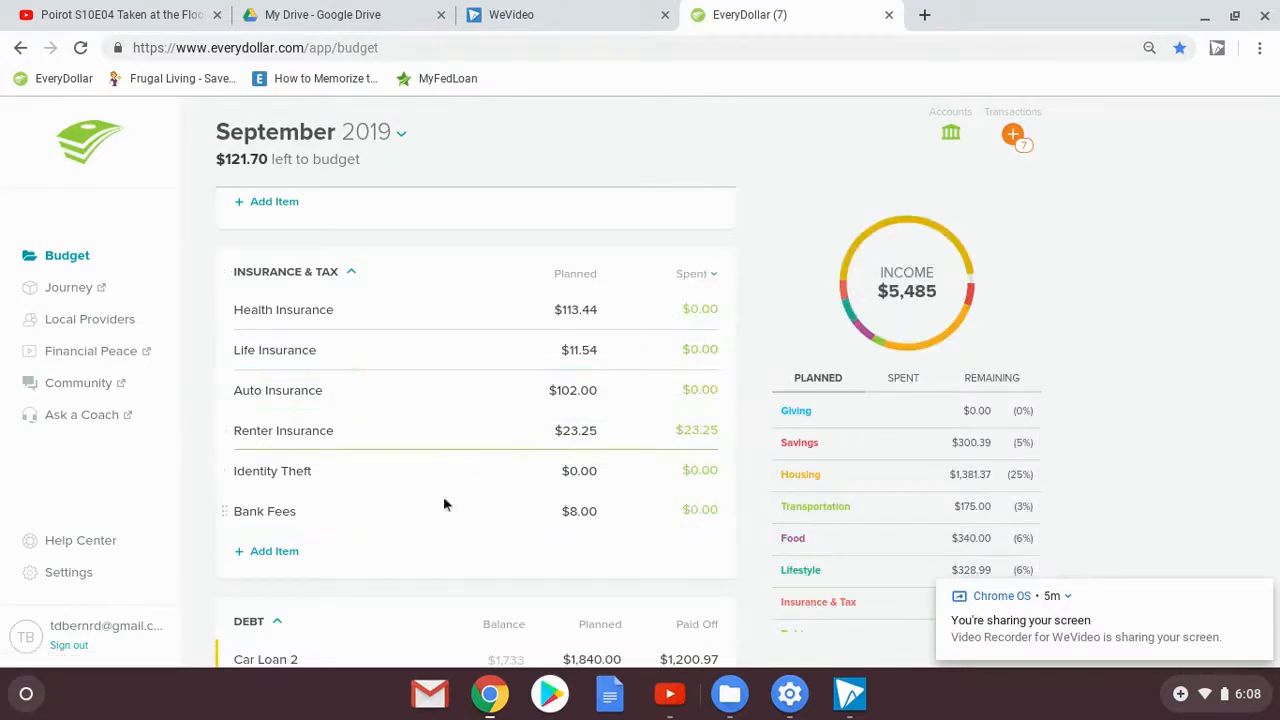
Reopen the new transactions and assign the iTunes charge to Subscriptions in the Lifestyle category
left_click(1013, 136)
scroll(505, 503, "up", 4)
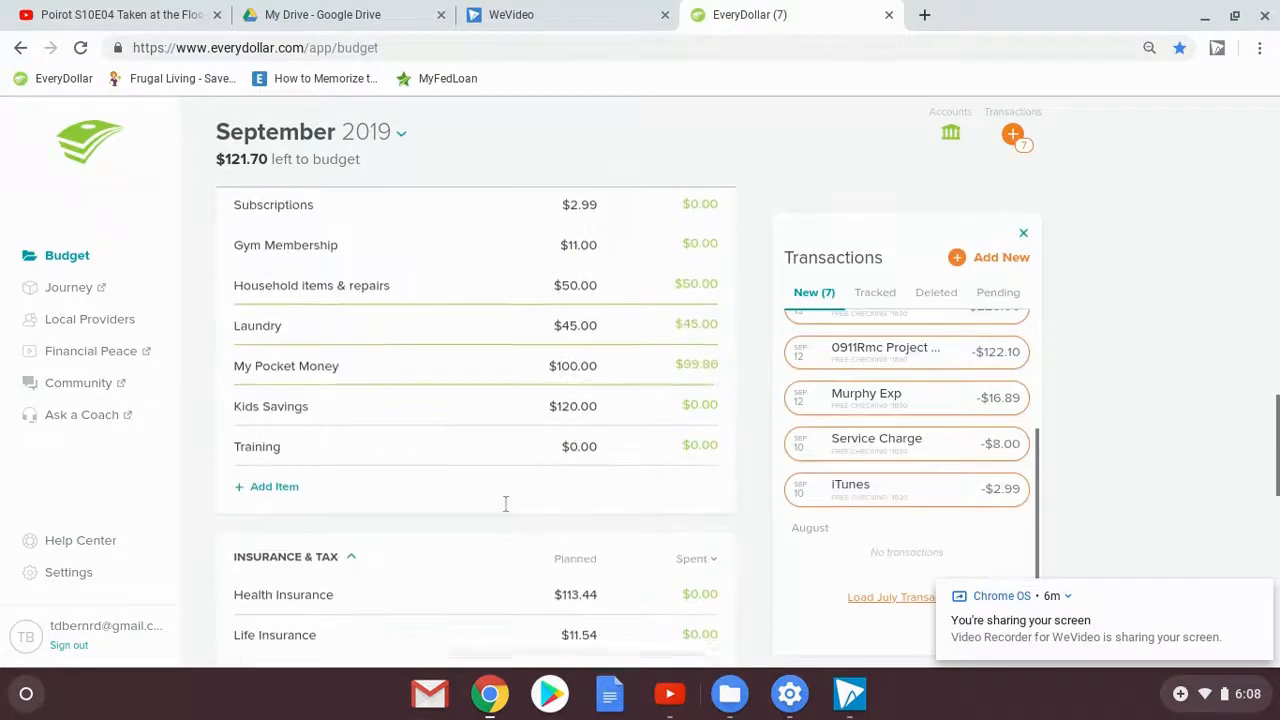
left_click_drag(887, 502, 457, 312)
Assign the Service Charge transaction to Bank Fees in the Insurance & Tax category
scroll(479, 456, "up", 1)
scroll(478, 456, "up", 1)
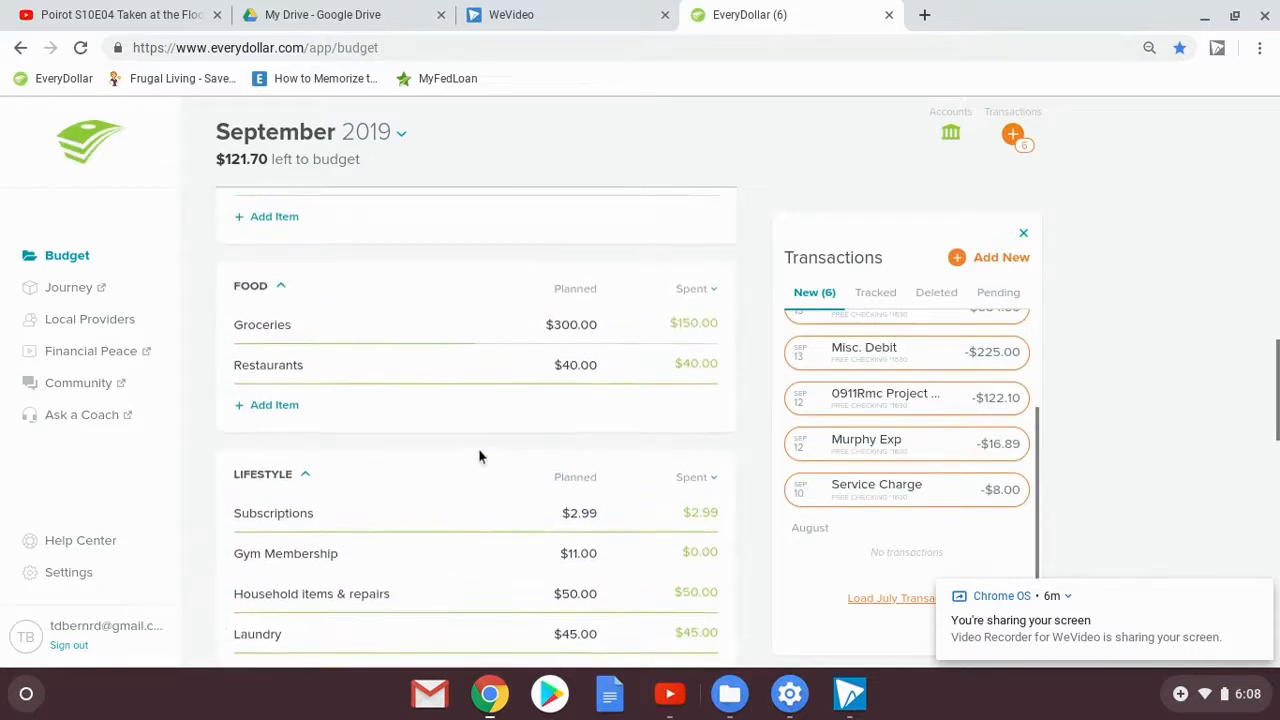
scroll(478, 456, "down", 3)
scroll(478, 456, "down", 2)
scroll(478, 456, "down", 1)
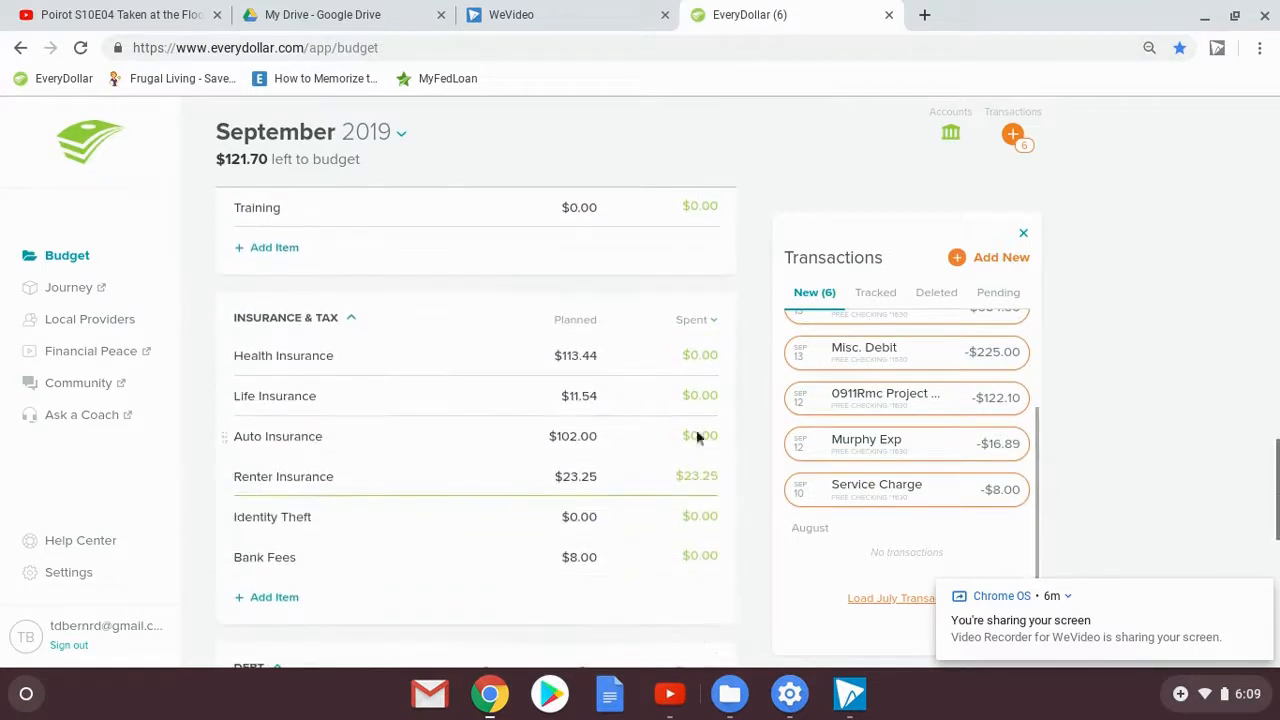
left_click_drag(960, 489, 565, 547)
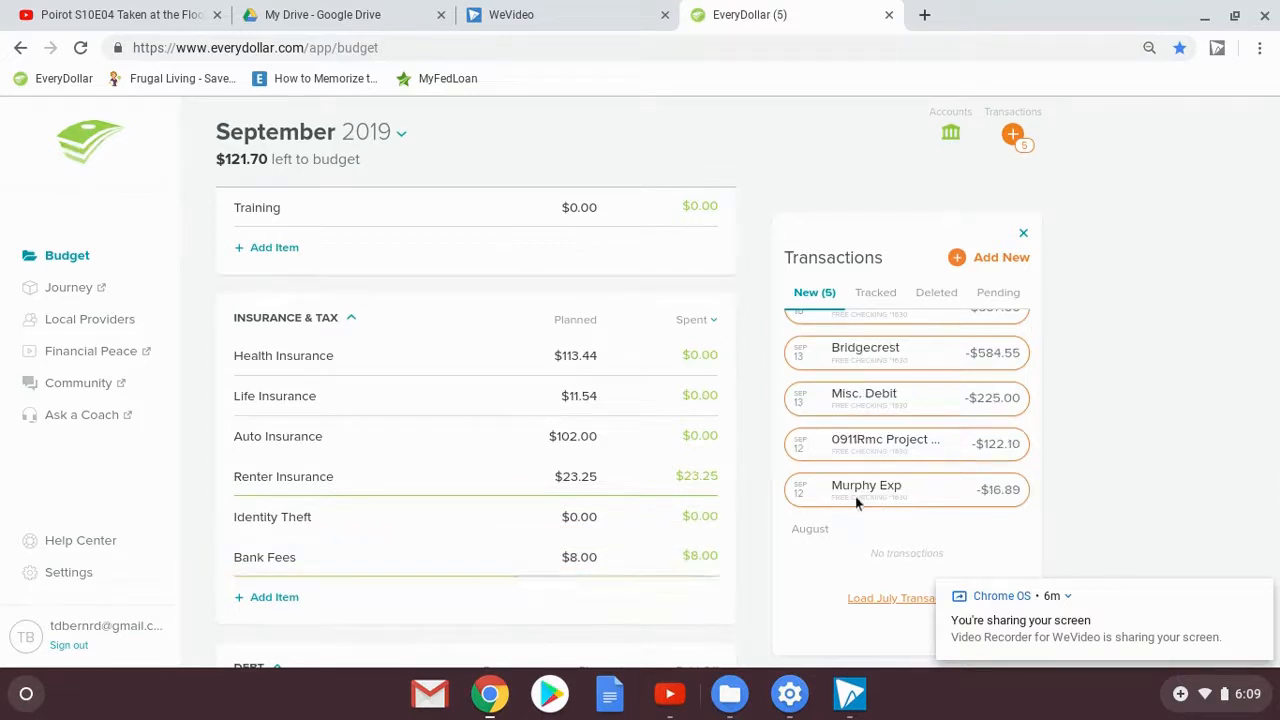
Assign the Murphy Exp transaction to Auto Gas & Oil in the Transportation category
scroll(432, 509, "up", 2)
scroll(432, 509, "up", 5)
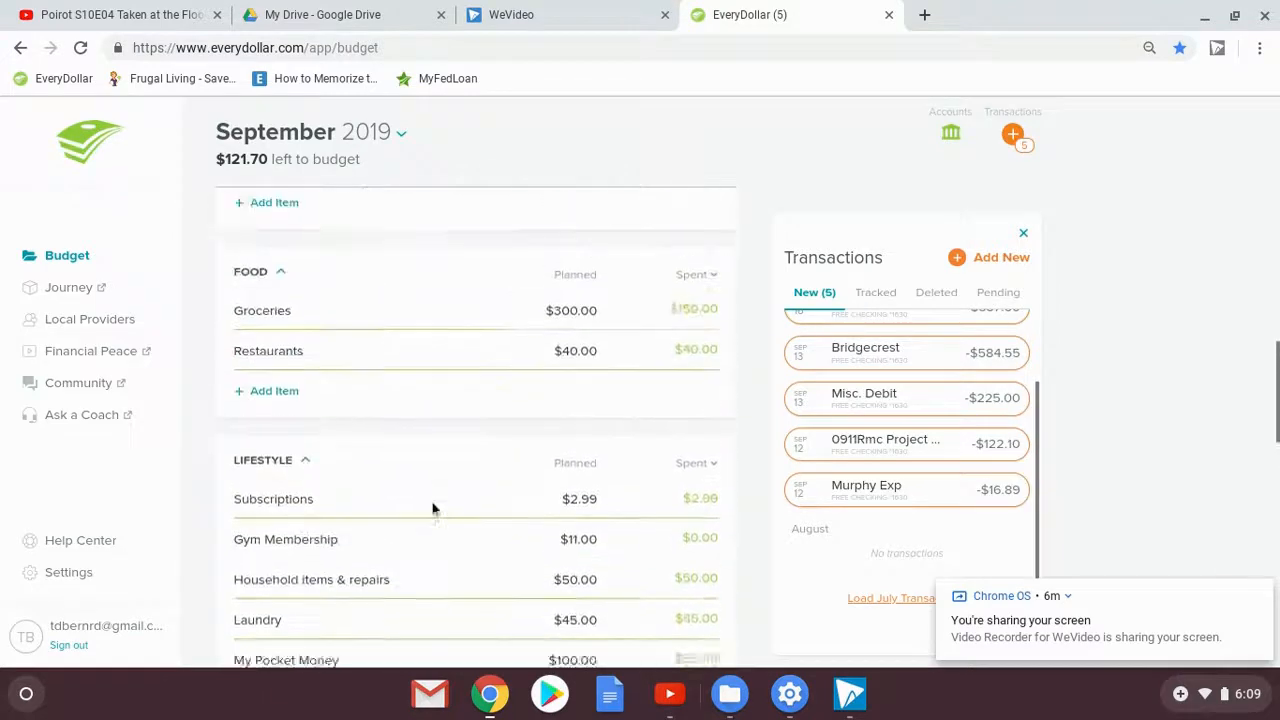
left_click_drag(881, 502, 452, 277)
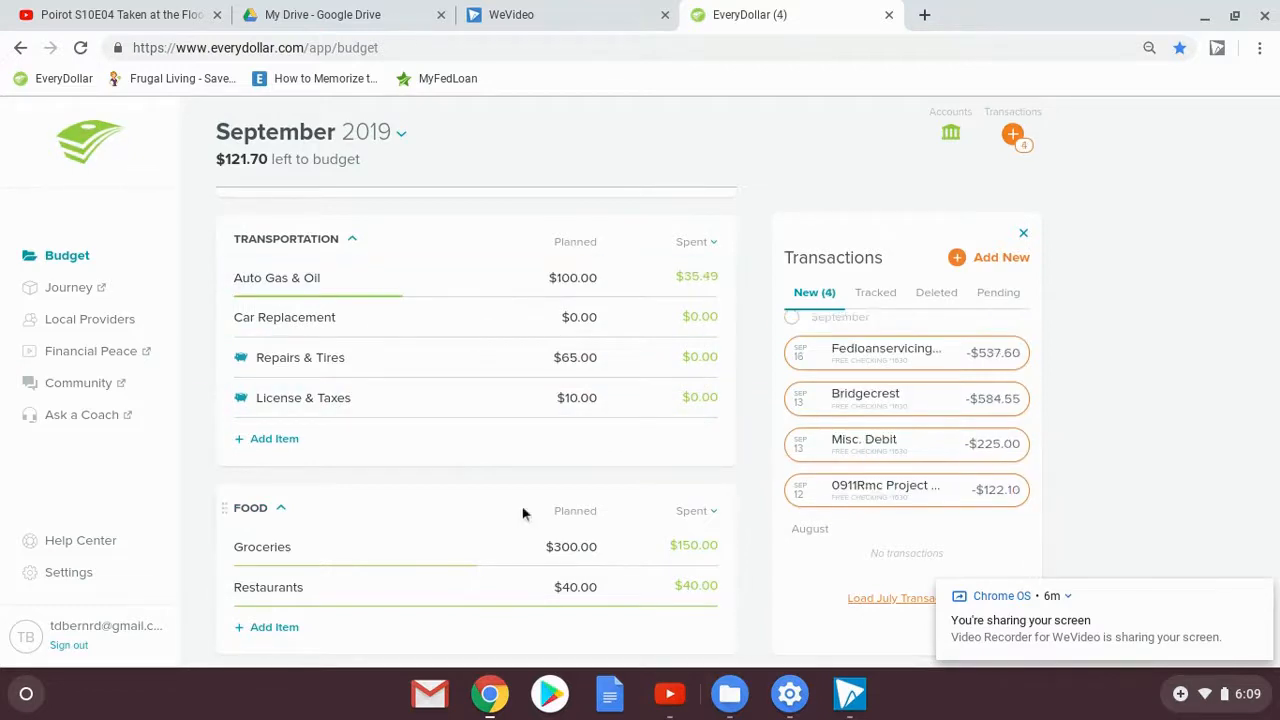
Assign the 0911Rmc Project transaction to the PMP Exam and Exam Prep fund in Savings and open the fund's details
scroll(507, 490, "up", 5)
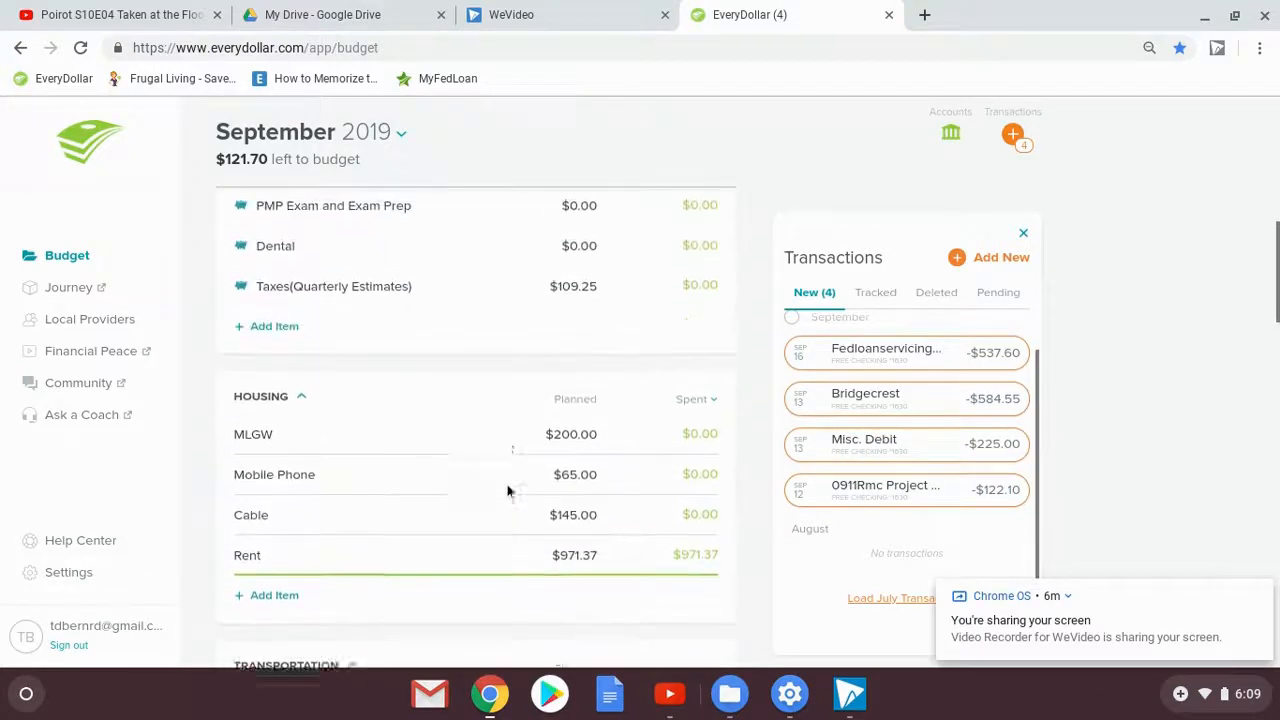
scroll(507, 485, "up", 1)
left_click_drag(858, 490, 552, 372)
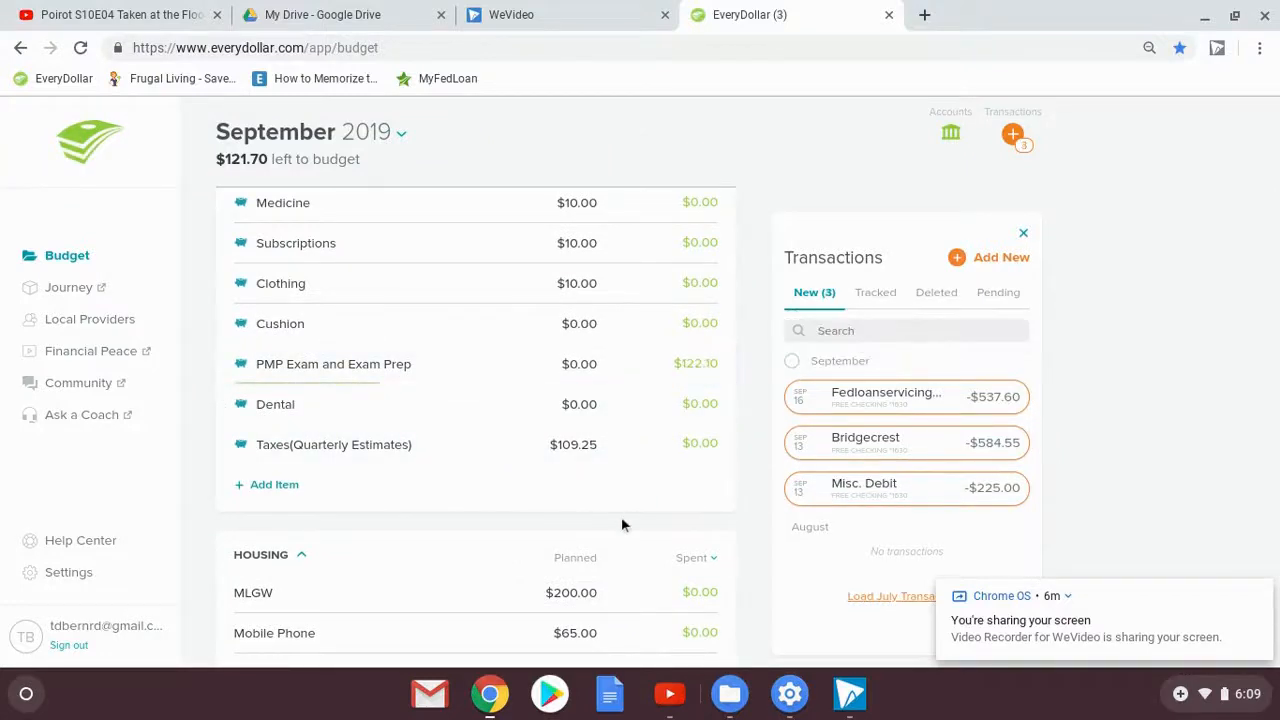
left_click(474, 368)
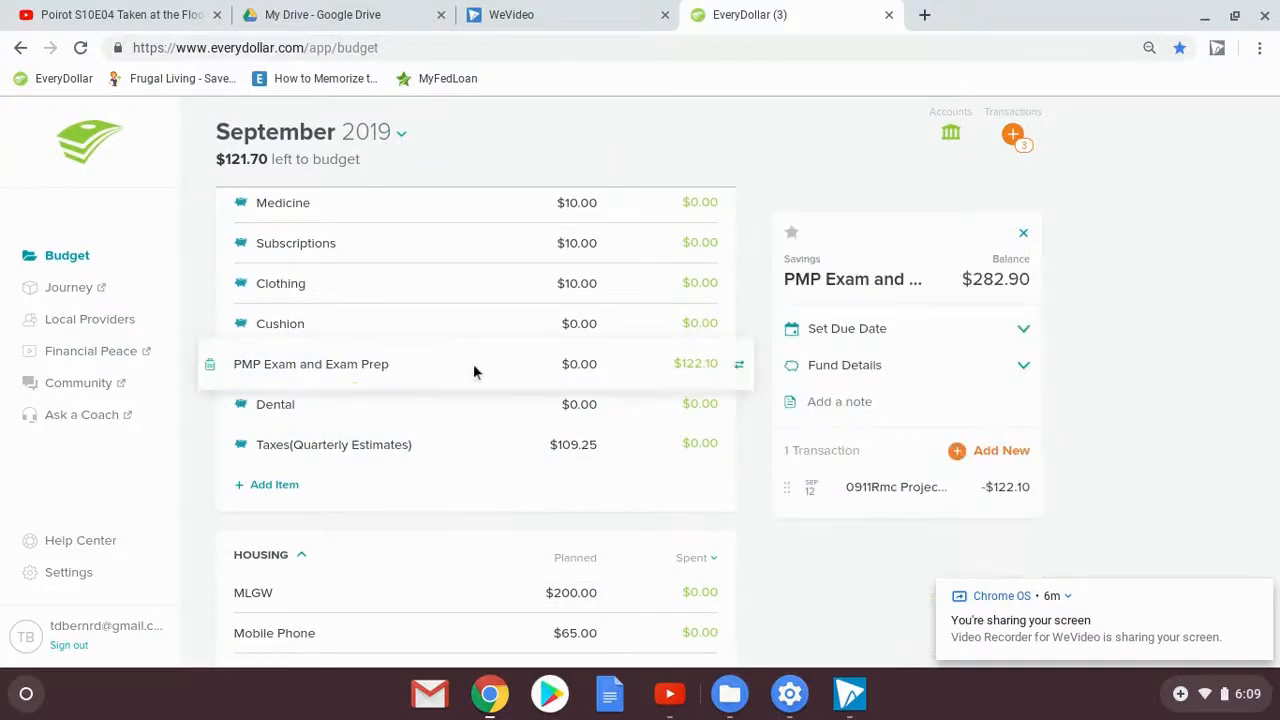
Reopen the new transactions, start splitting the $225.00 Misc. Debit expense, and choose Groceries as its first budget item
left_click(1012, 136)
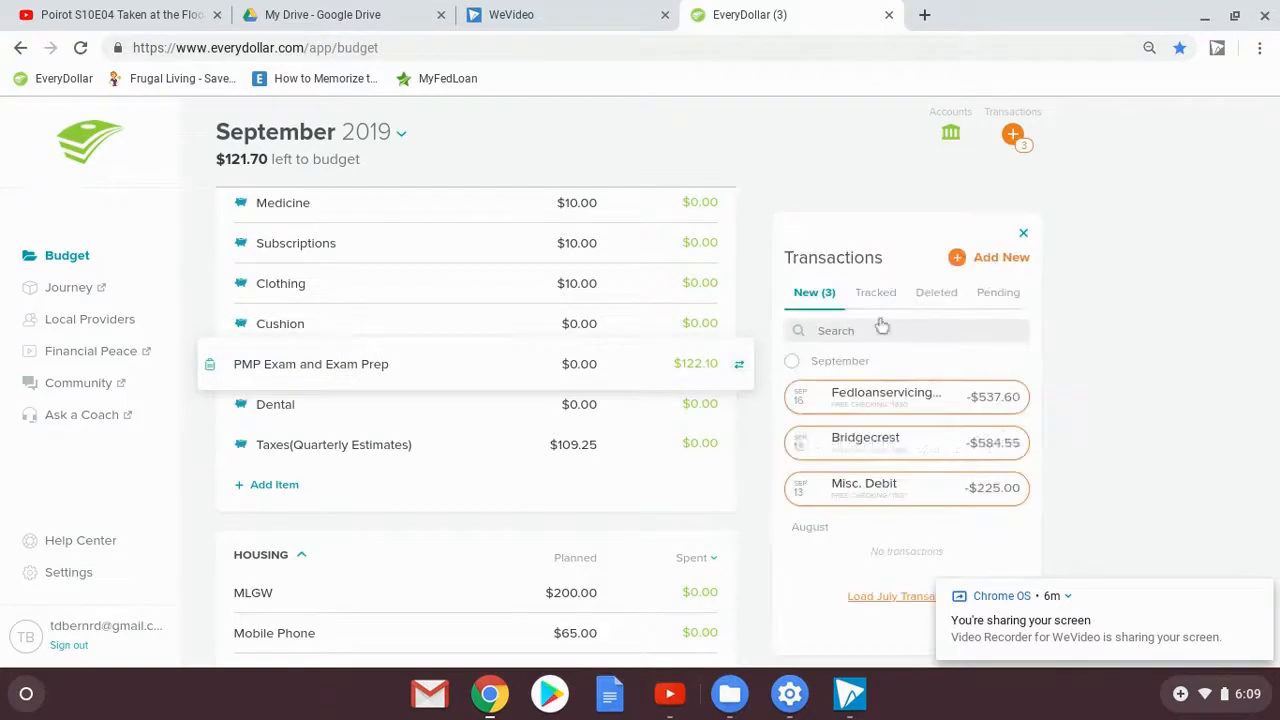
left_click(933, 497)
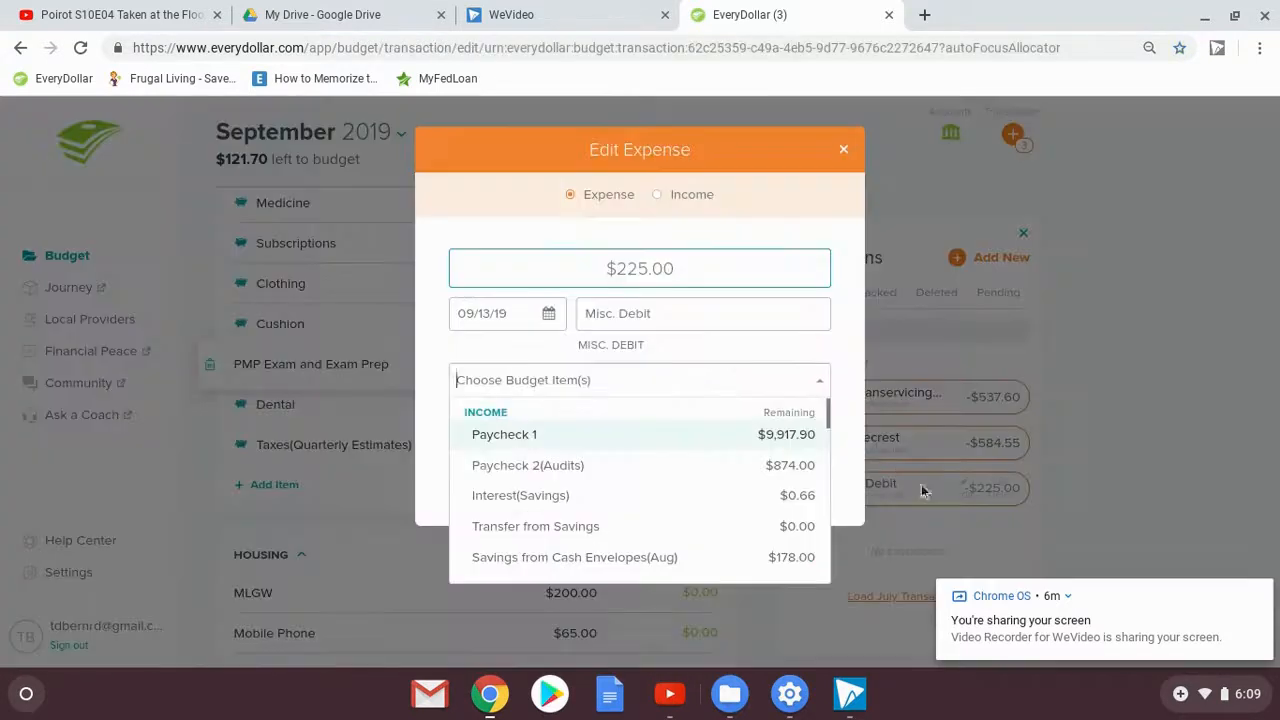
scroll(636, 482, "down", 3)
scroll(638, 483, "down", 10)
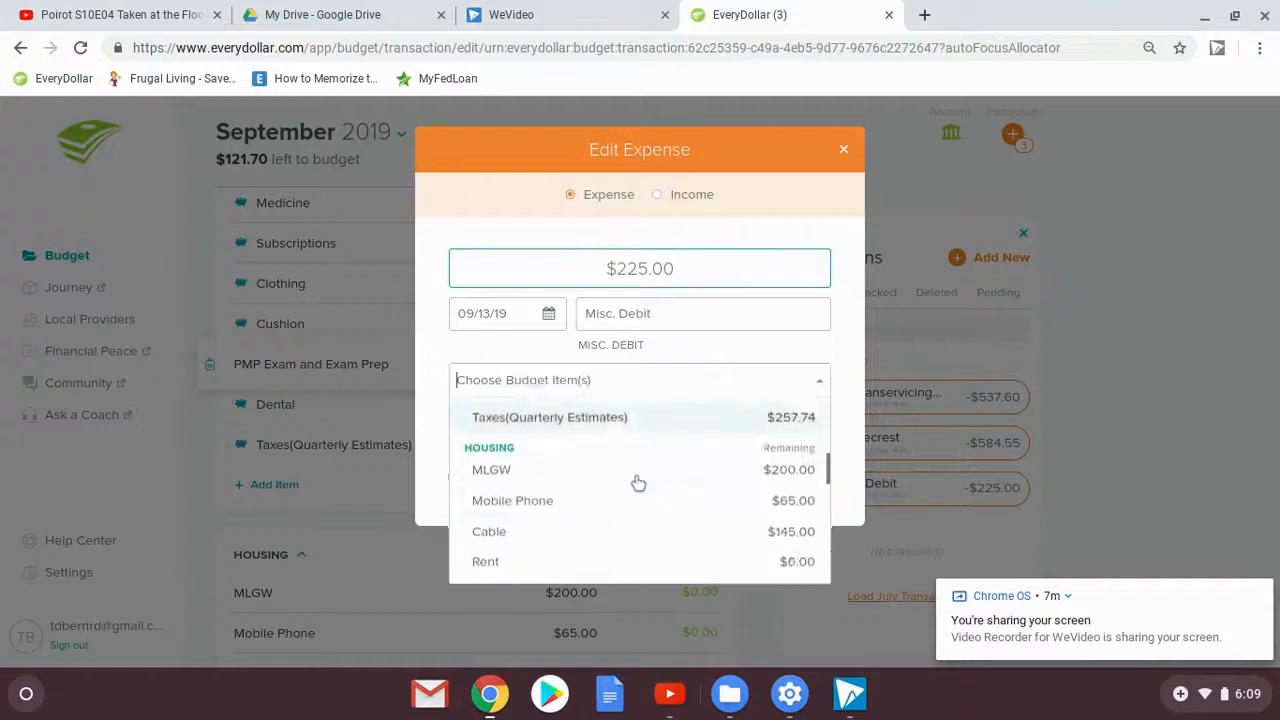
left_click(541, 470)
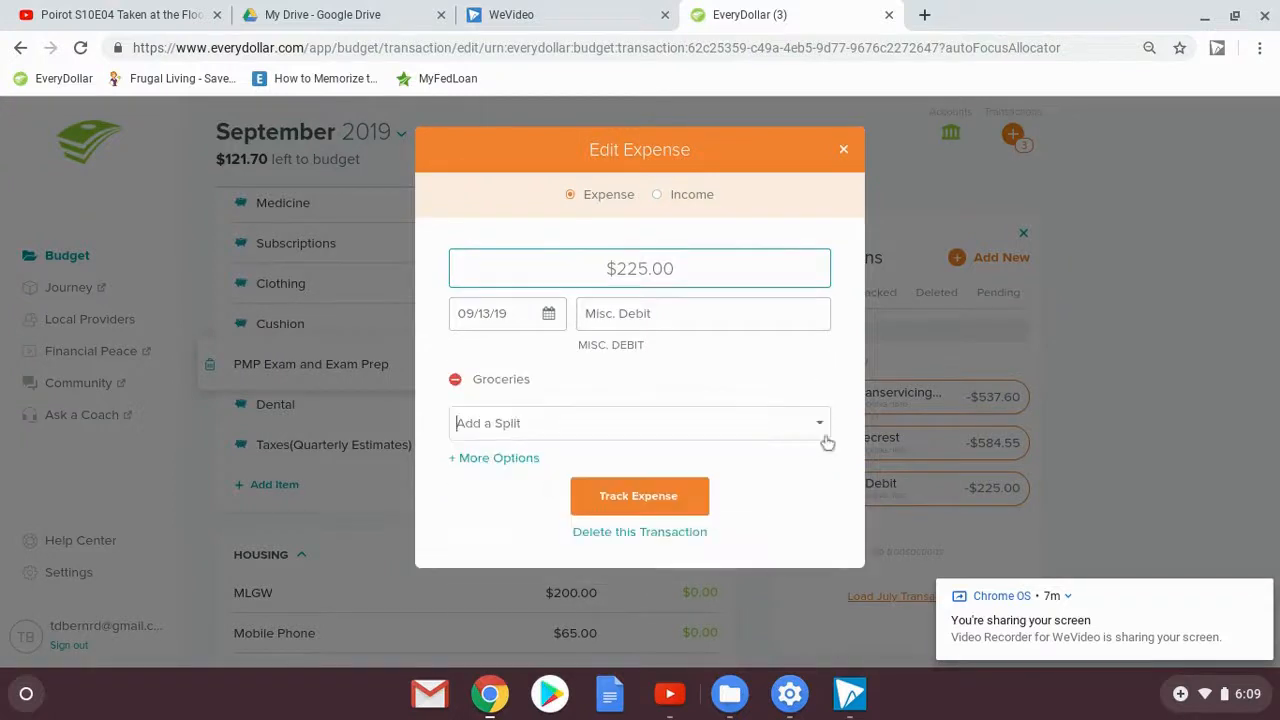
Add Repairs & Tires and License & Taxes as further split items of the Misc. Debit expense
left_click(808, 434)
scroll(666, 551, "down", 5)
scroll(669, 551, "down", 10)
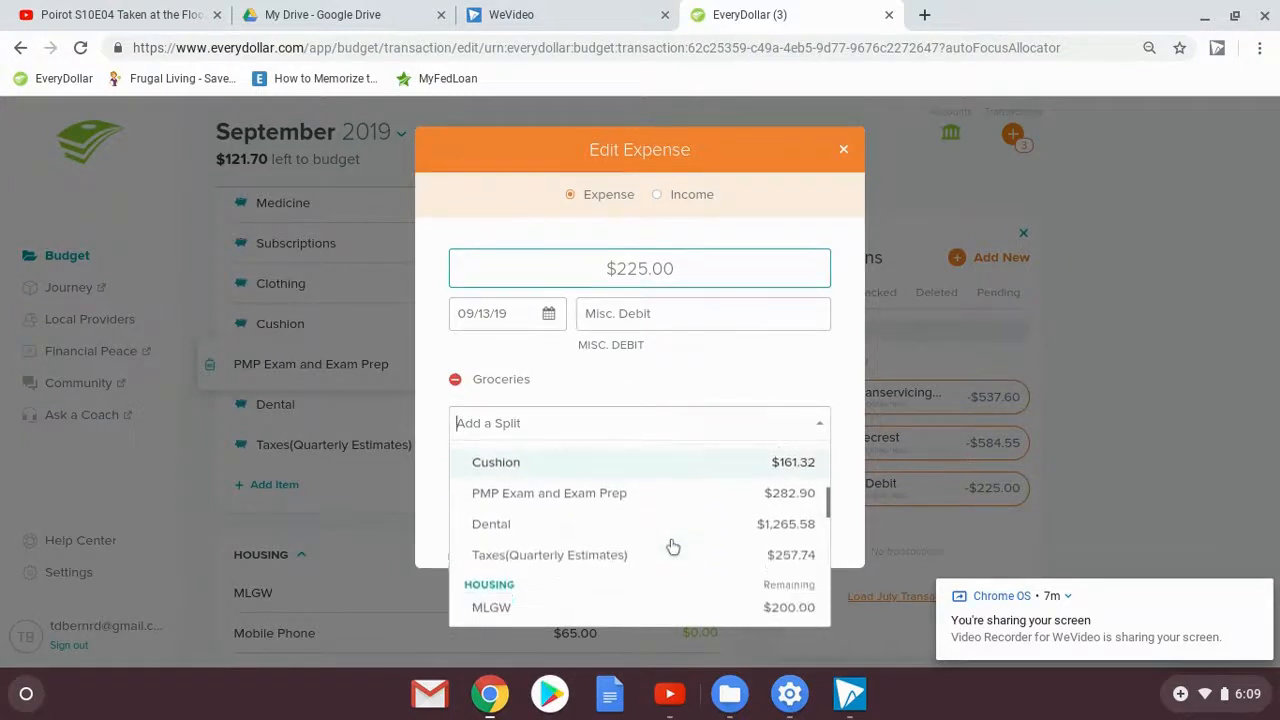
scroll(640, 535, "down", 1)
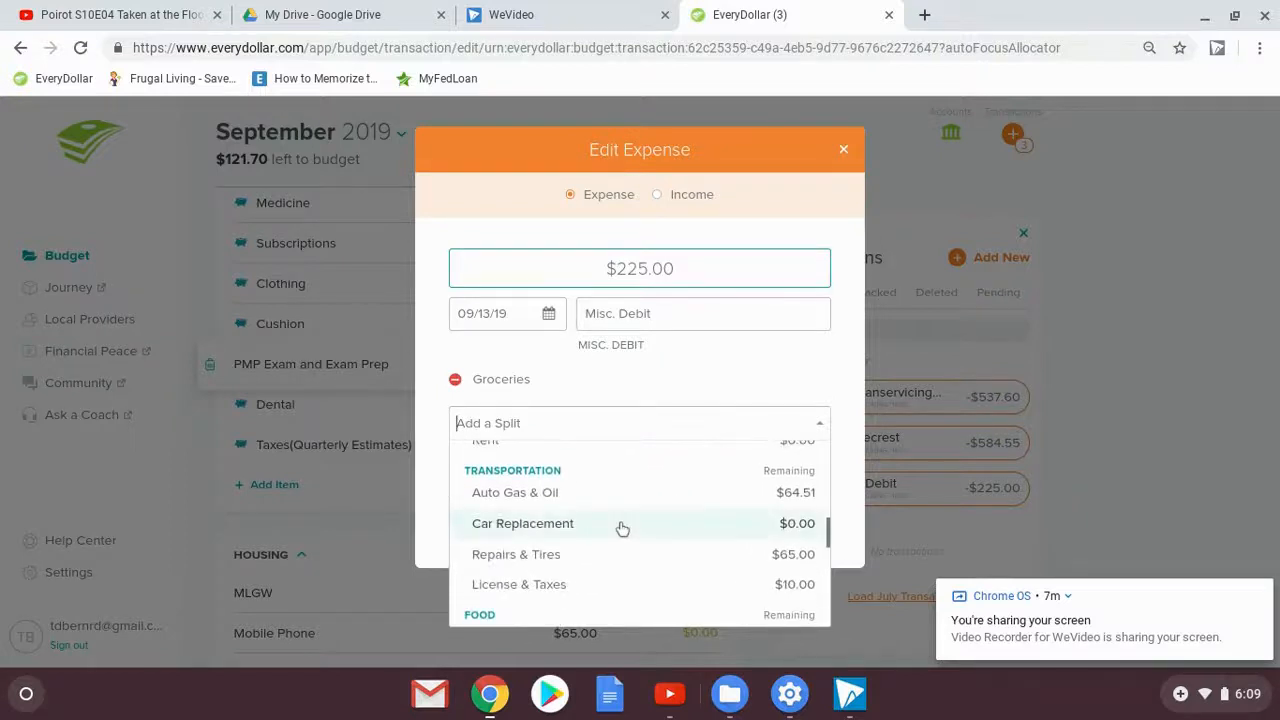
left_click(609, 557)
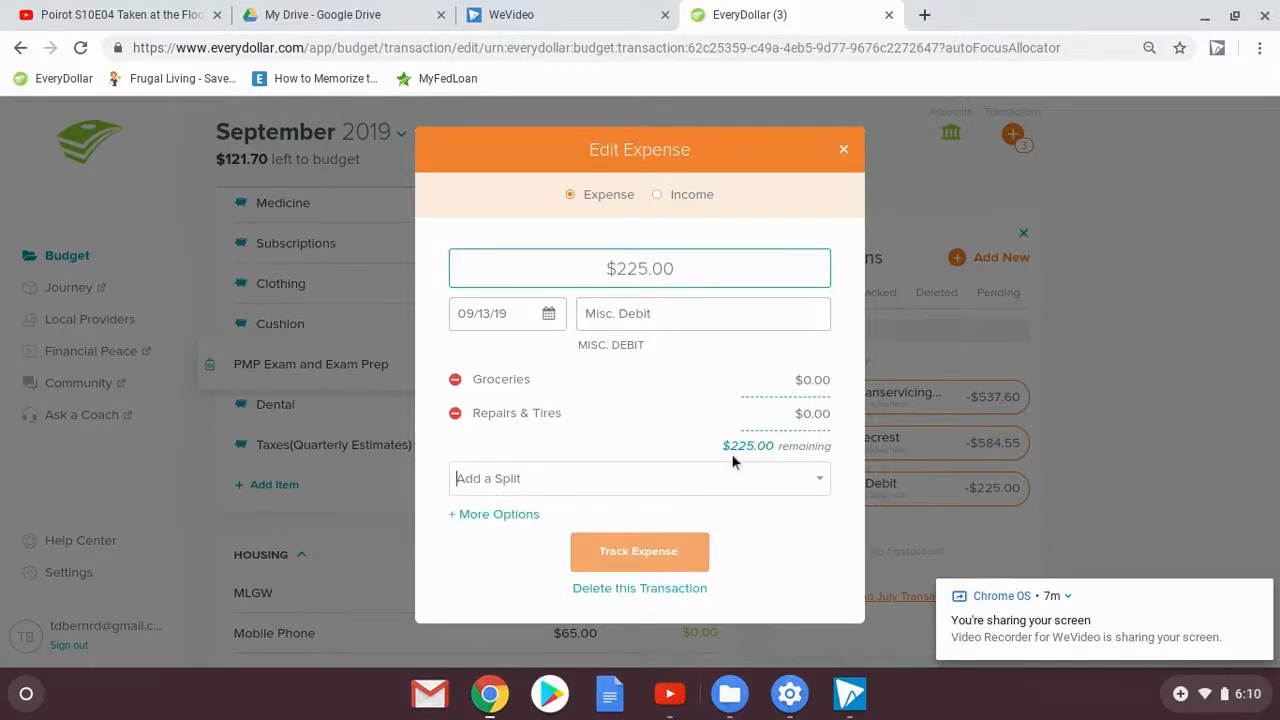
left_click(817, 482)
scroll(668, 586, "down", 8)
scroll(672, 580, "down", 3)
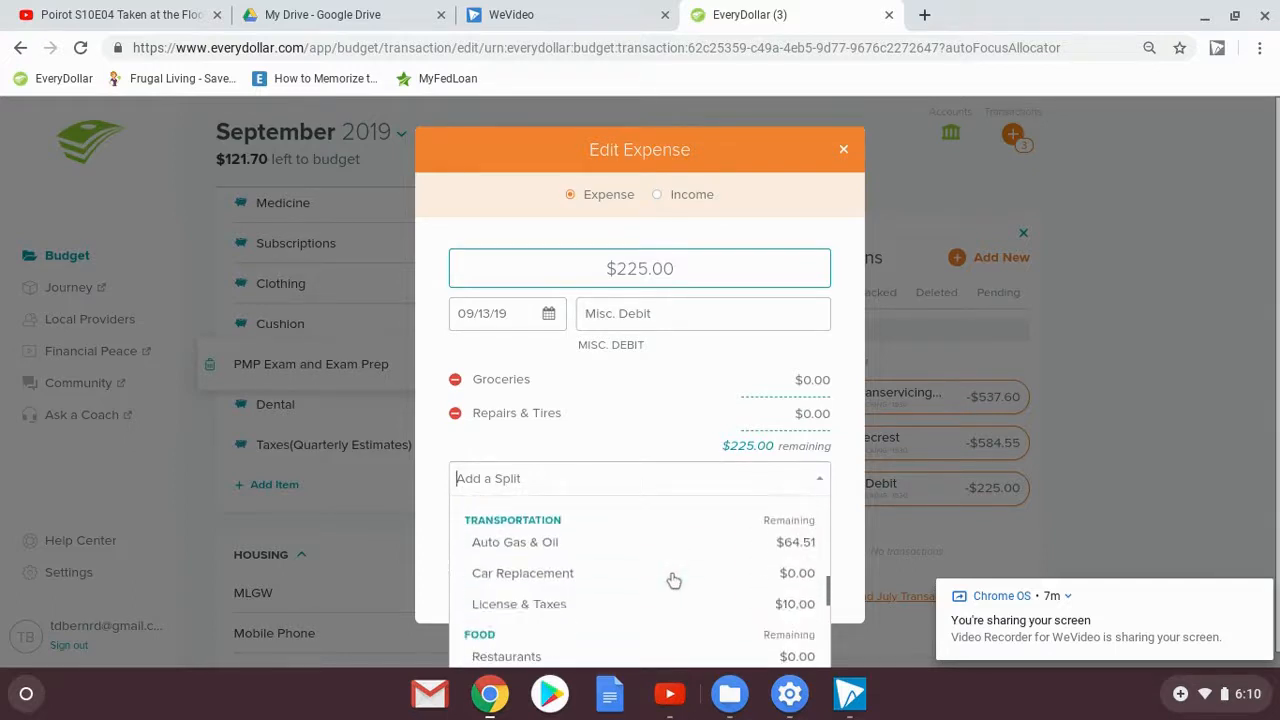
left_click(651, 602)
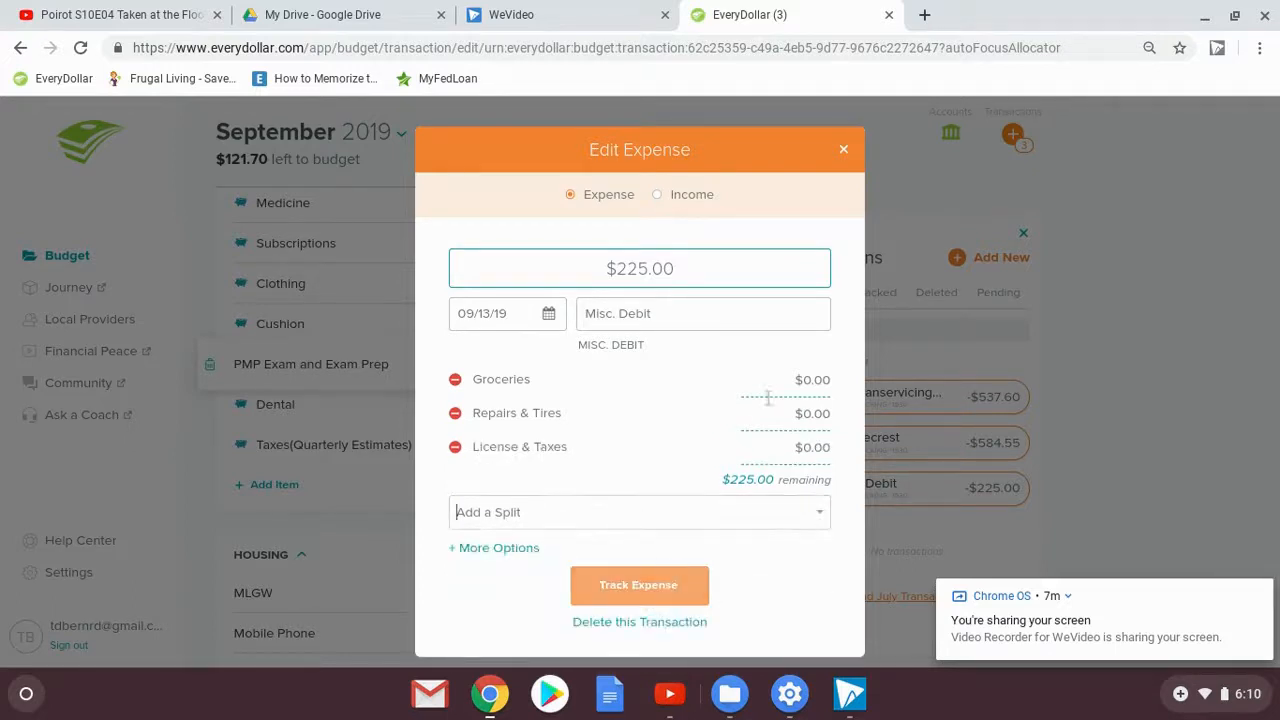
Allocate $150.00 to Groceries, $65.00 to Repairs & Tires and $10.00 to License & Taxes, and track the expense
left_click_drag(832, 387, 801, 380)
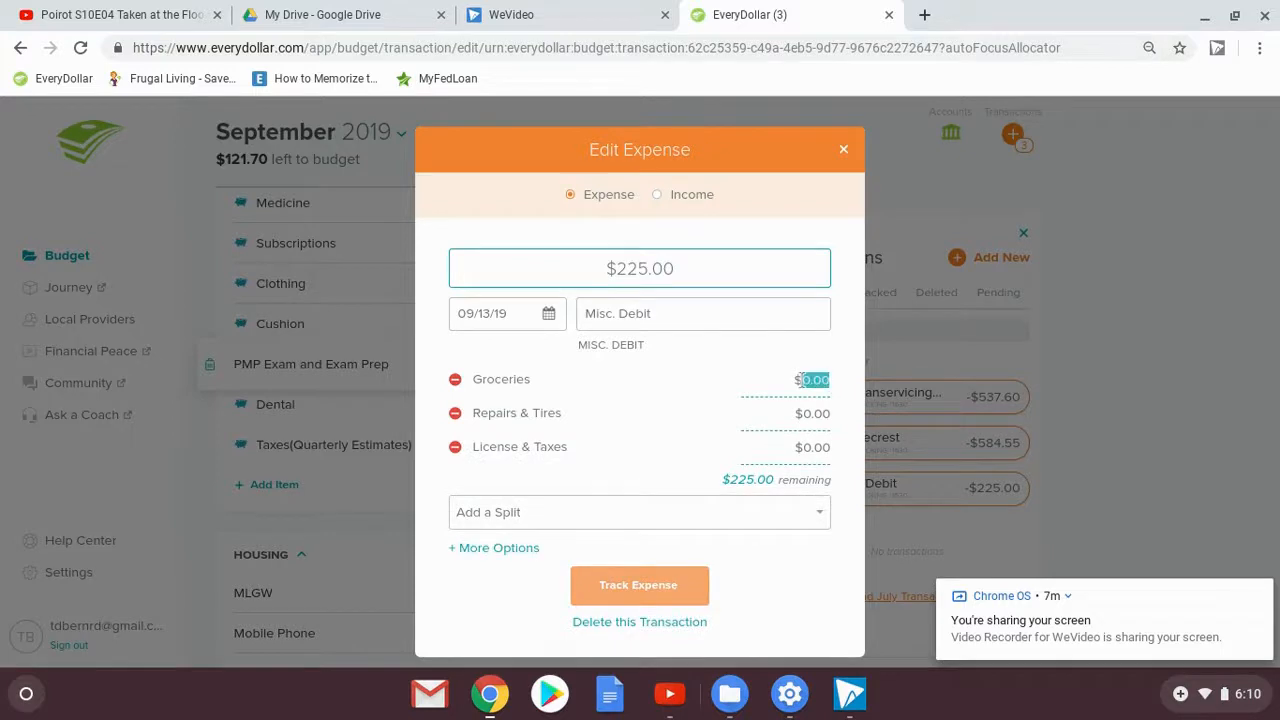
type("150")
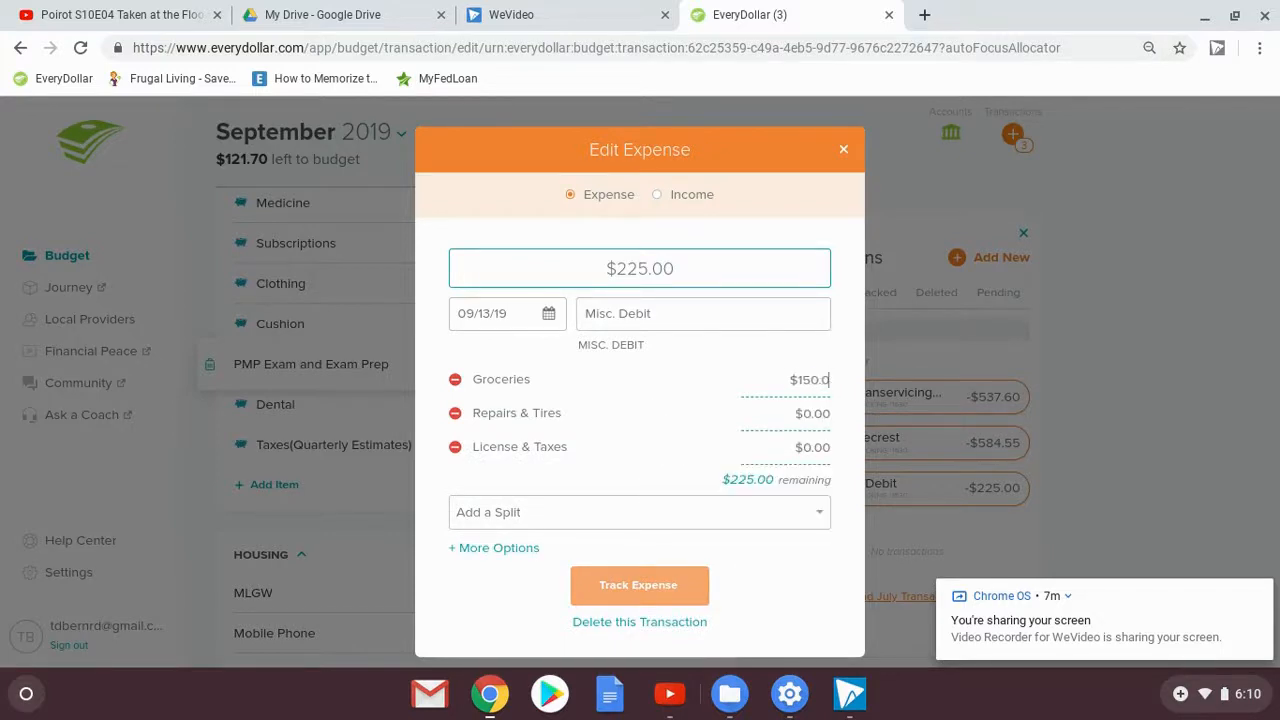
type(".0")
key("Tab")
type("65.0")
key("Tab")
type("1")
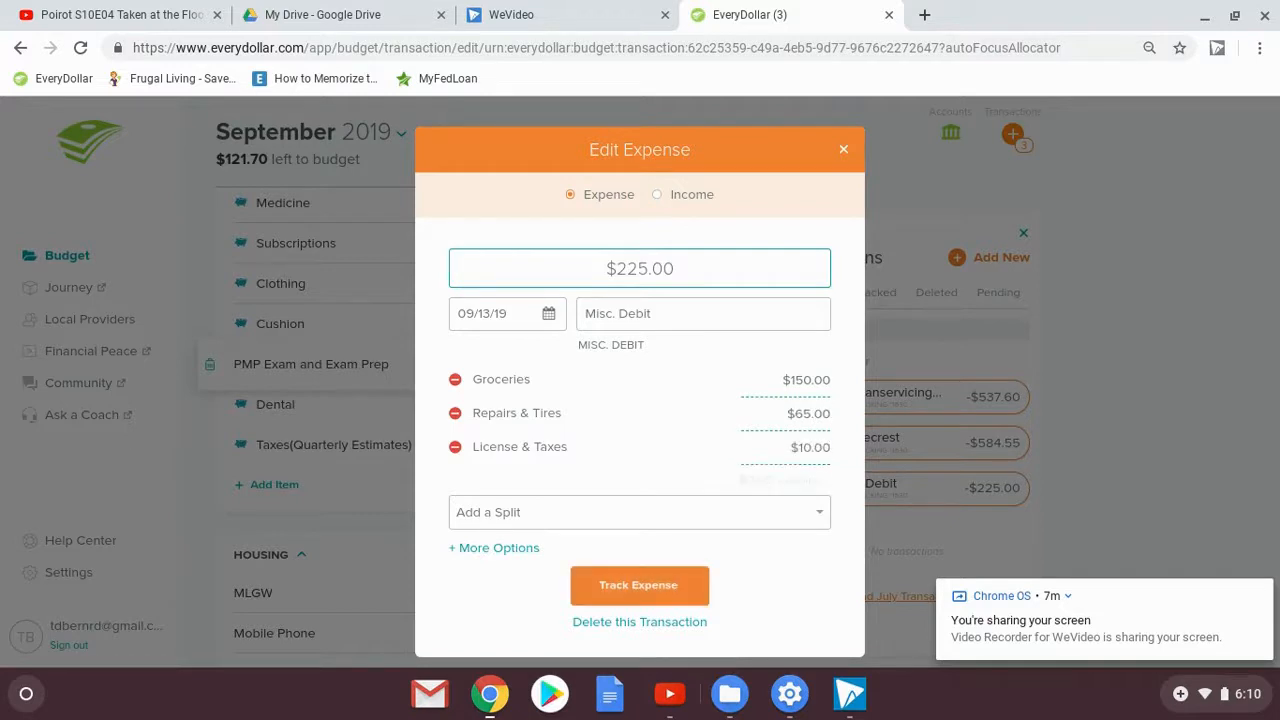
left_click(677, 587)
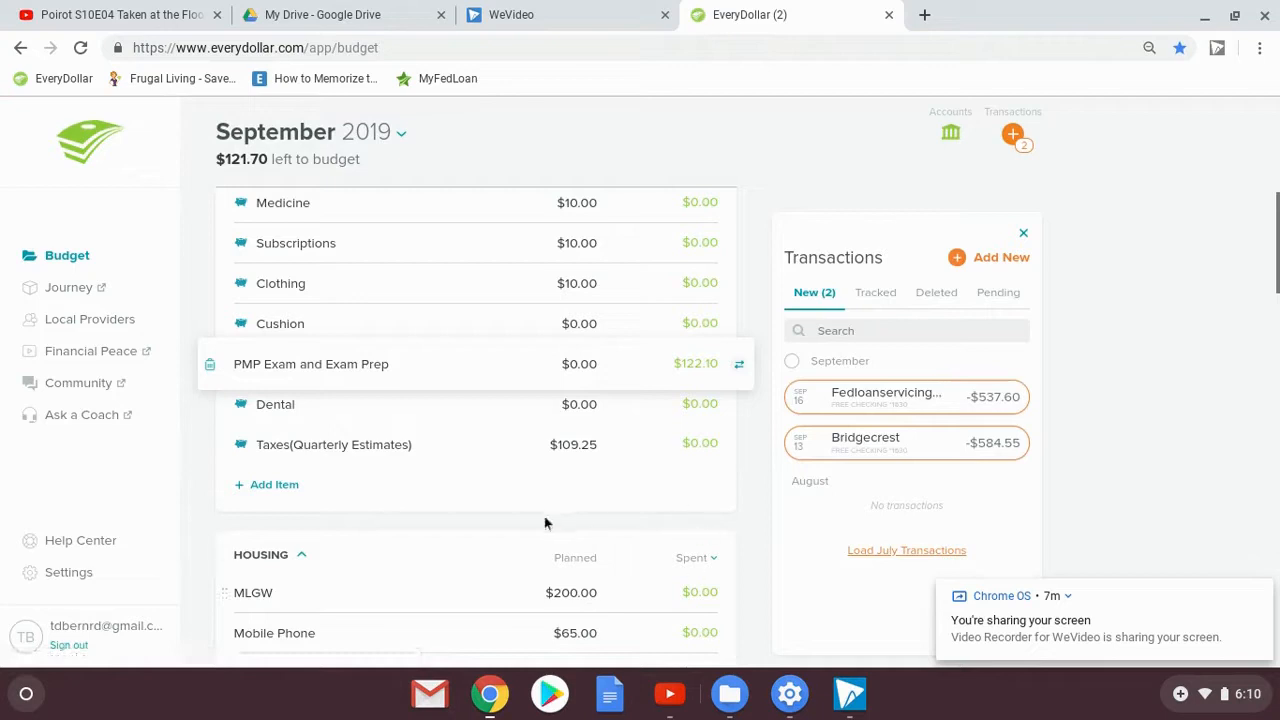
Assign the remaining $584.55 Bridgecrest payment to Car Loan 2 in the Debt category
scroll(544, 516, "down", 2)
scroll(545, 520, "down", 10)
scroll(545, 521, "down", 8)
scroll(545, 518, "down", 7)
scroll(544, 516, "down", 7)
left_click_drag(905, 464, 420, 432)
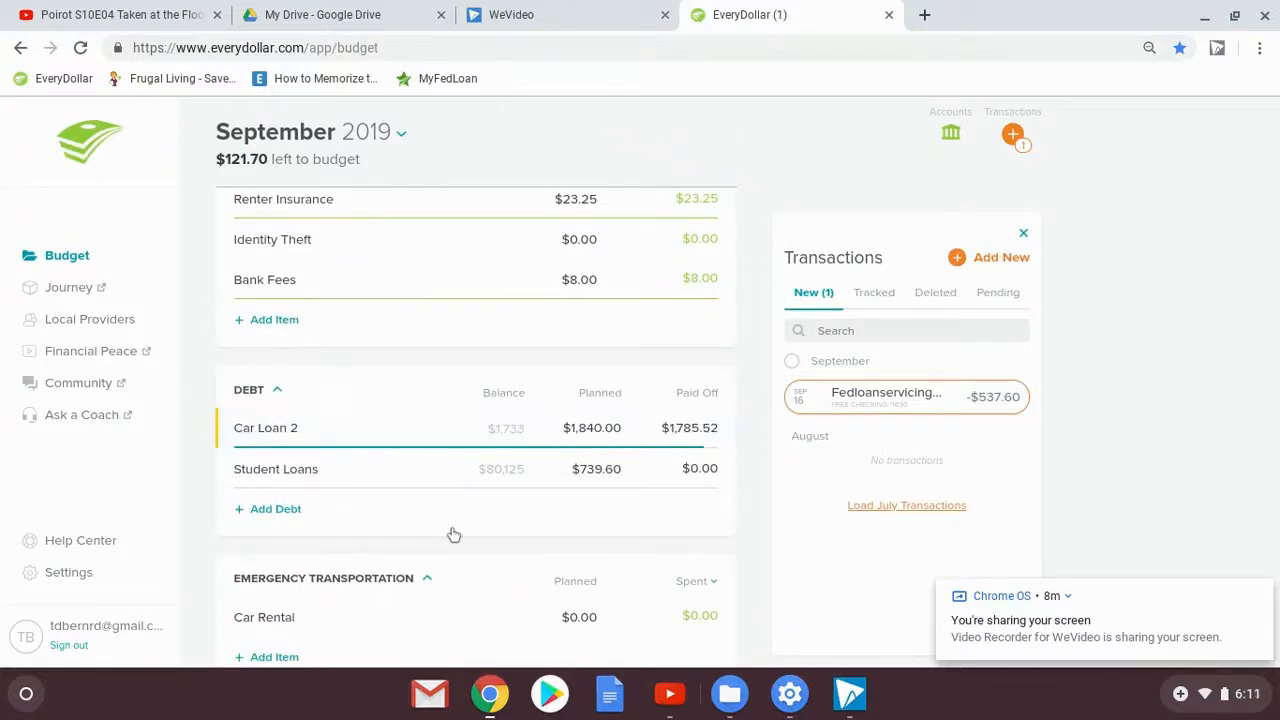
Set the planned amount for Car Loan 2 in the Debt category to $1,785.52
left_click(620, 427)
type("1,7")
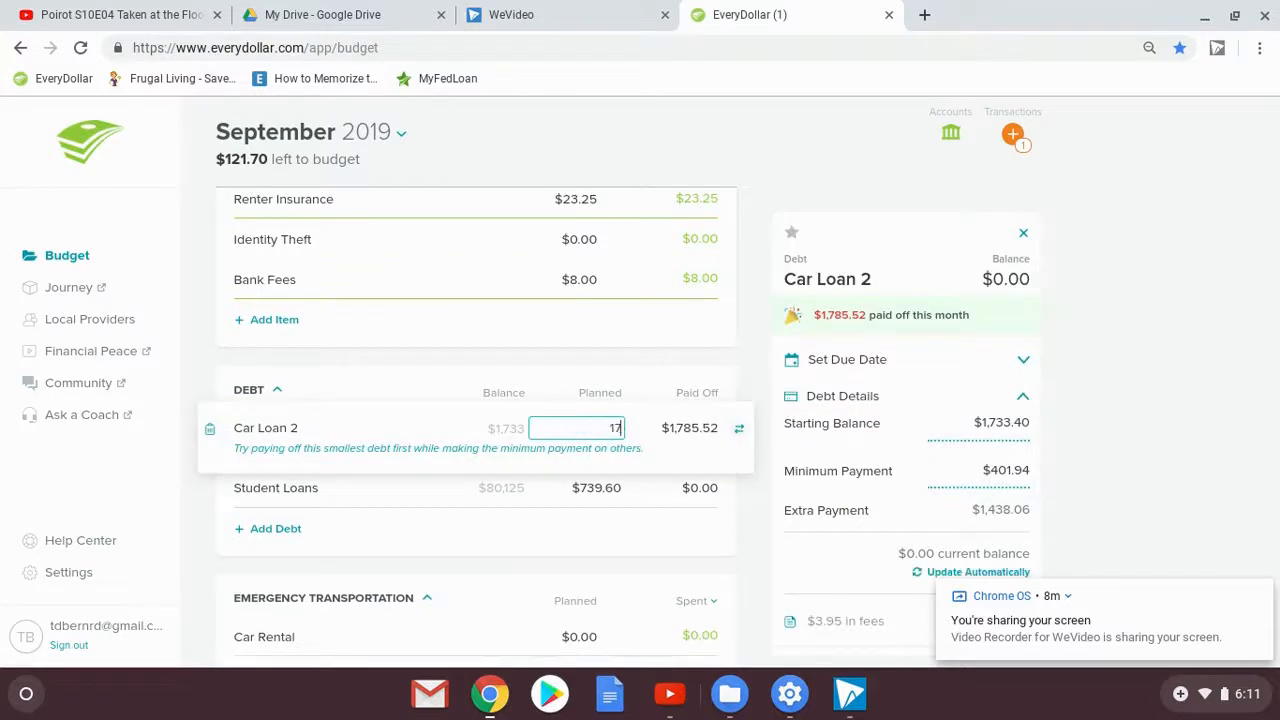
type("85.52")
key("Return")
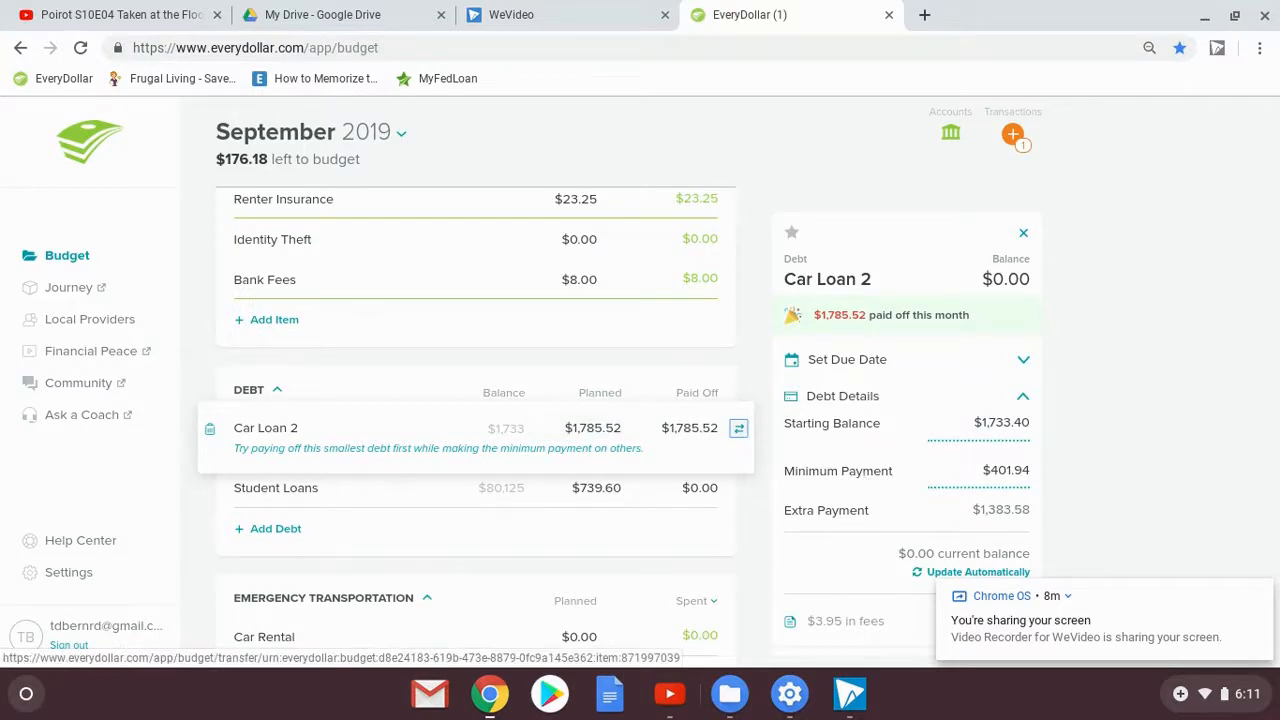
scroll(866, 474, "down", 2)
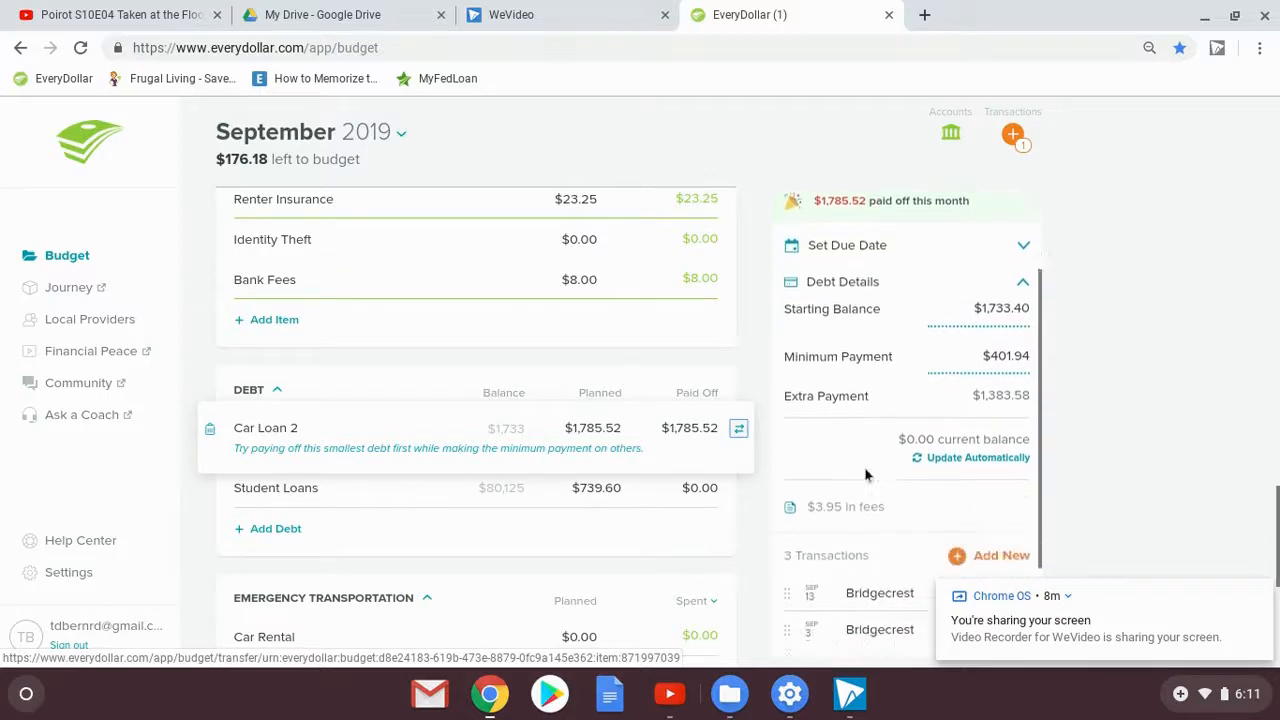
scroll(866, 474, "up", 2)
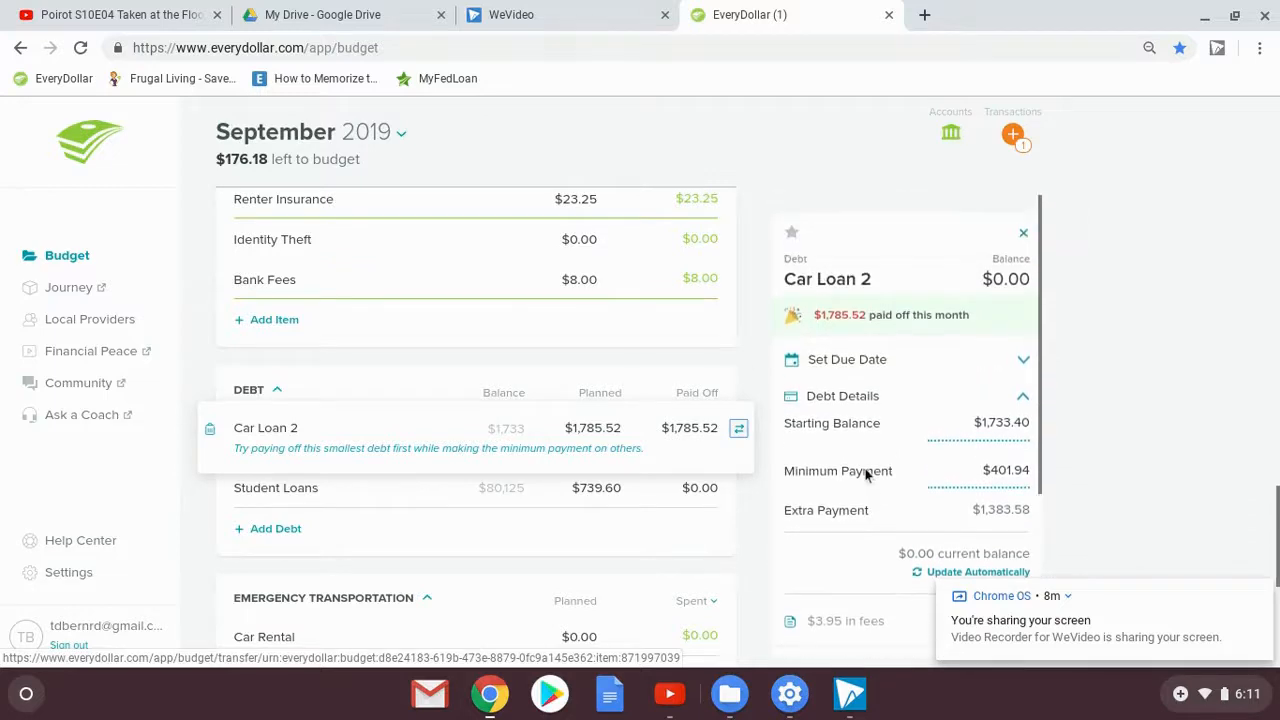
Assign the new $537.60 Fedloanservicing transaction to Student Loans in the Debt category
left_click(431, 500)
left_click(1013, 136)
mouse_move(902, 407)
left_click_drag(902, 405, 462, 485)
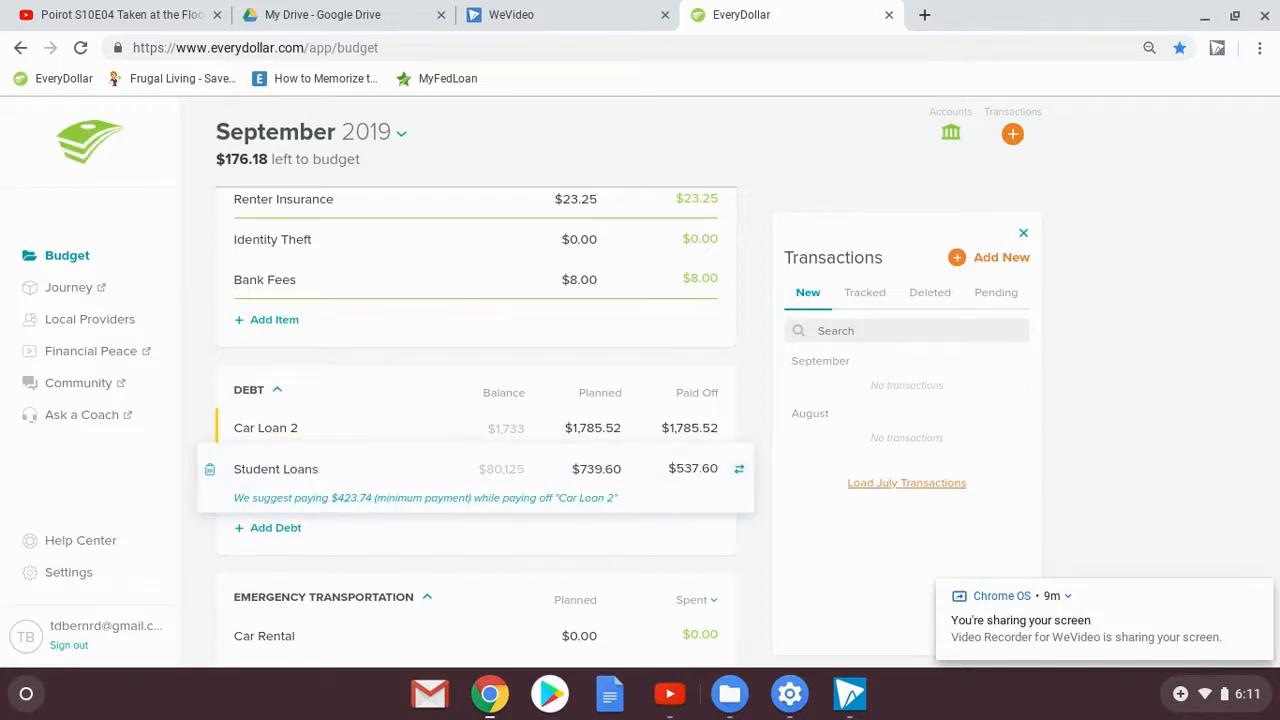
Track a new $56.72 expense dated 08/31/19 under Health Insurance in the Insurance & Tax category
scroll(462, 486, "down", 3)
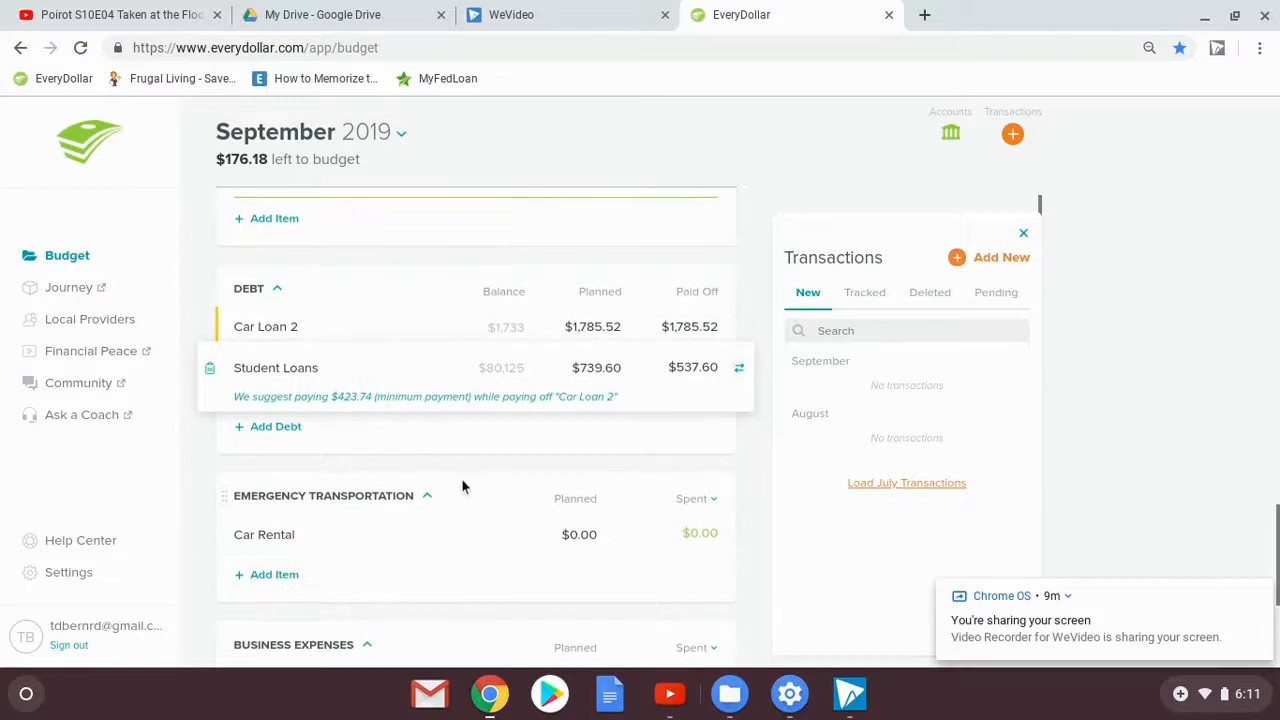
scroll(462, 486, "up", 6)
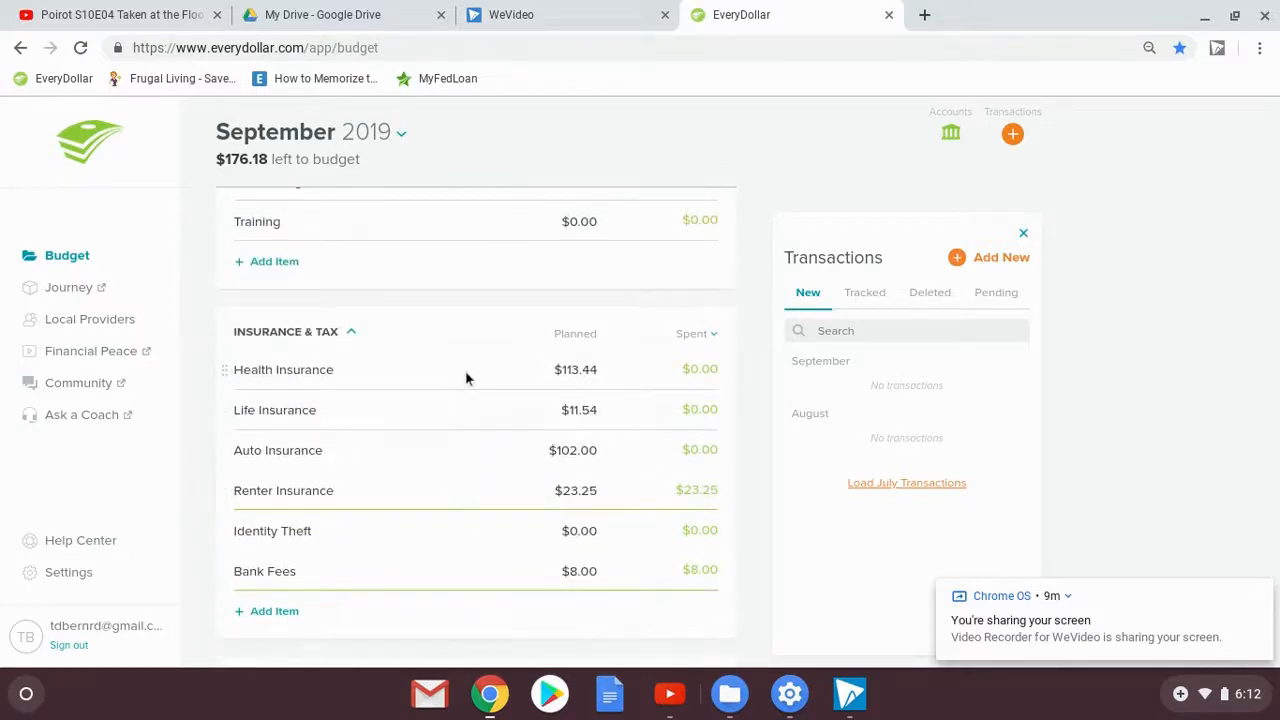
left_click(465, 370)
left_click(978, 494)
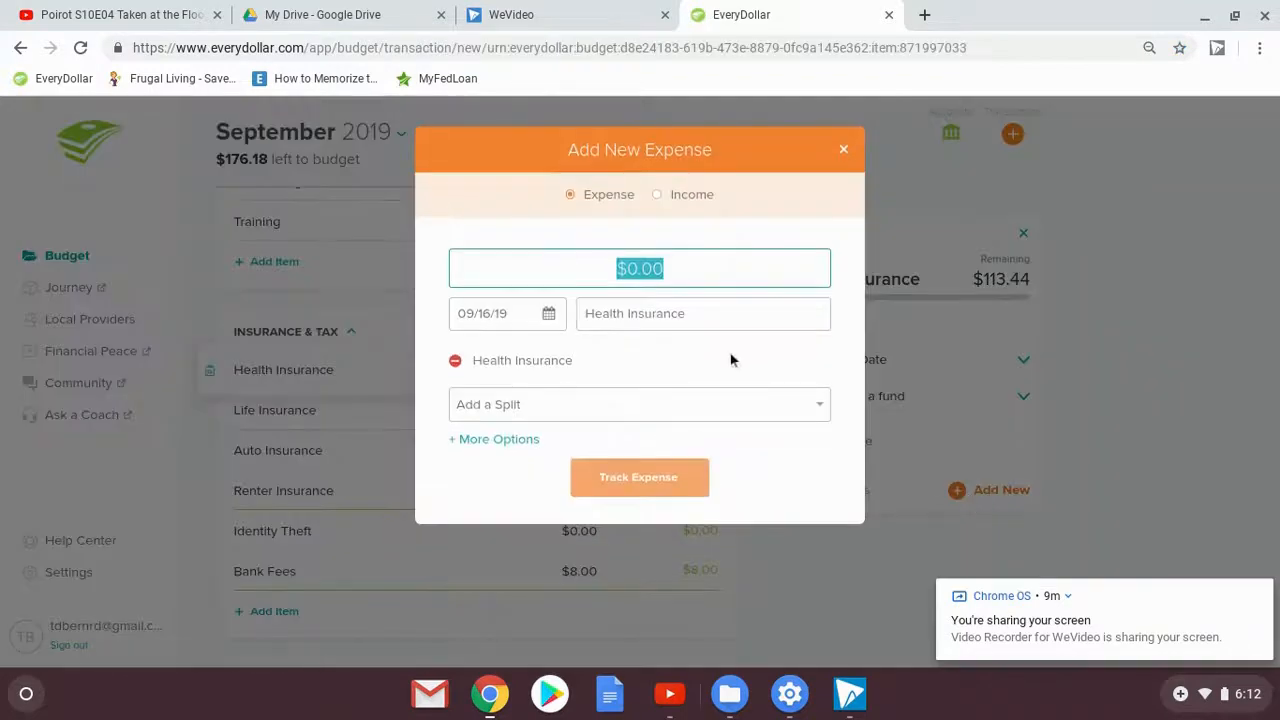
type("56.72")
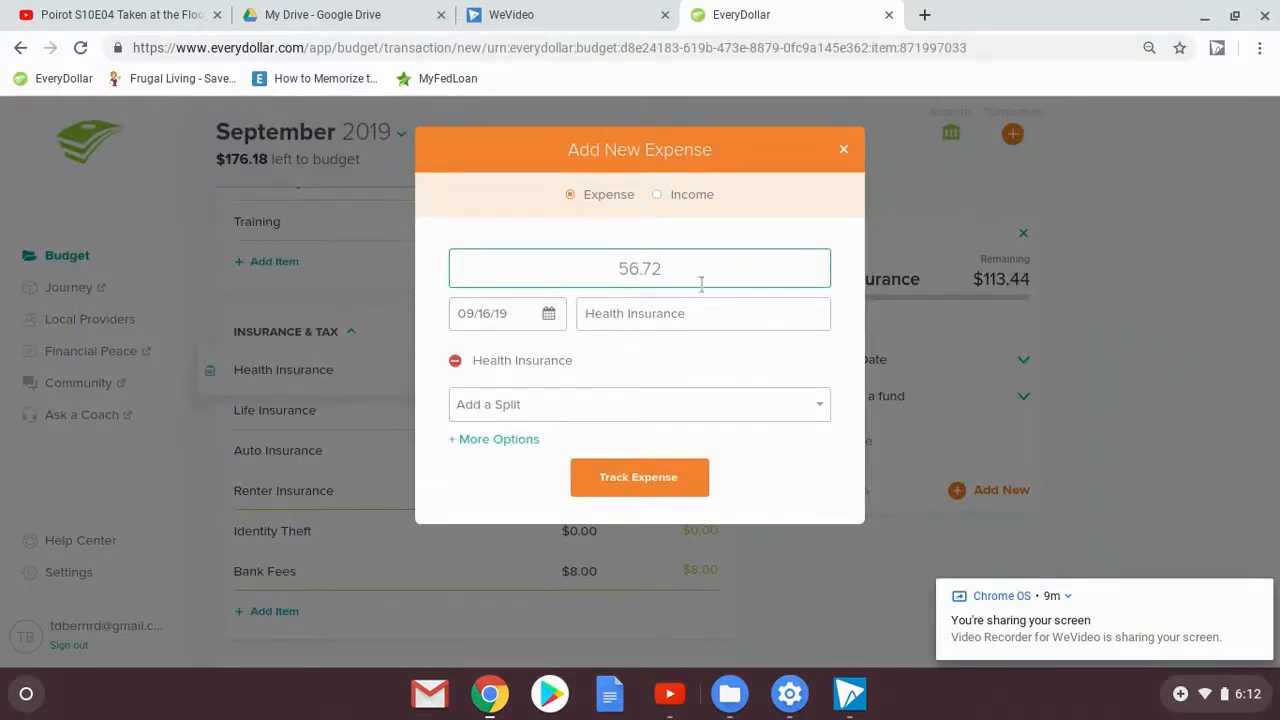
left_click(560, 316)
left_click(650, 362)
left_click(667, 521)
left_click(631, 490)
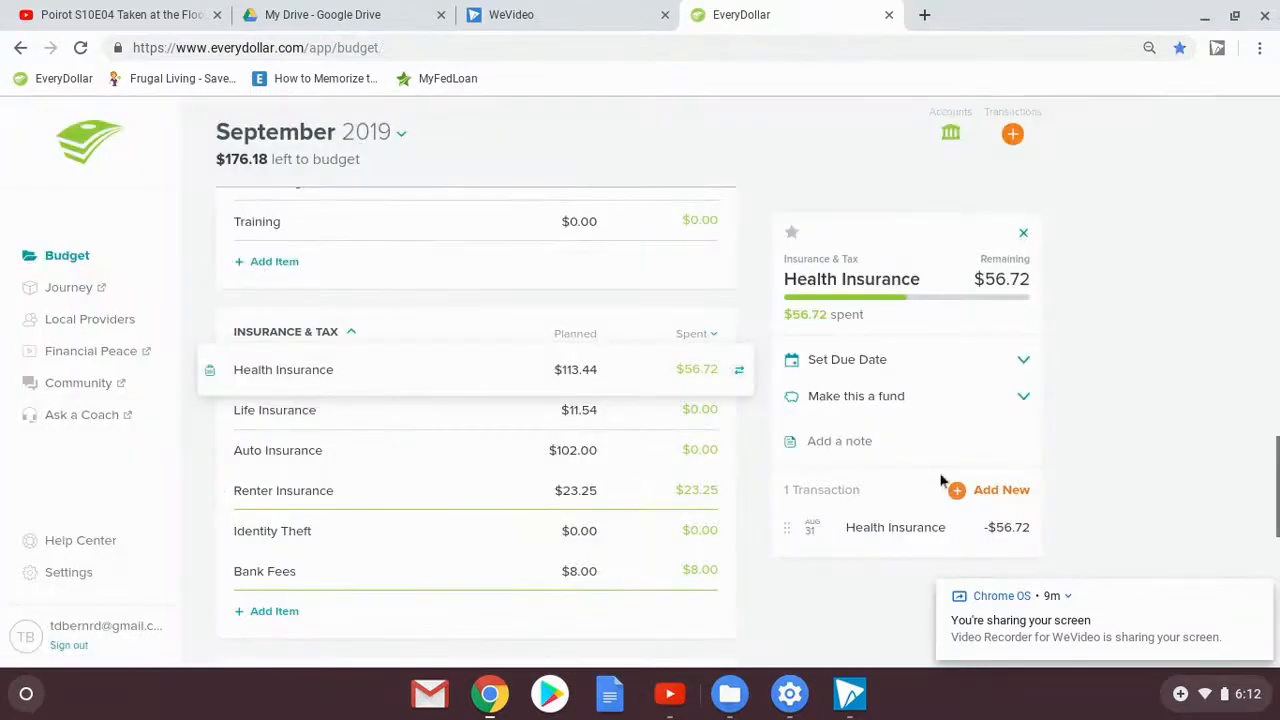
Track a second $56.72 Health Insurance expense, dated 09/13/19
left_click(952, 489)
type("56.72")
left_click(548, 313)
left_click(638, 447)
left_click(640, 478)
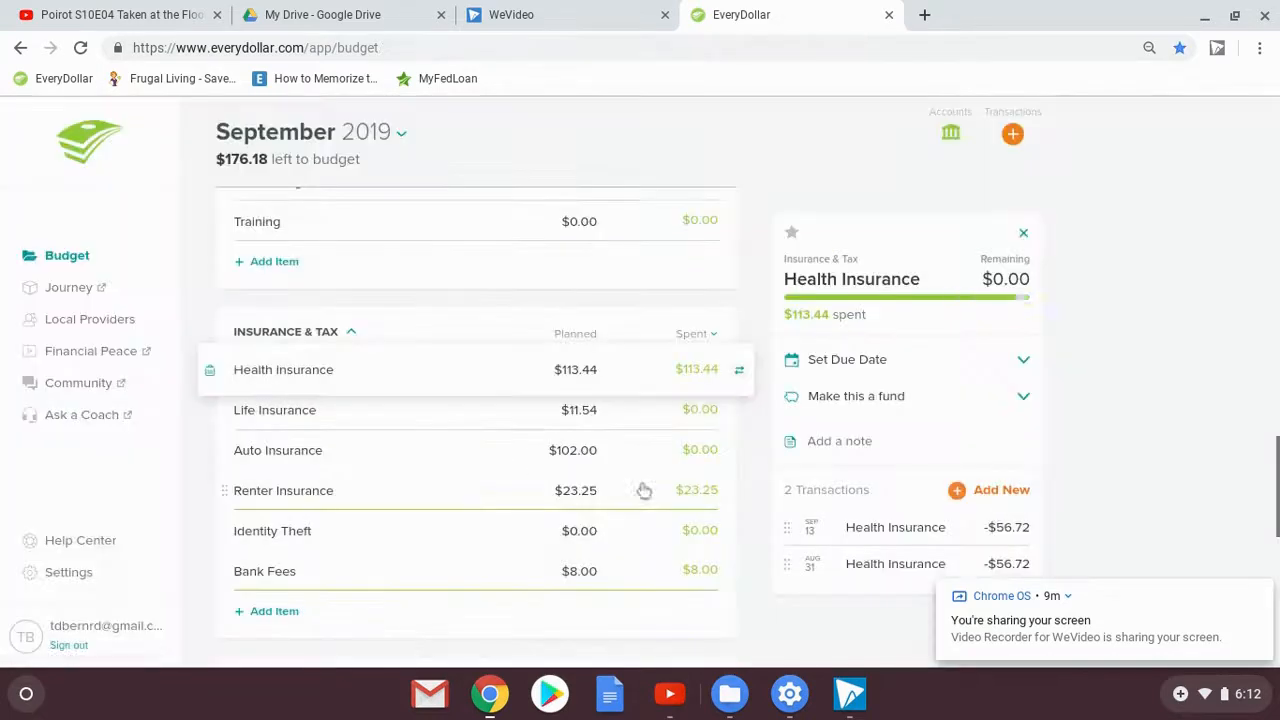
Track a new $5.77 expense dated 08/31/19 under Life Insurance in the Insurance & Tax category
left_click(497, 414)
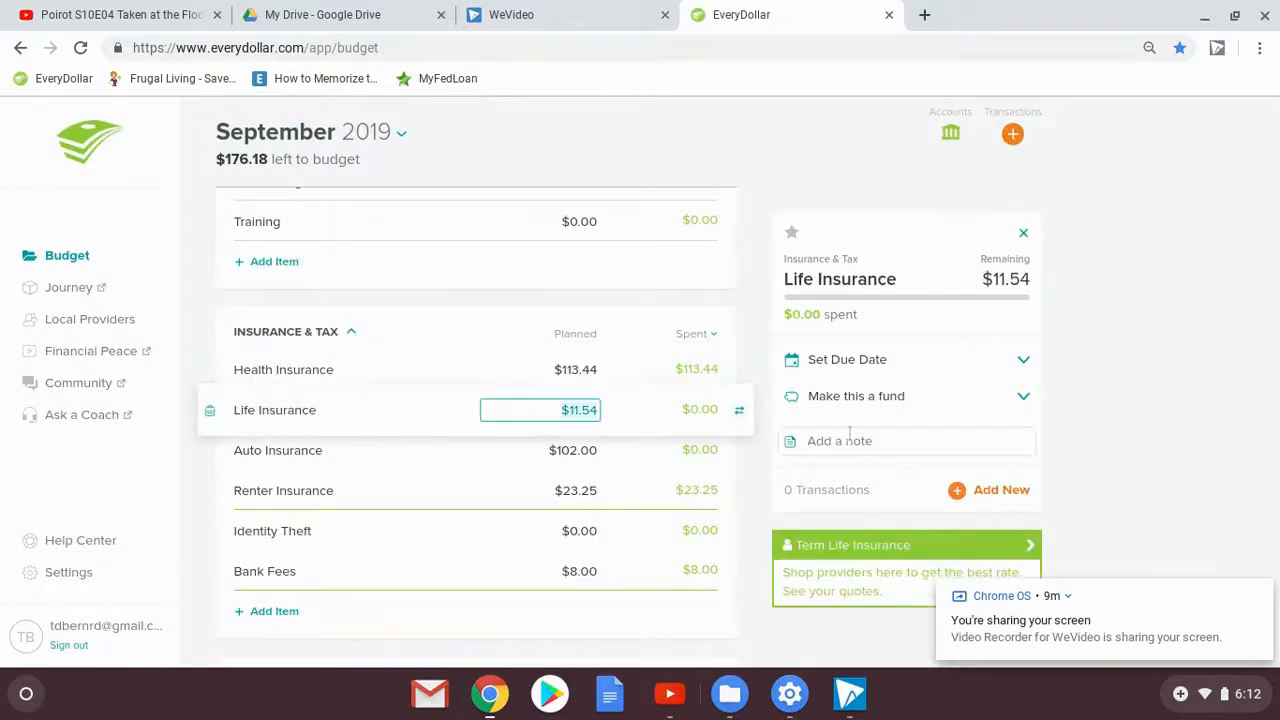
left_click(984, 497)
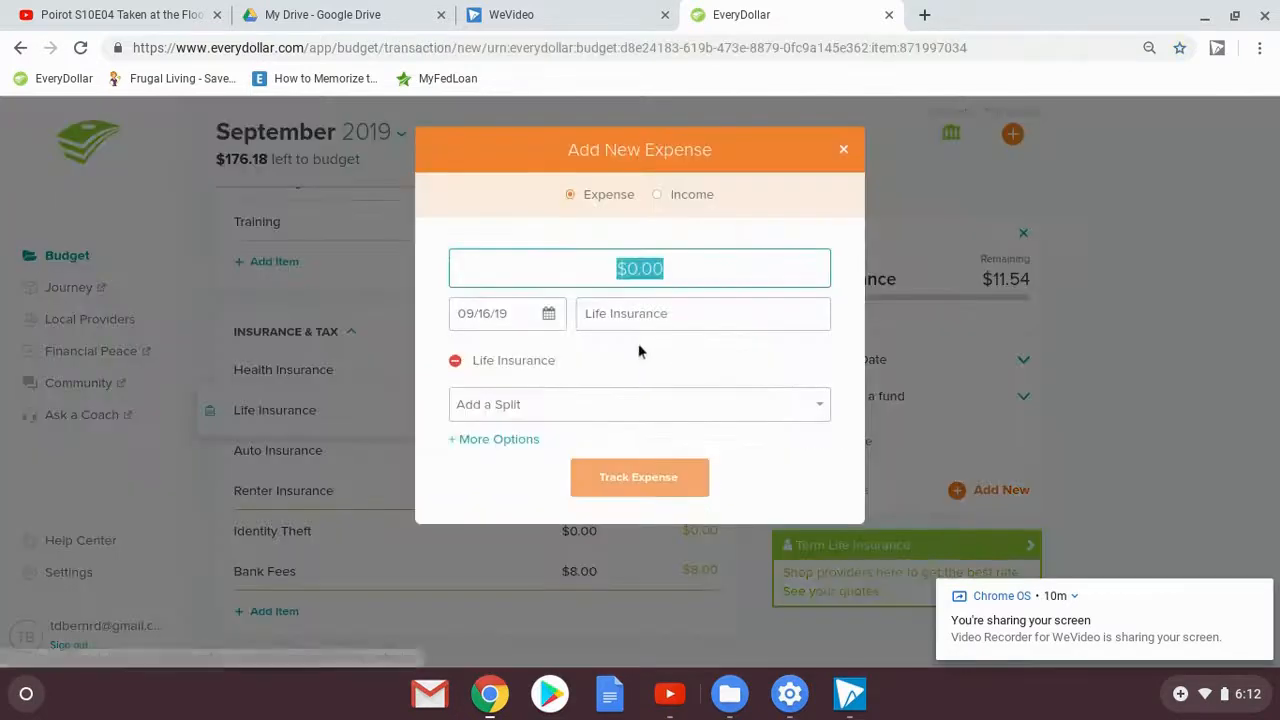
type("5.77")
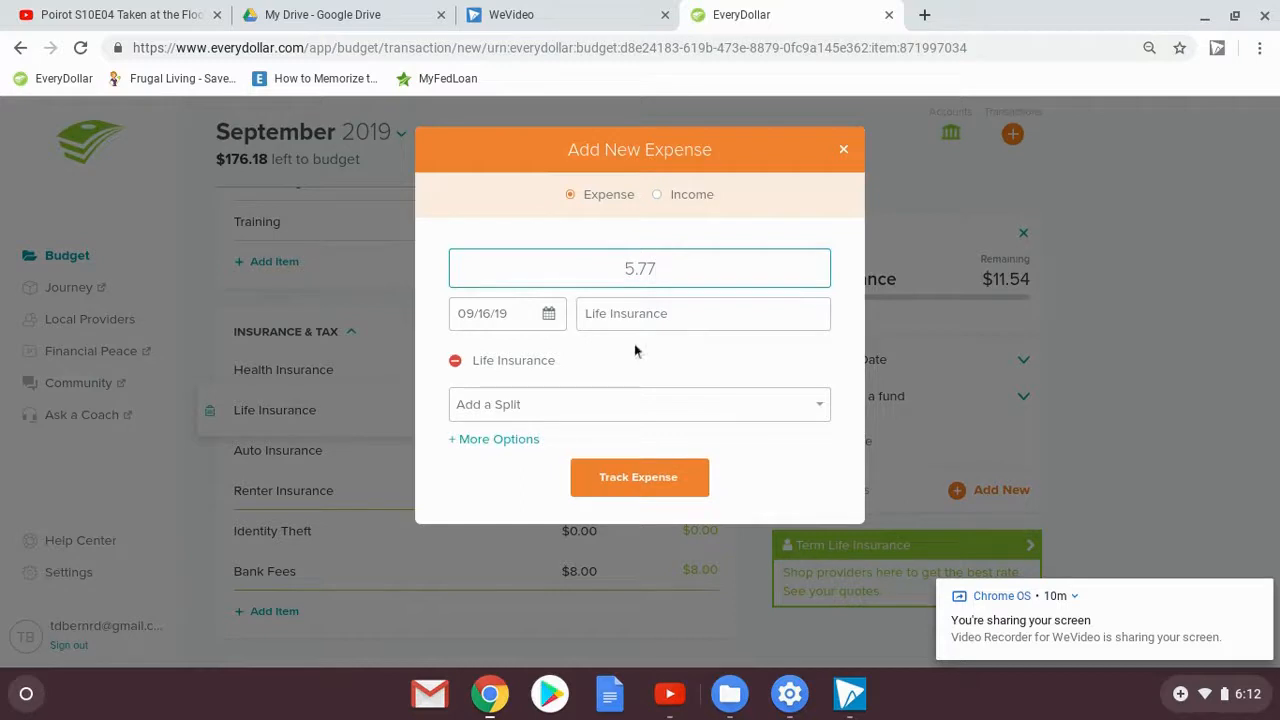
left_click(549, 315)
left_click(651, 362)
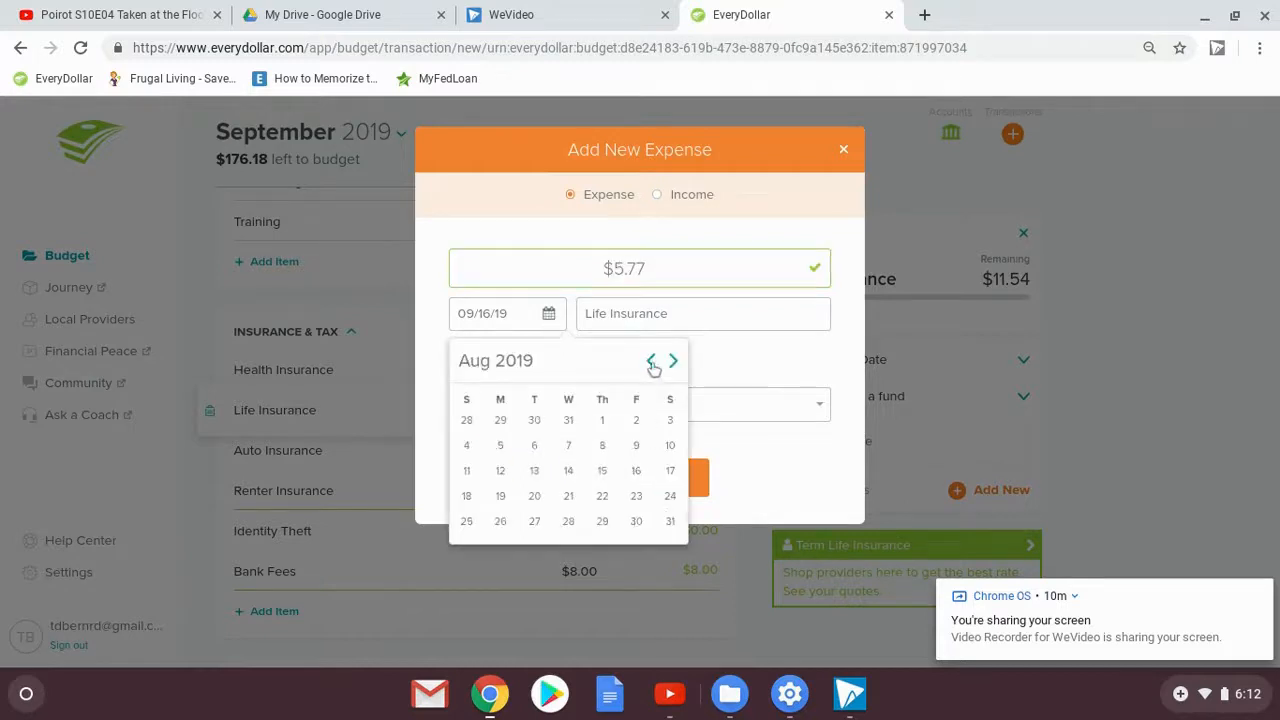
left_click(671, 521)
left_click(634, 490)
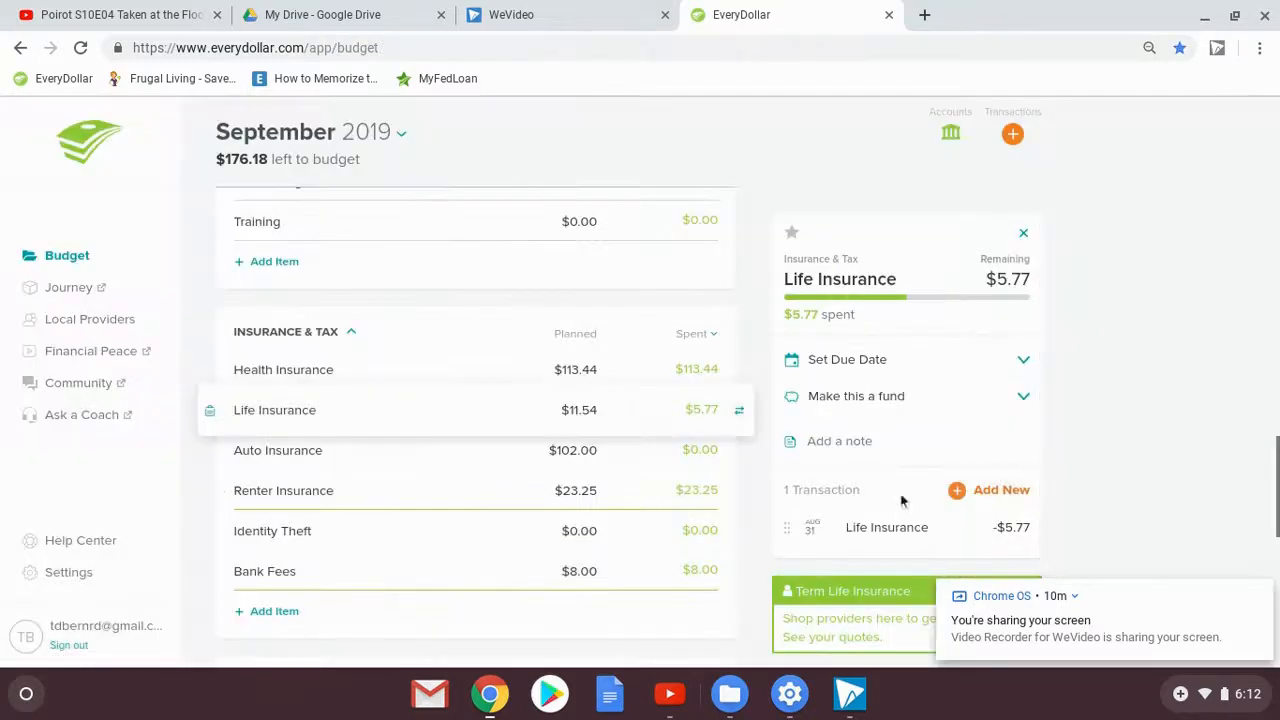
Track a second $5.77 Life Insurance expense, dated 09/13/19
left_click(995, 490)
type("5.77")
left_click(549, 314)
left_click(640, 452)
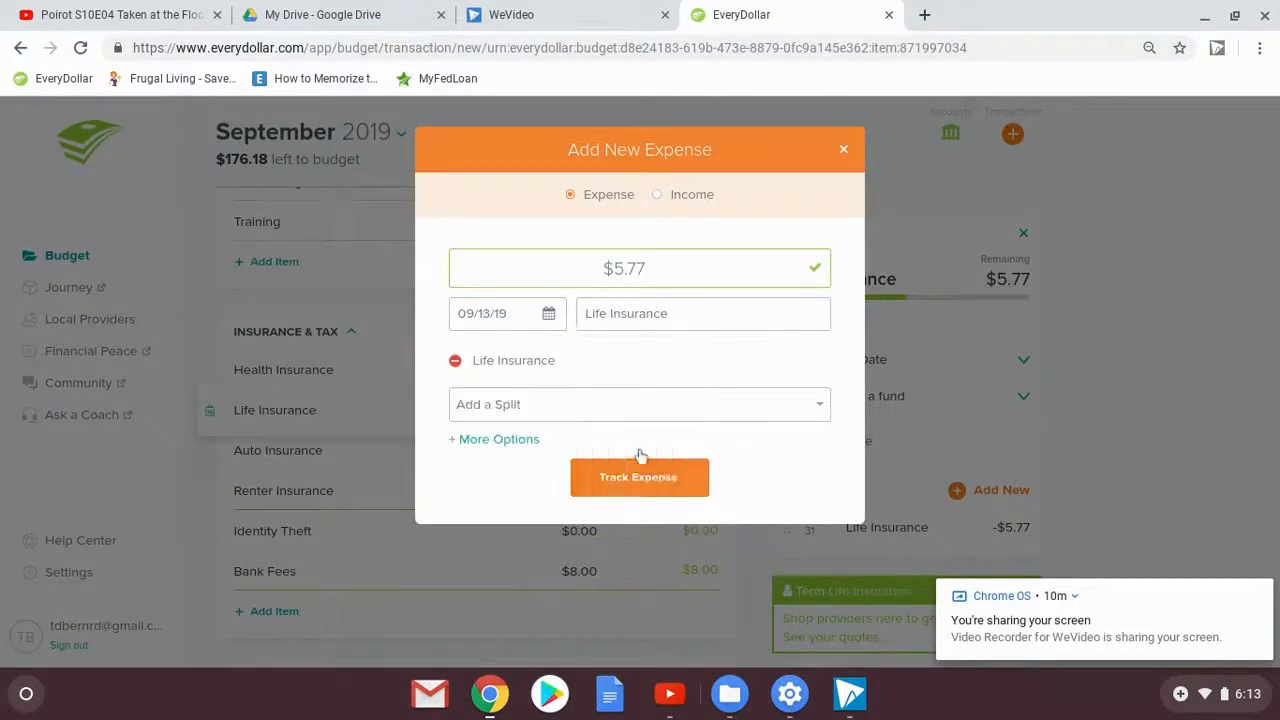
left_click(666, 484)
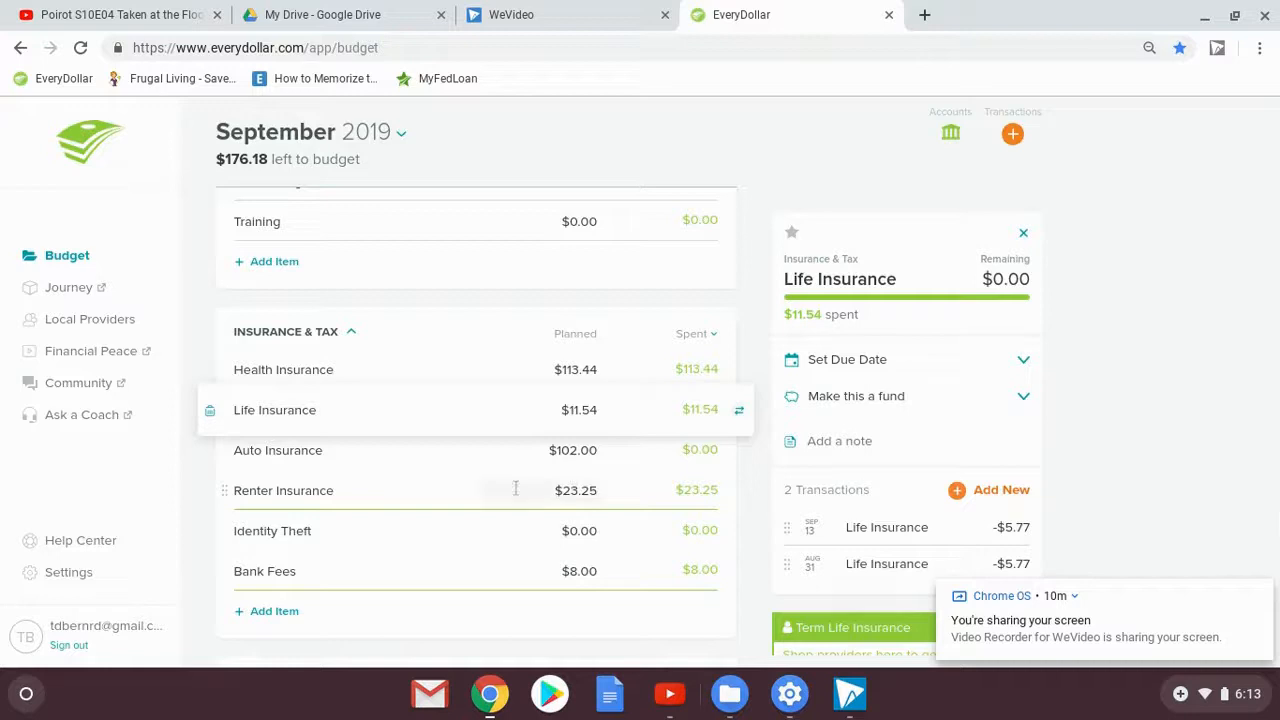
Track a new $60.00 expense dated 08/31/19 under Kids Savings in the Lifestyle category
scroll(512, 478, "up", 2)
left_click(460, 310)
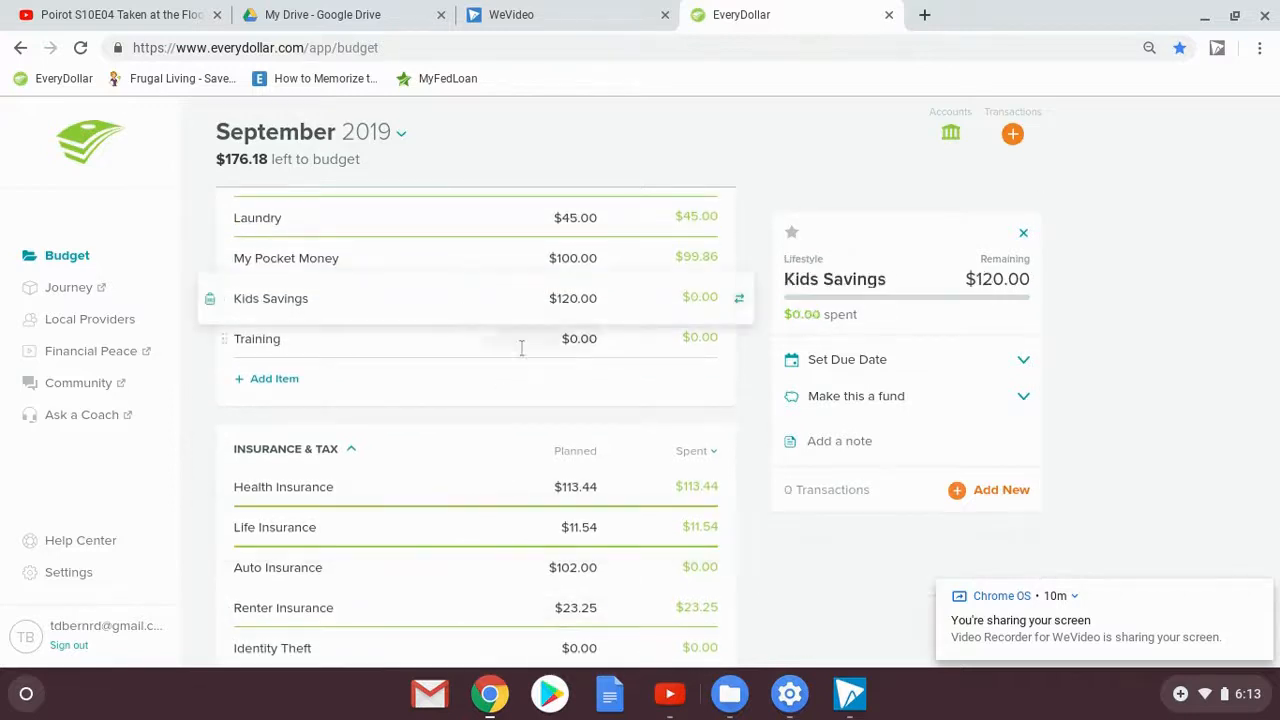
left_click(958, 492)
type("60.00")
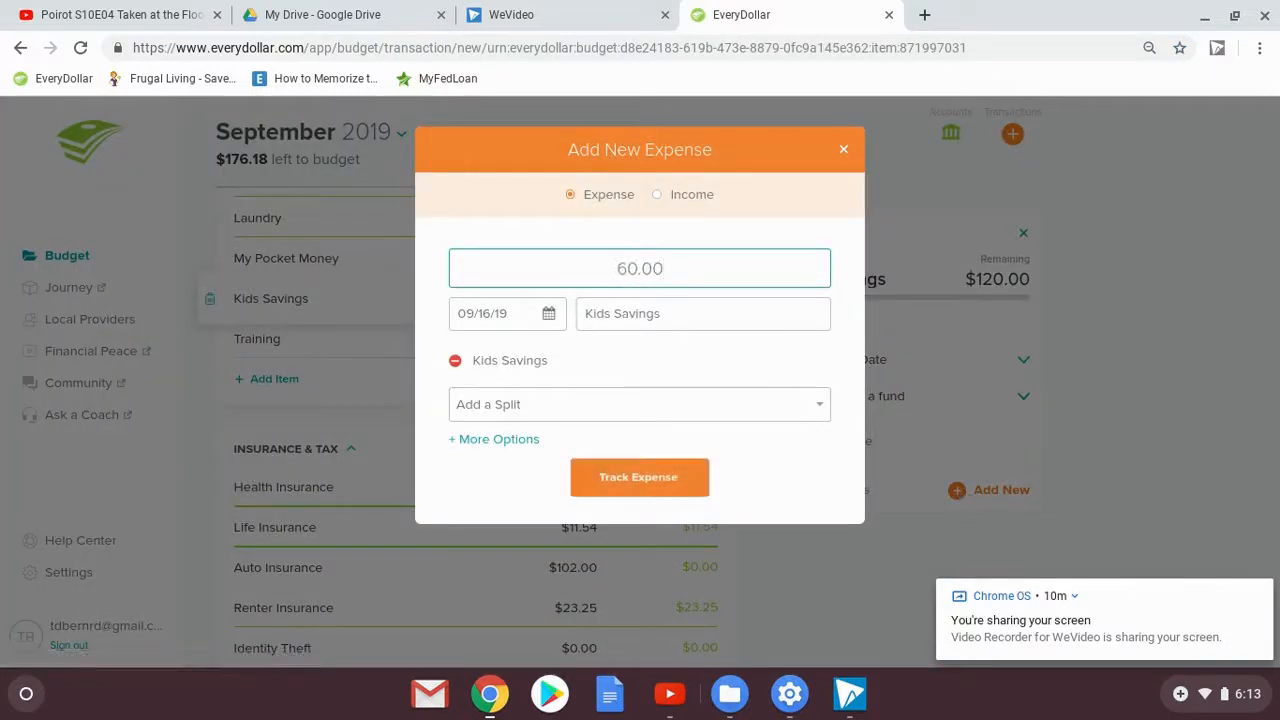
left_click(551, 314)
left_click(651, 360)
left_click(670, 520)
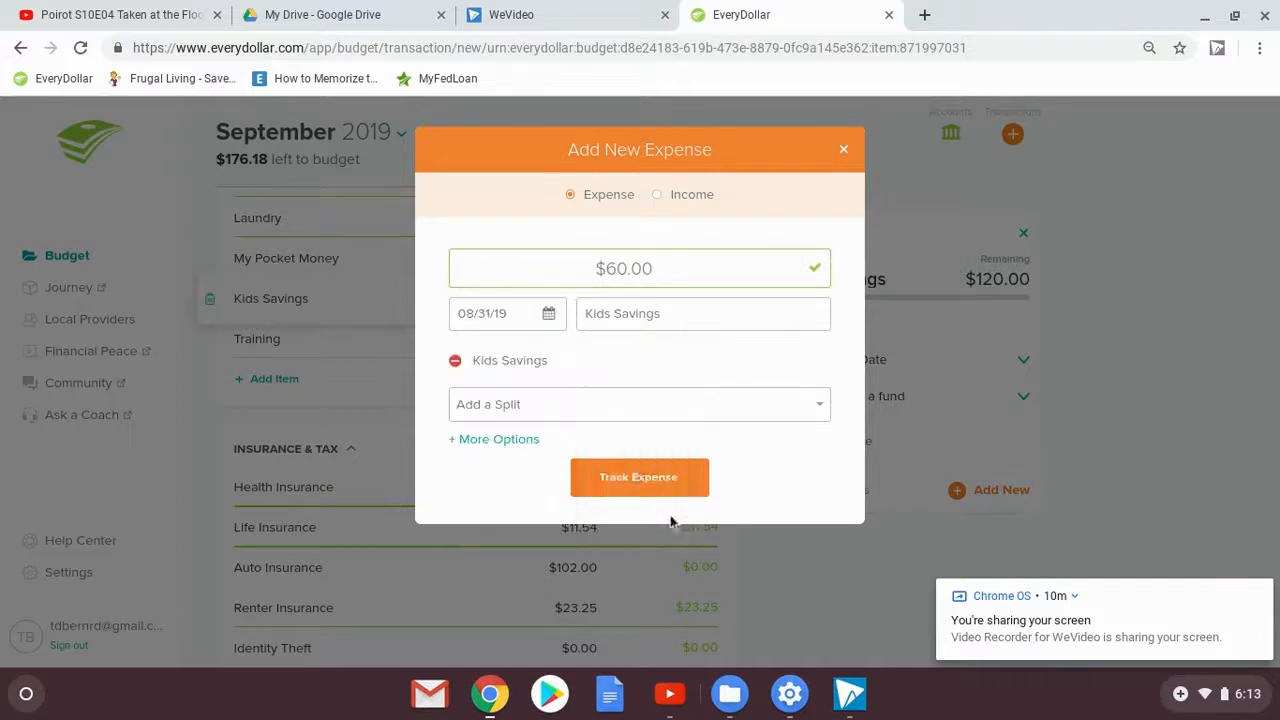
left_click(638, 484)
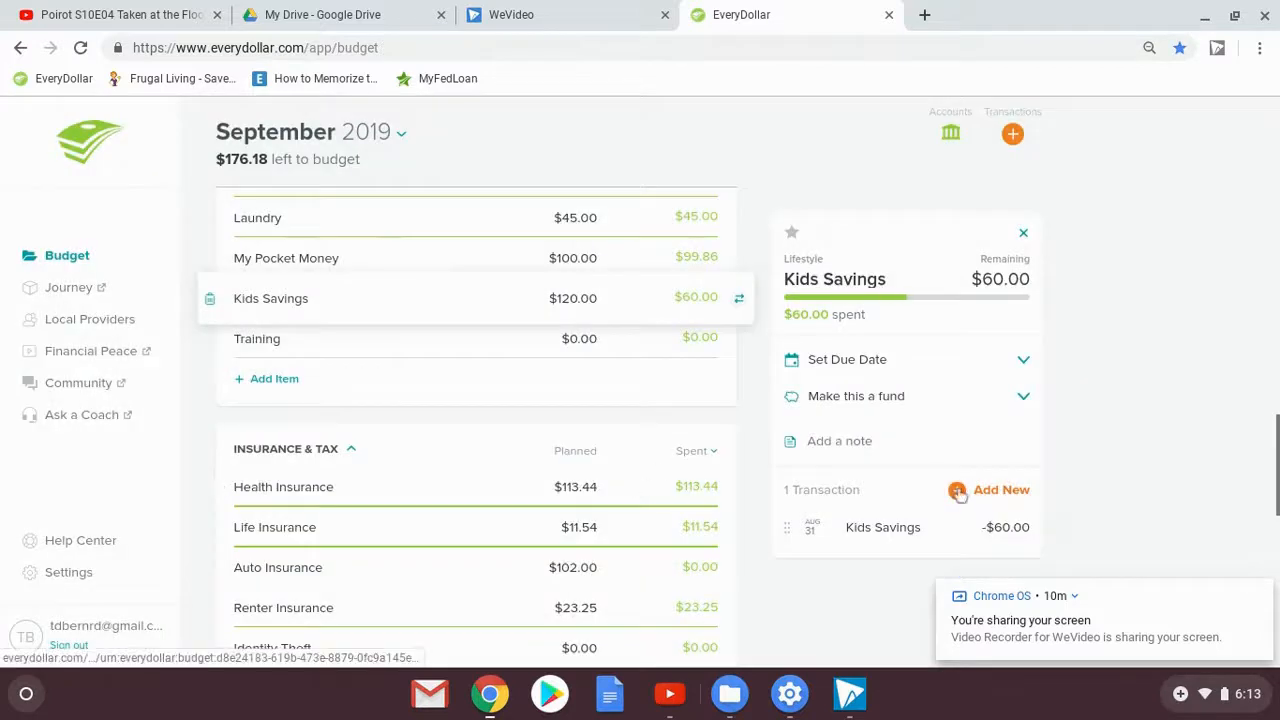
Track a second $60.00 Kids Savings expense, dated 09/13/19
left_click(976, 490)
type("60.00")
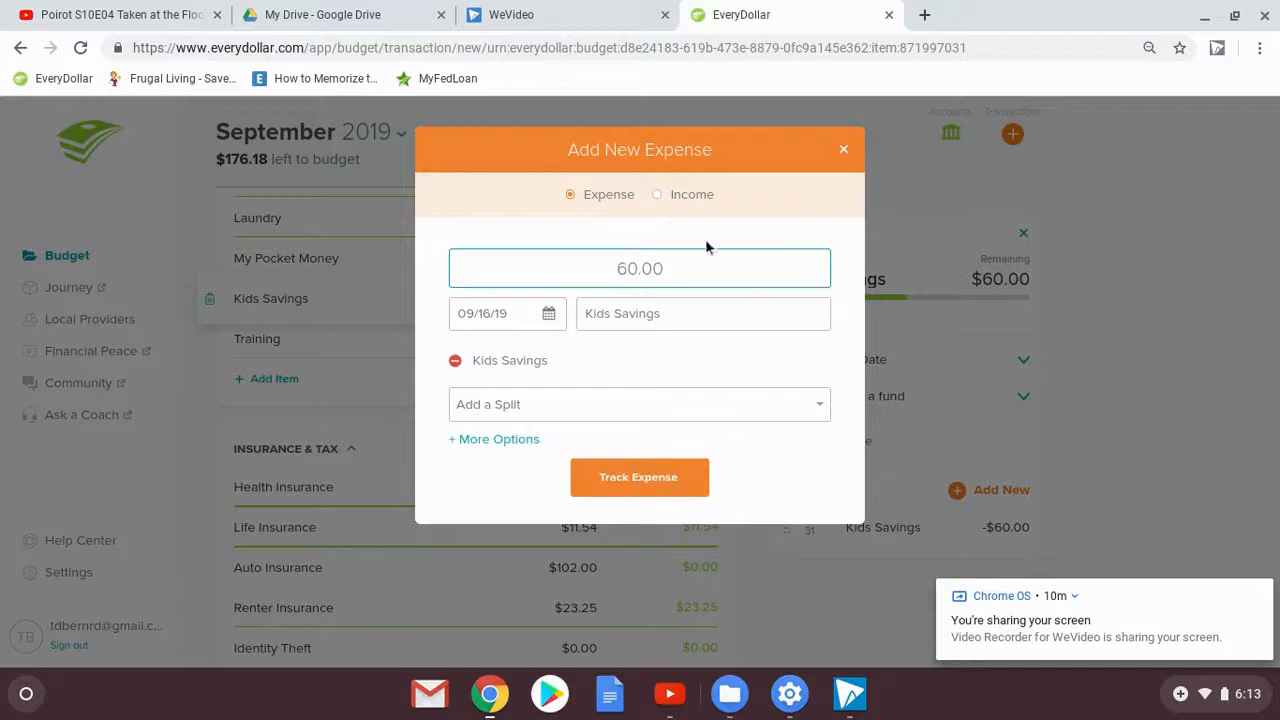
left_click(549, 314)
left_click(636, 445)
left_click(651, 478)
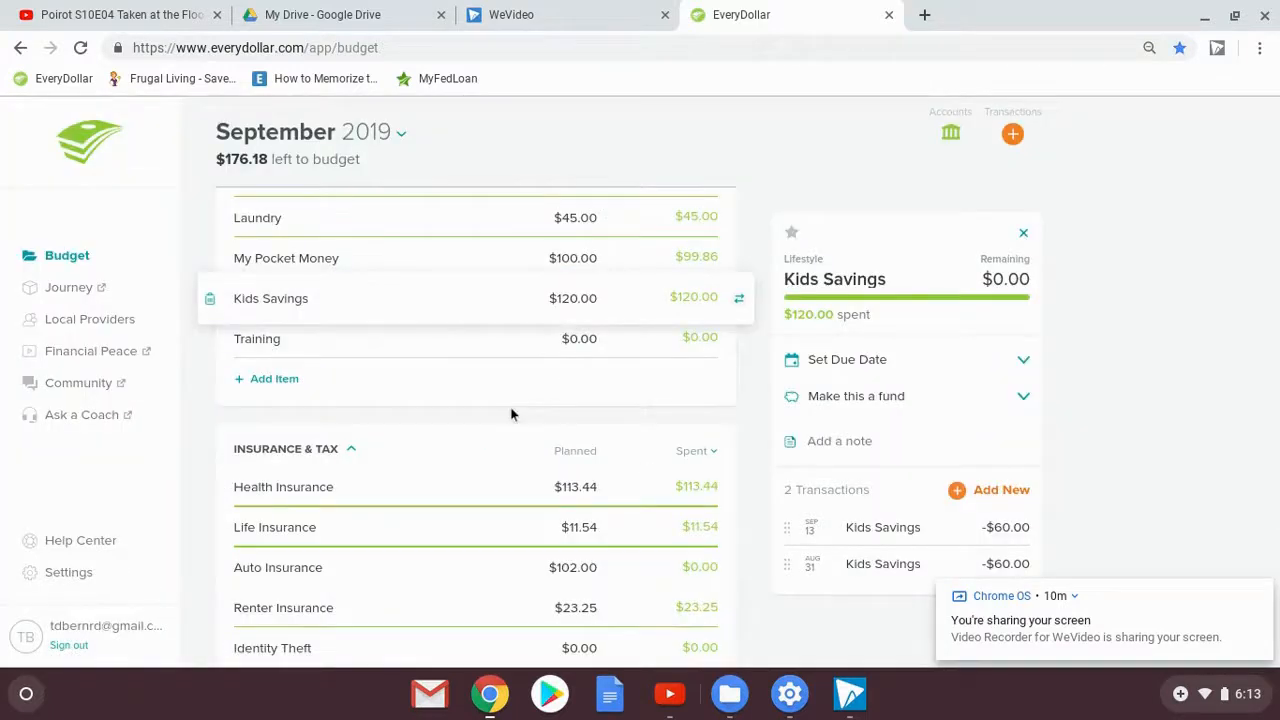
Delete the Gym Membership item from the Lifestyle category
scroll(512, 414, "up", 3)
scroll(510, 407, "up", 1)
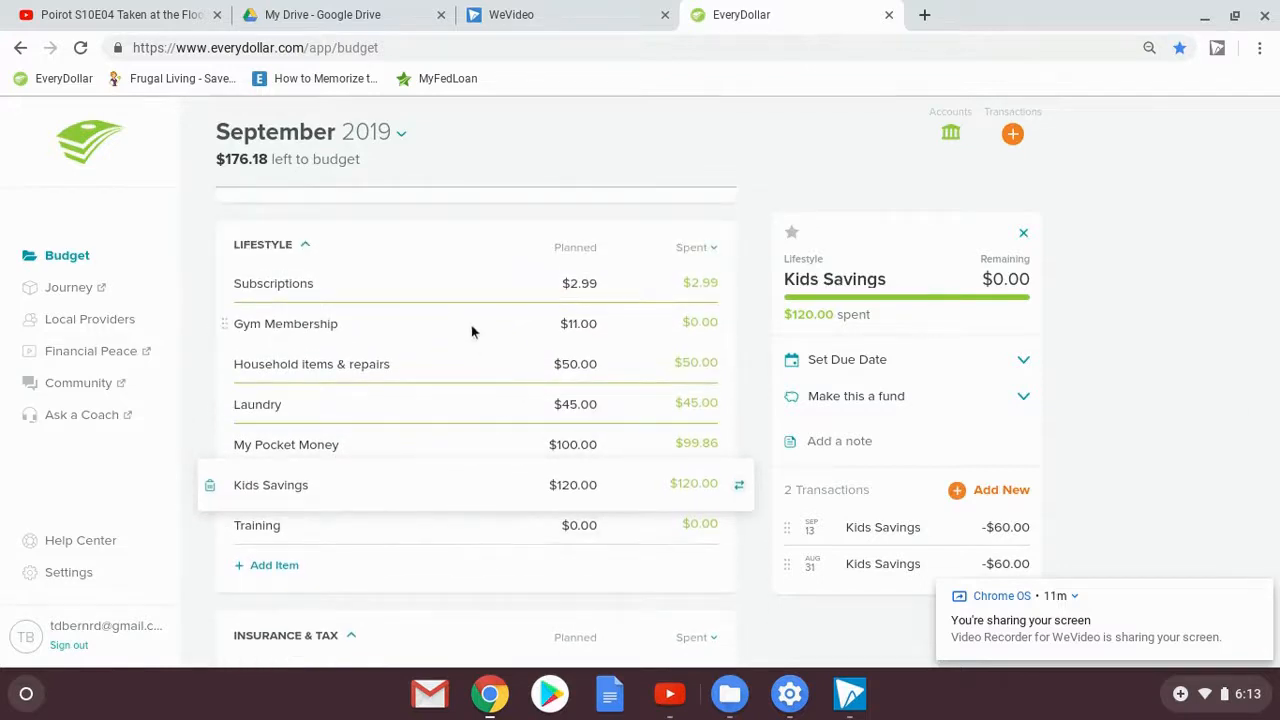
left_click(592, 322)
left_click(210, 325)
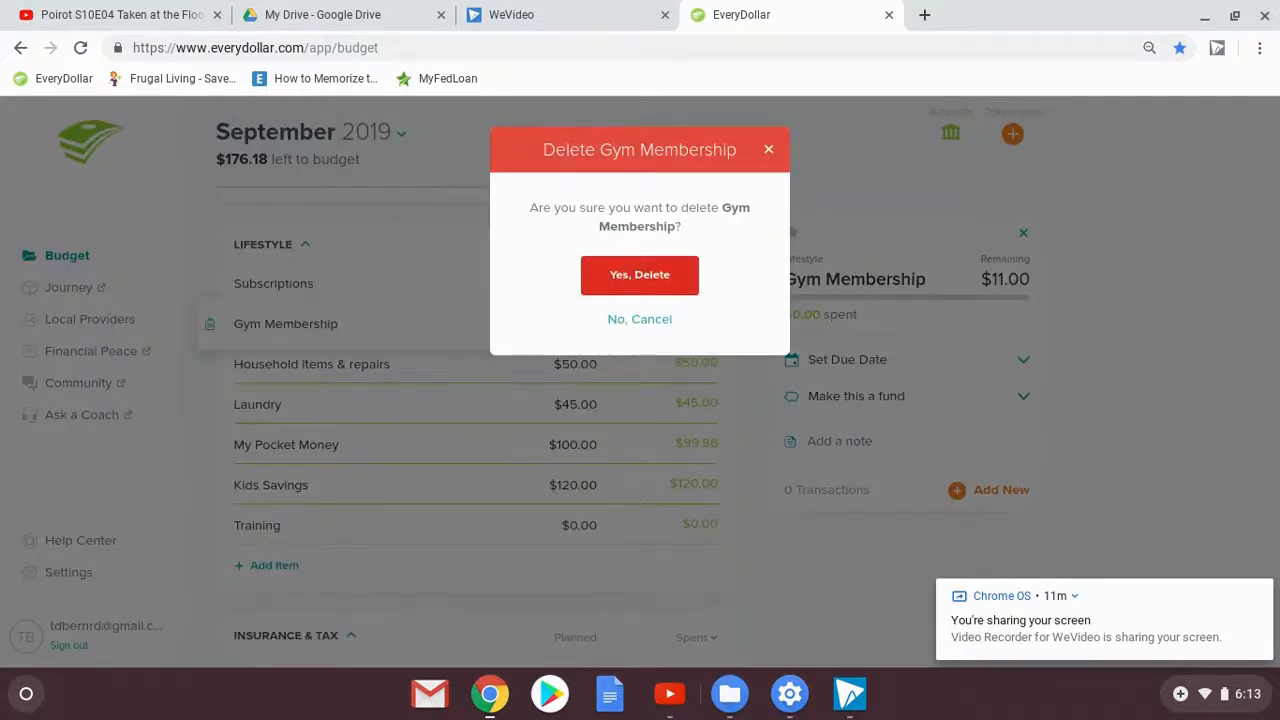
left_click(632, 278)
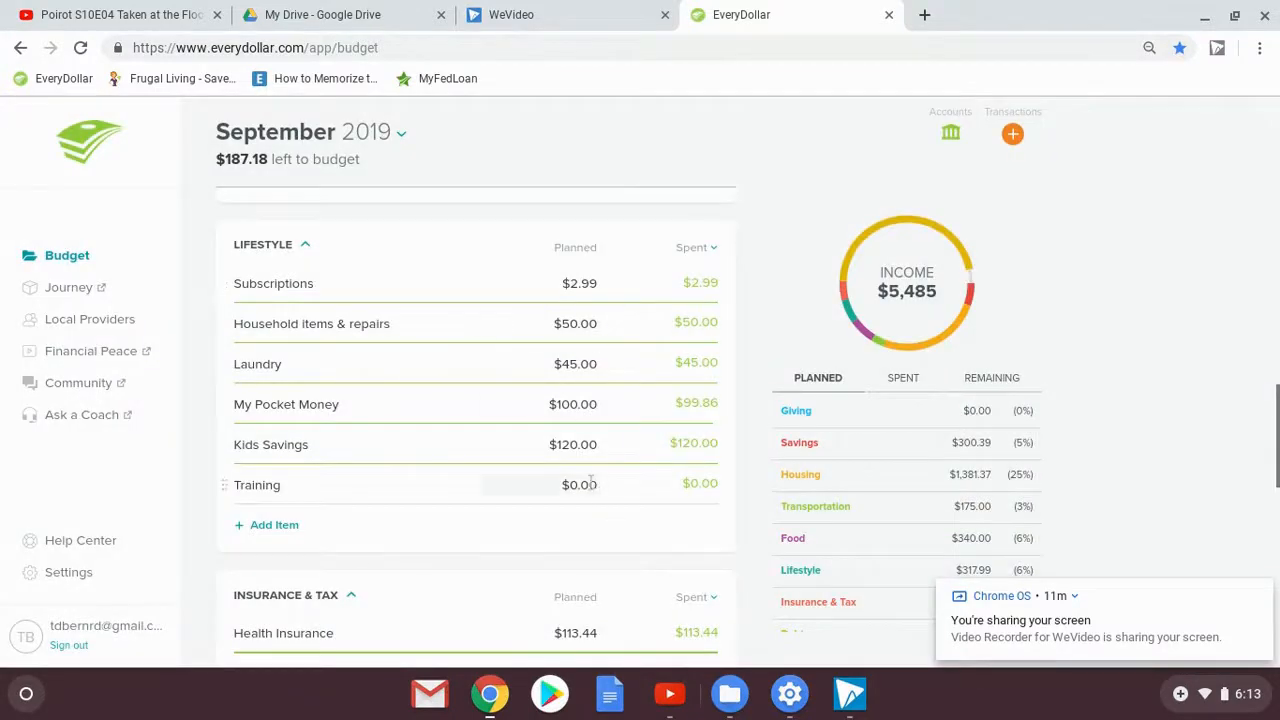
Open the Auto Gas & Oil item in the Transportation category to check its remaining amount and transactions
scroll(515, 463, "up", 4)
scroll(515, 460, "up", 2)
left_click(498, 332)
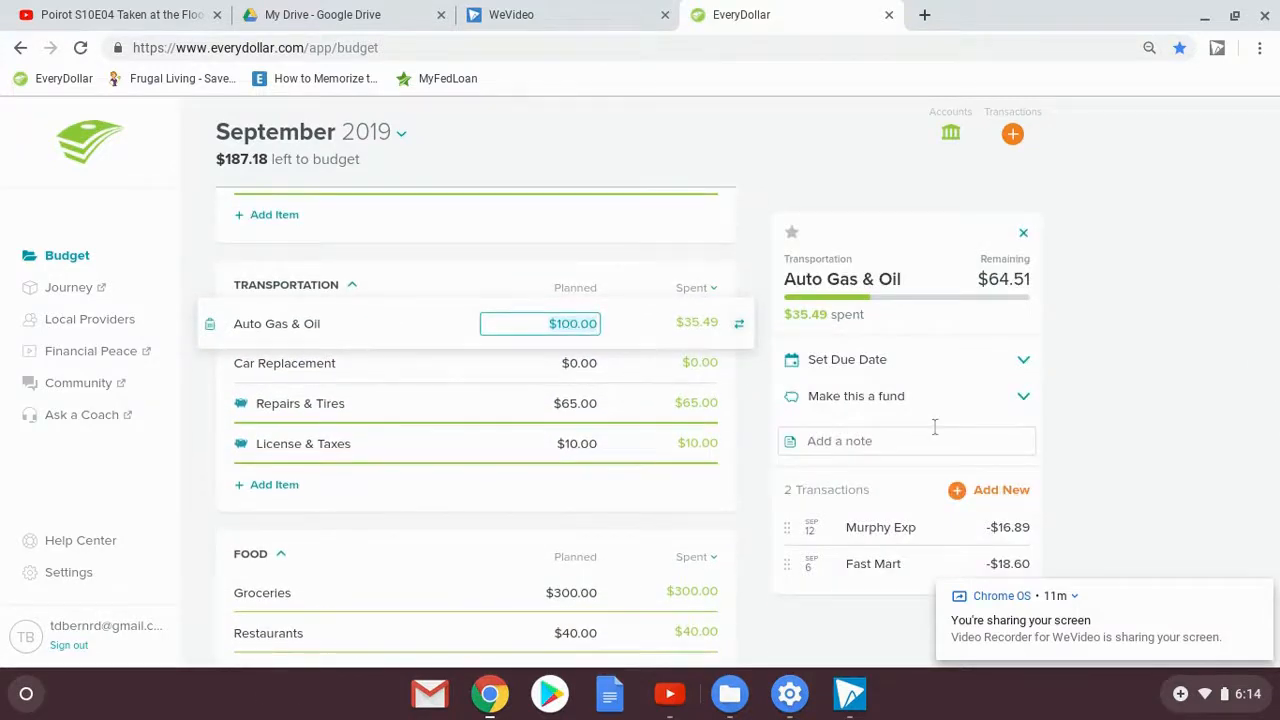
scroll(471, 371, "up", 1)
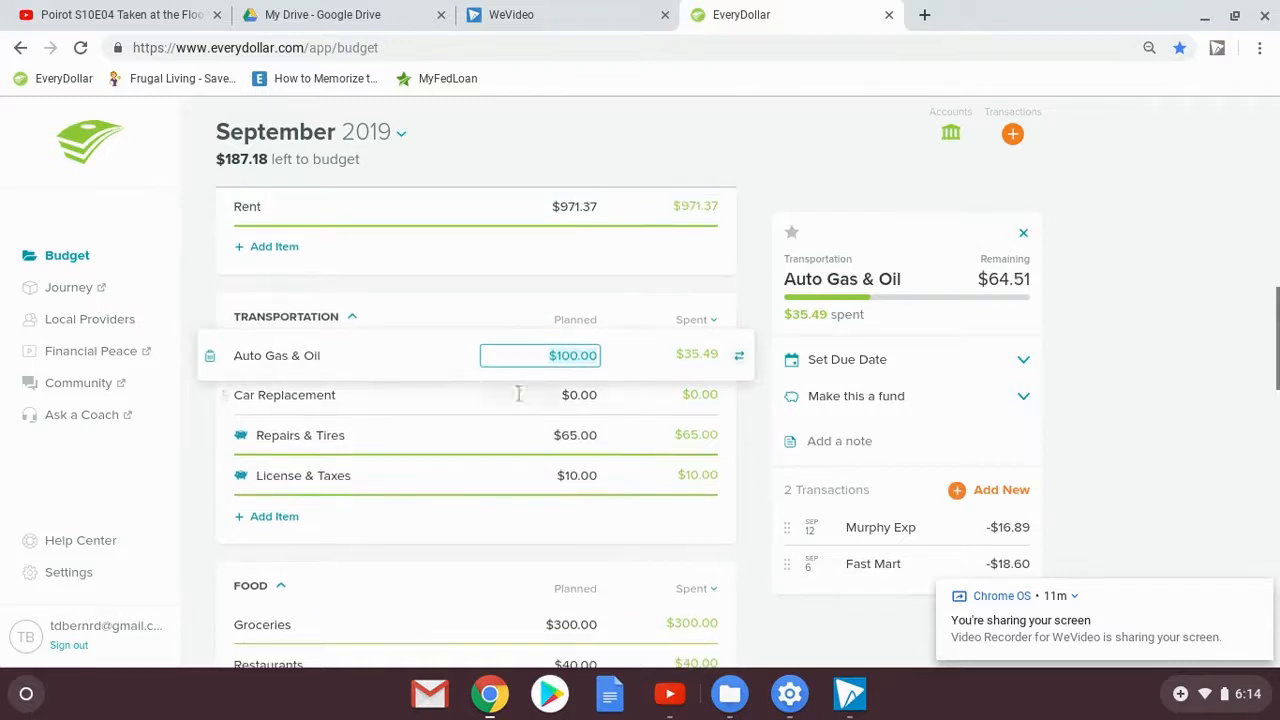
Review planned and spent amounts across the budget categories, and close the Auto Gas & Oil details to examine the planned summary by category
scroll(519, 393, "up", 4)
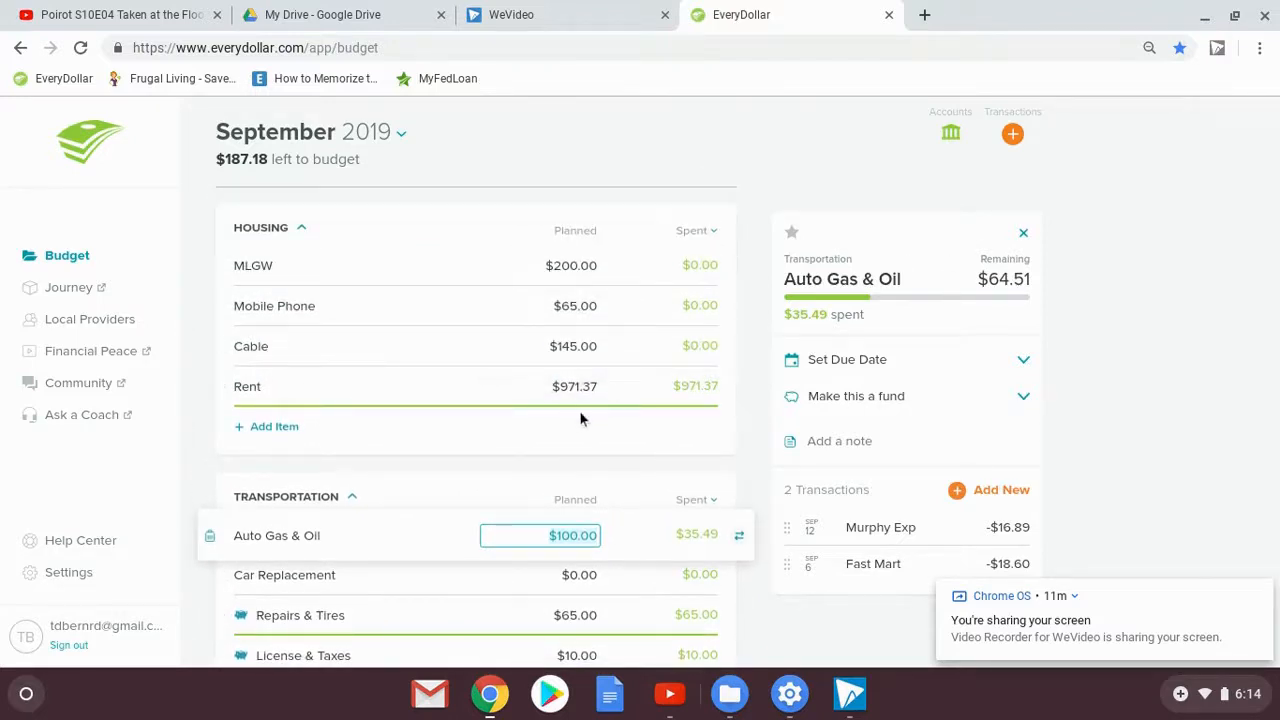
scroll(443, 401, "up", 6)
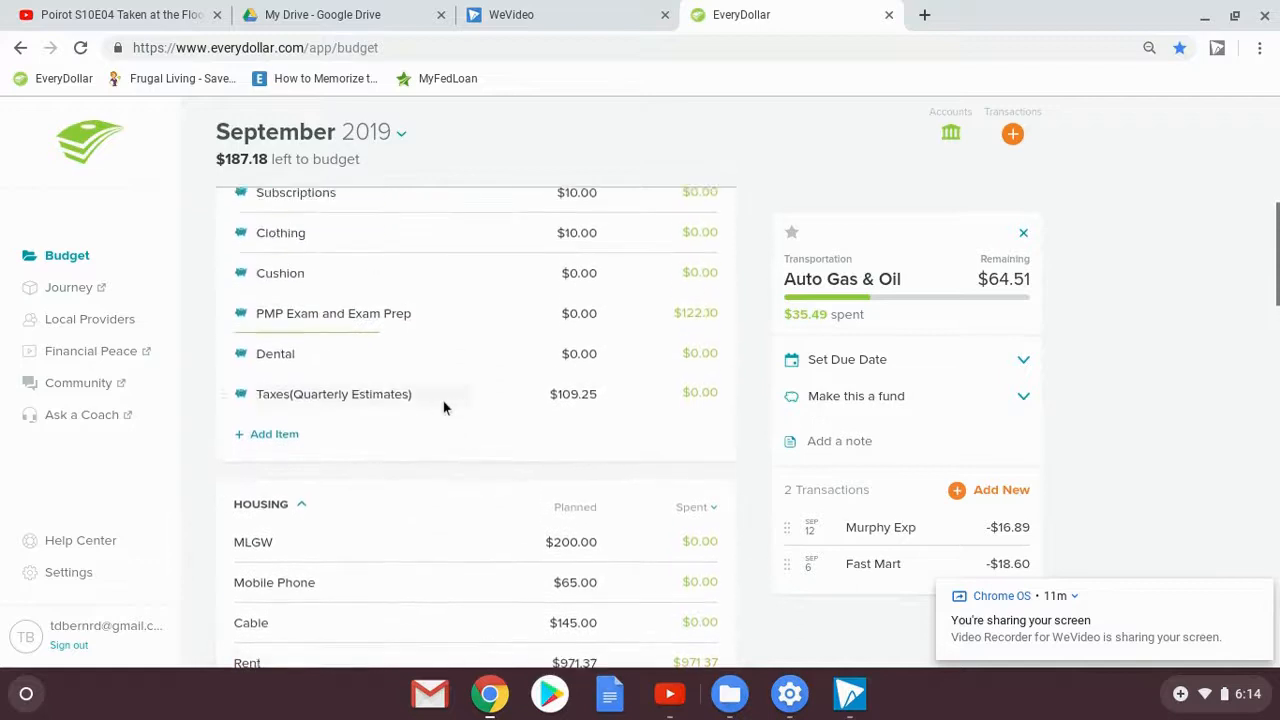
scroll(444, 405, "up", 12)
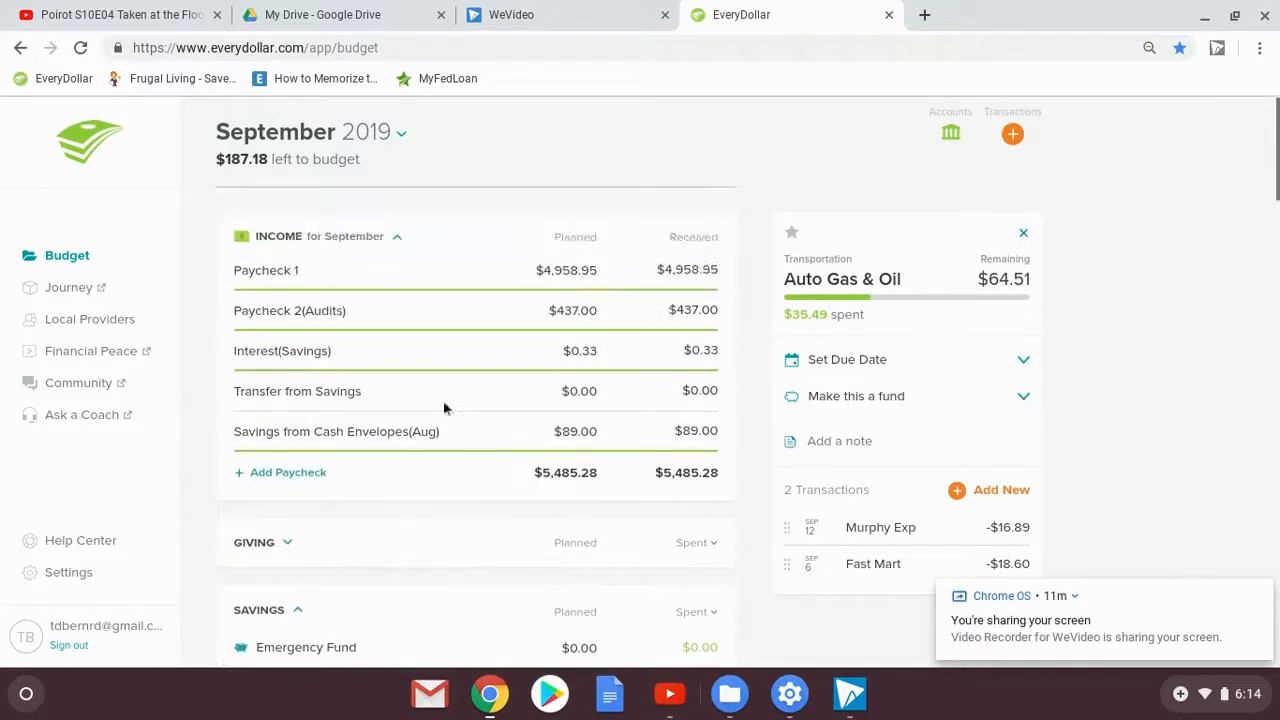
scroll(443, 400, "down", 16)
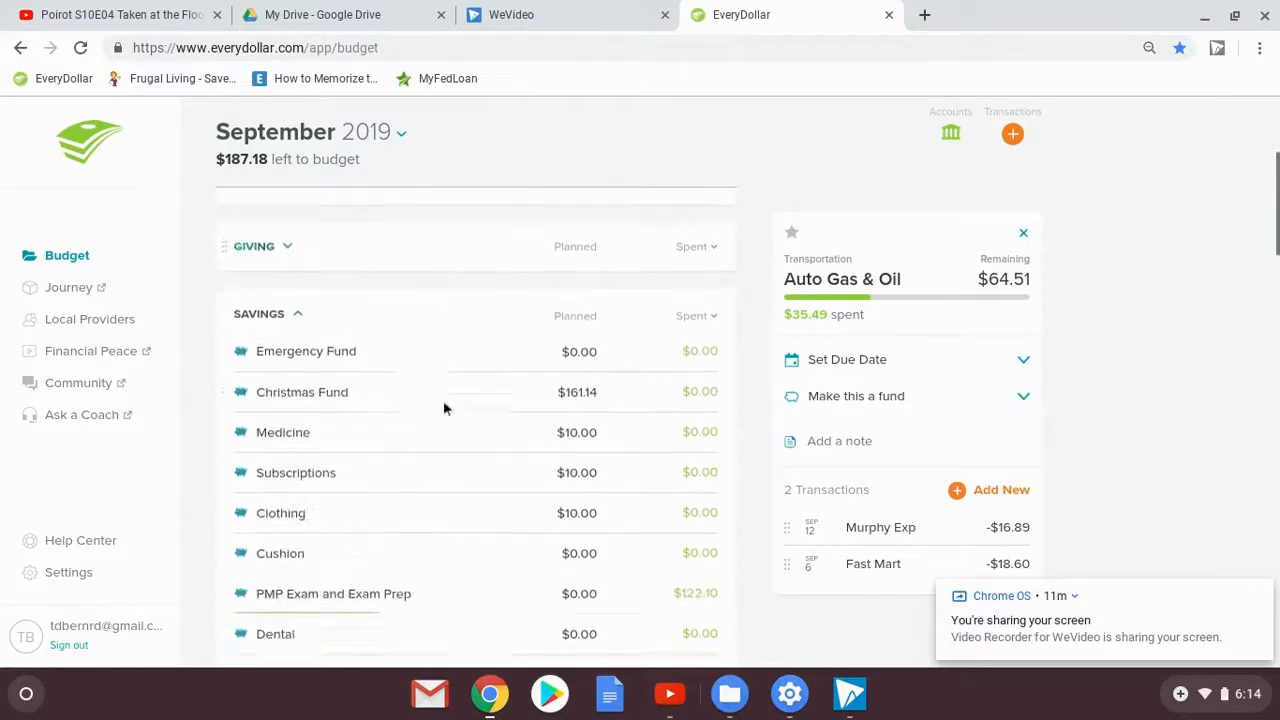
scroll(443, 400, "down", 15)
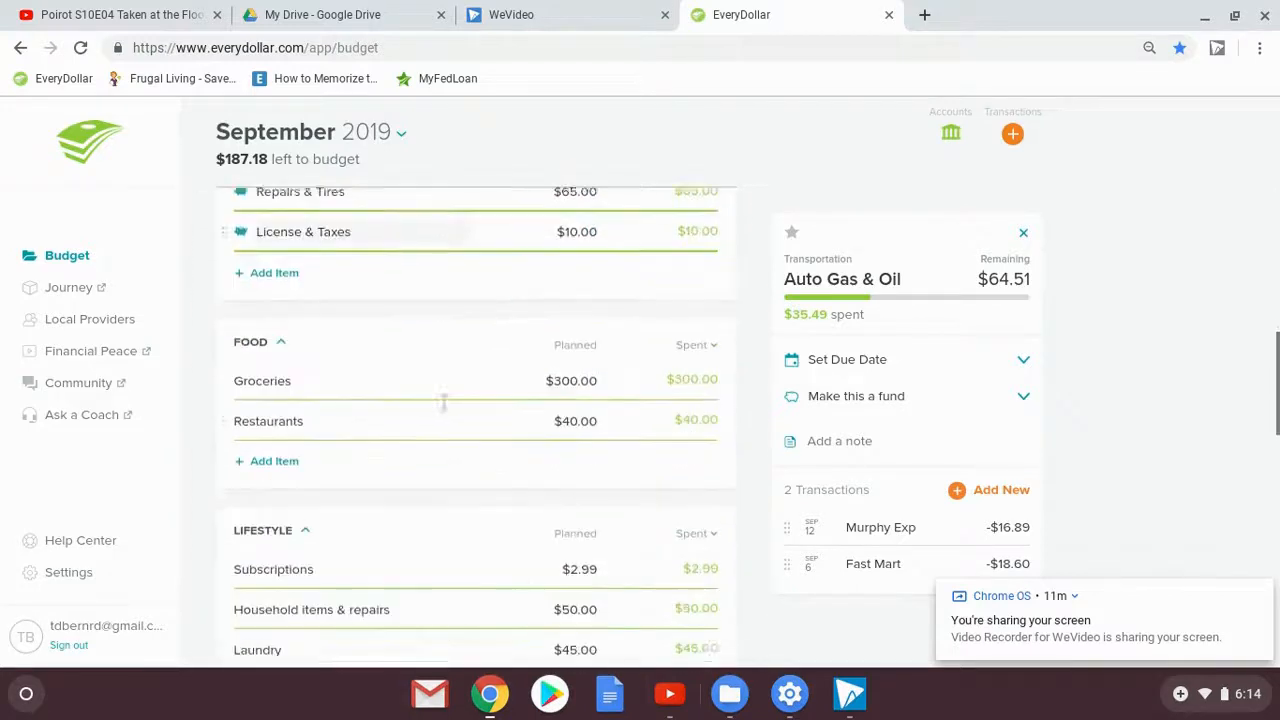
scroll(443, 400, "down", 11)
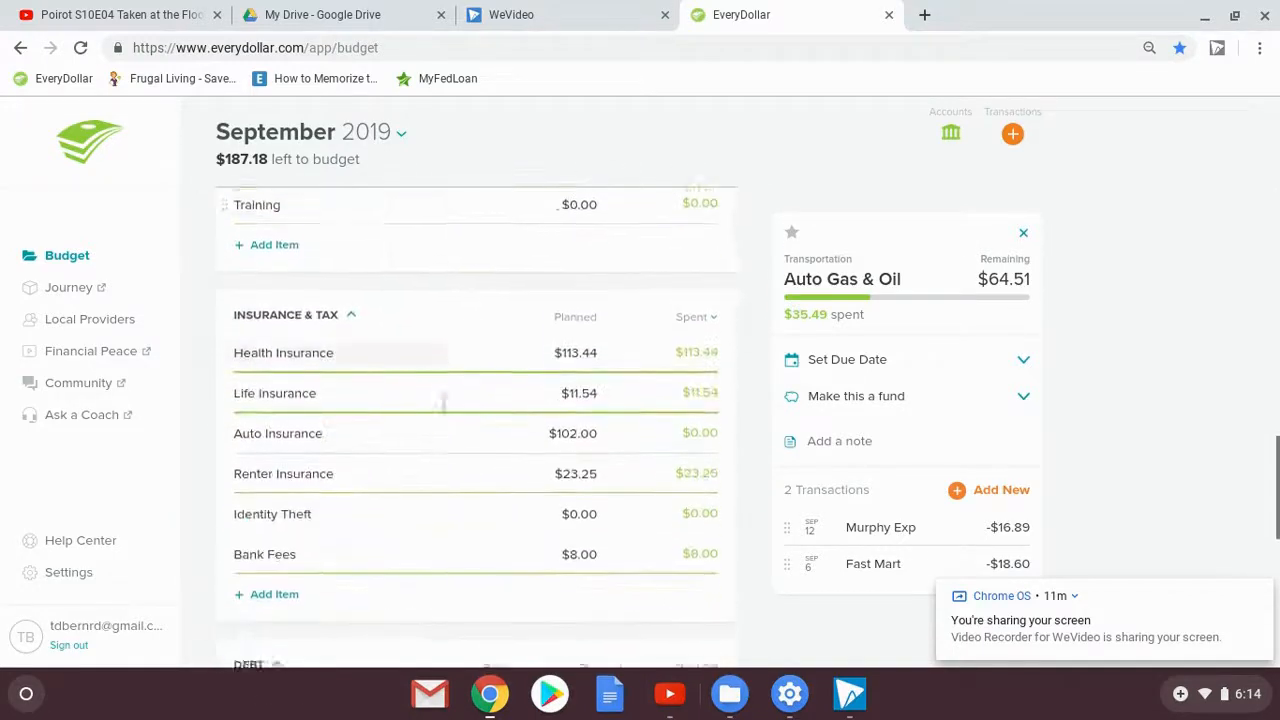
scroll(445, 408, "up", 20)
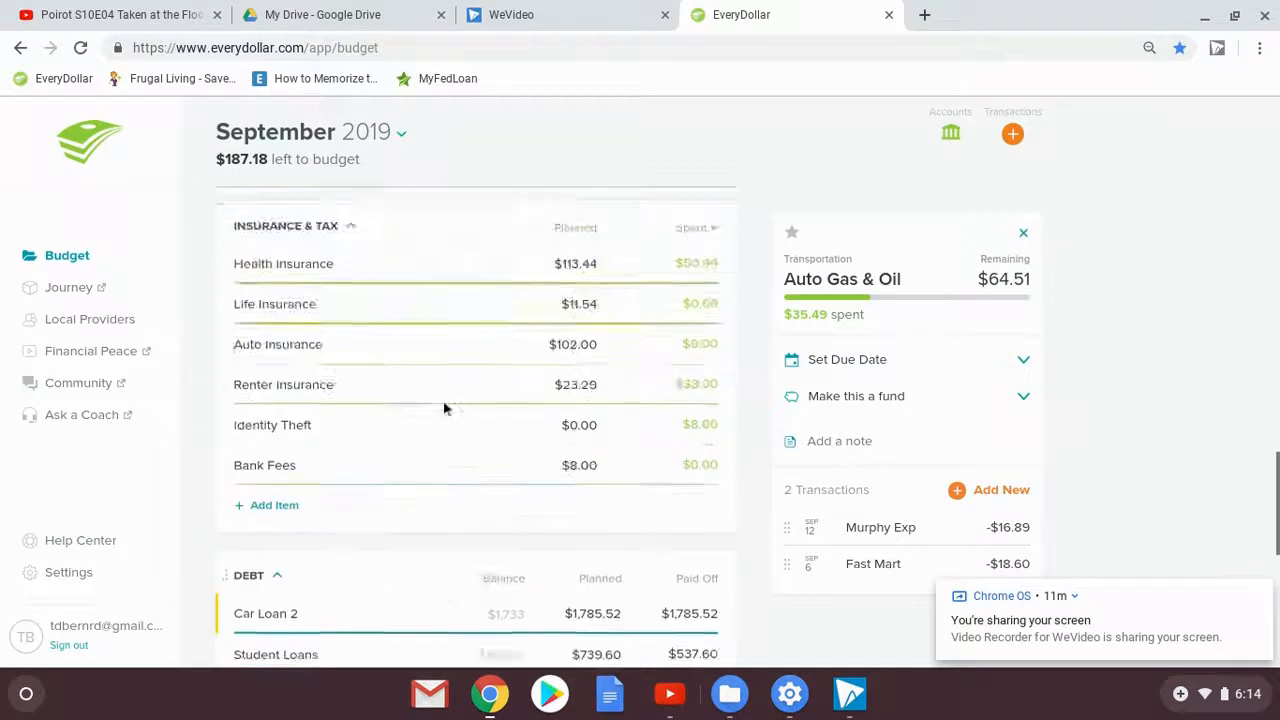
scroll(450, 405, "up", 20)
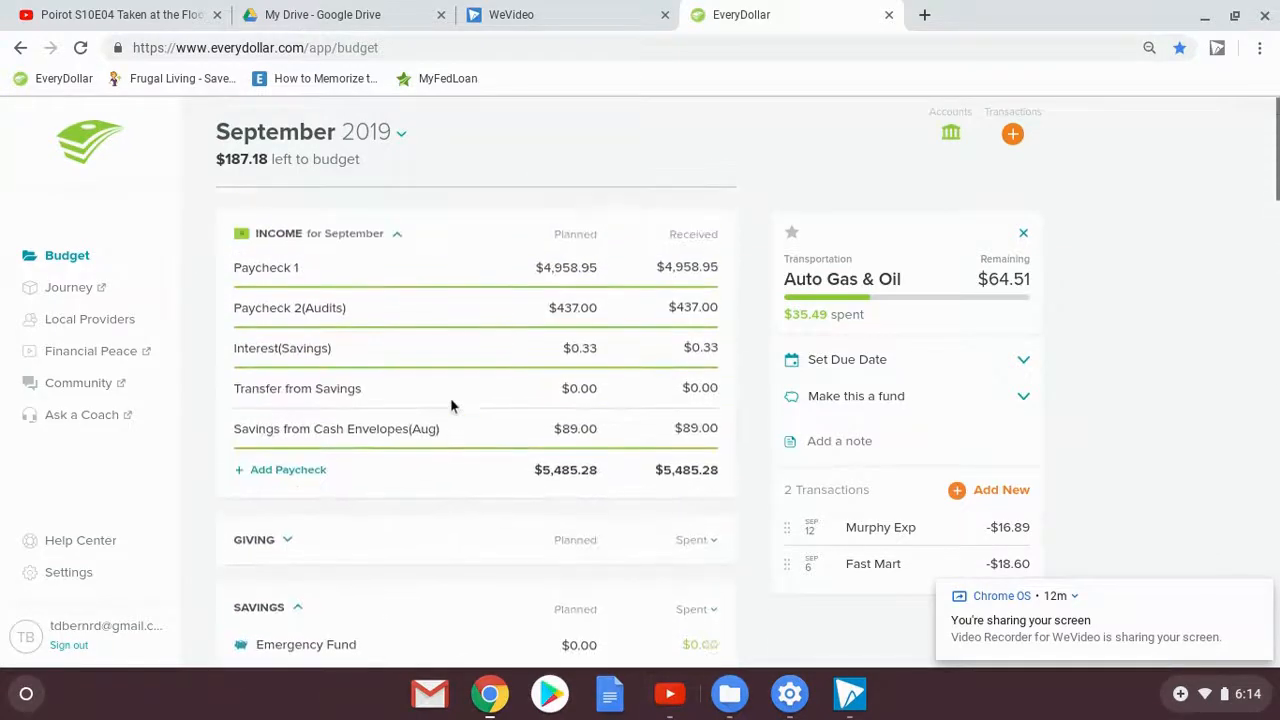
left_click(1025, 236)
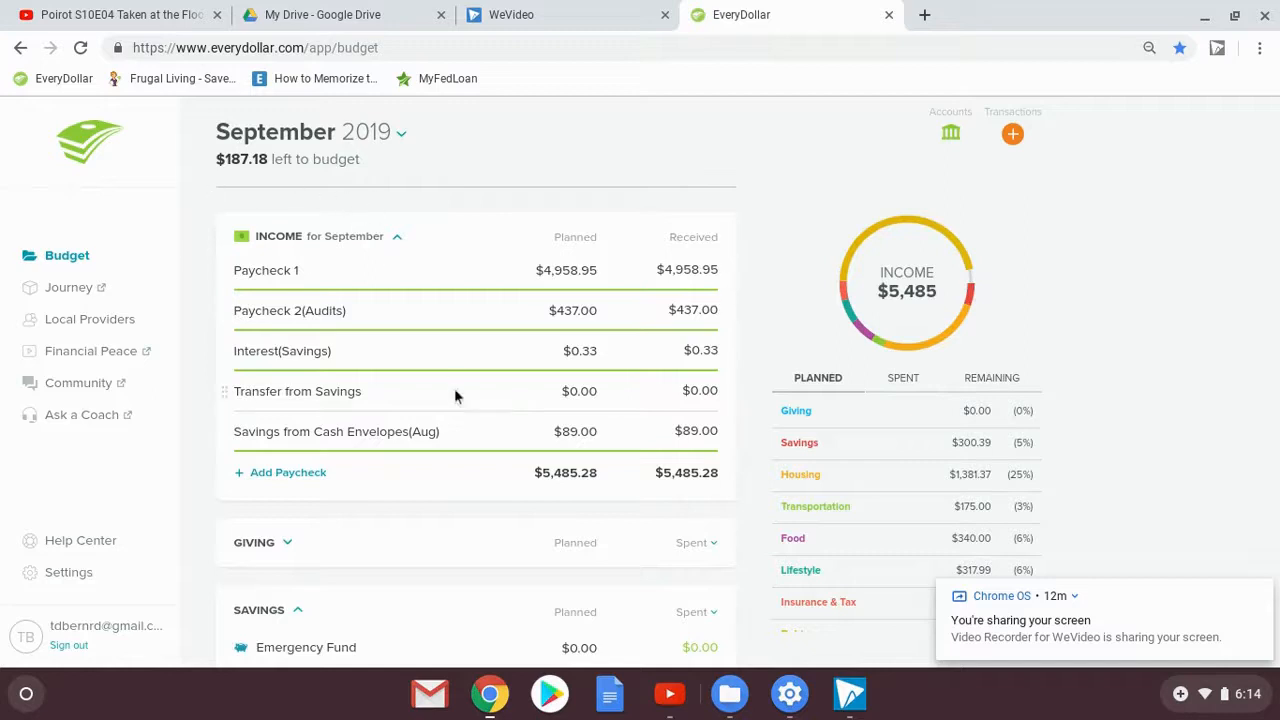
scroll(901, 437, "down", 3)
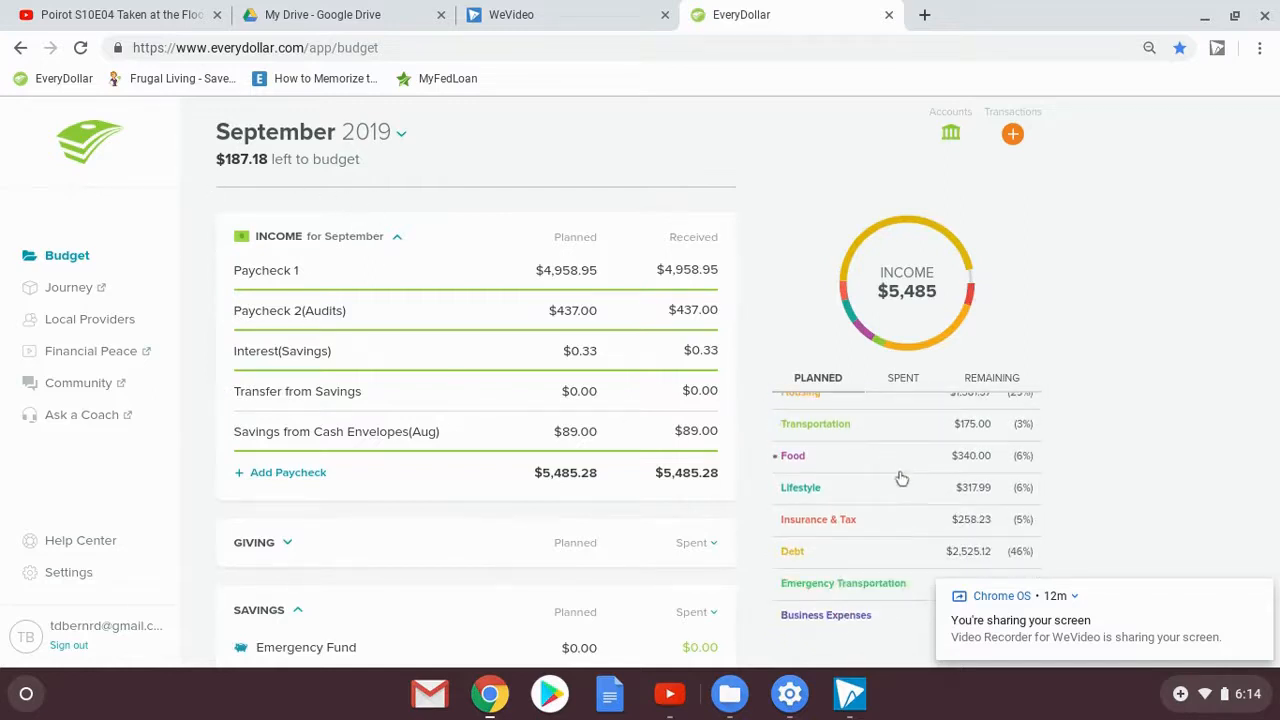